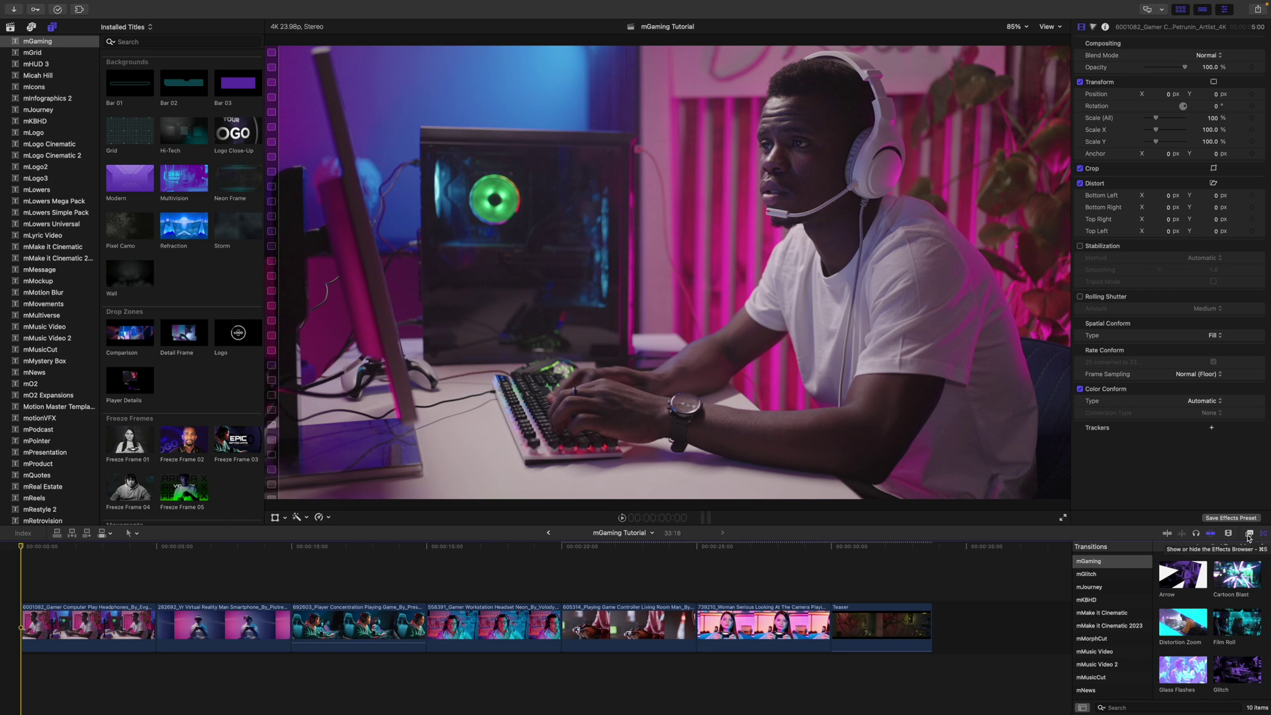
Show the mGaming video effects, then skim the mGaming titles past Comment to High-Tech.
click(1248, 535)
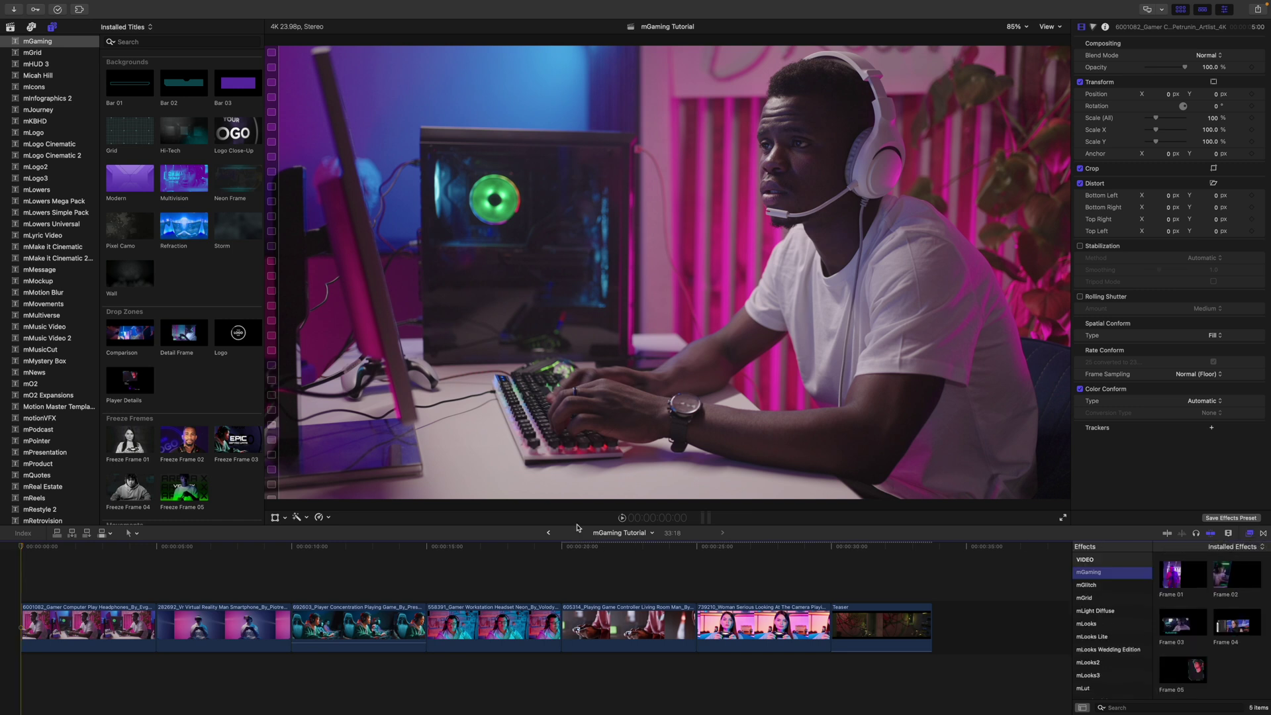
click(56, 43)
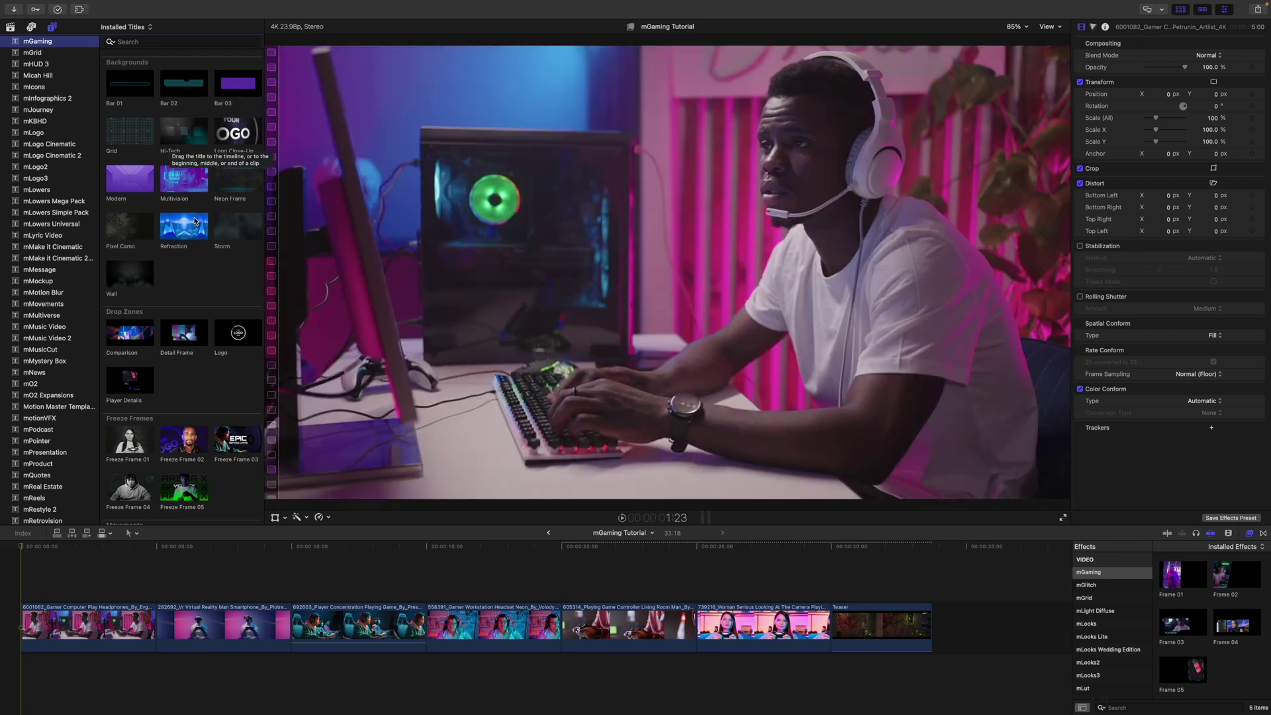
scroll(195, 221, down, 3)
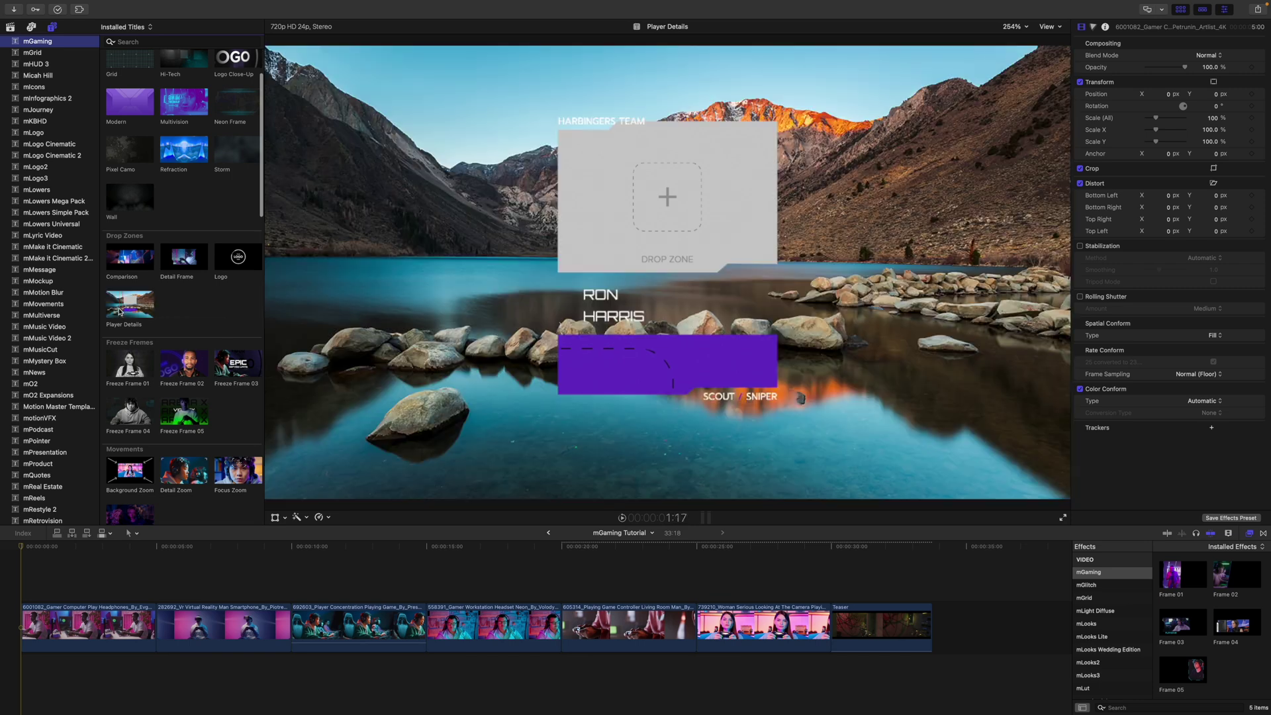
scroll(119, 321, down, 2)
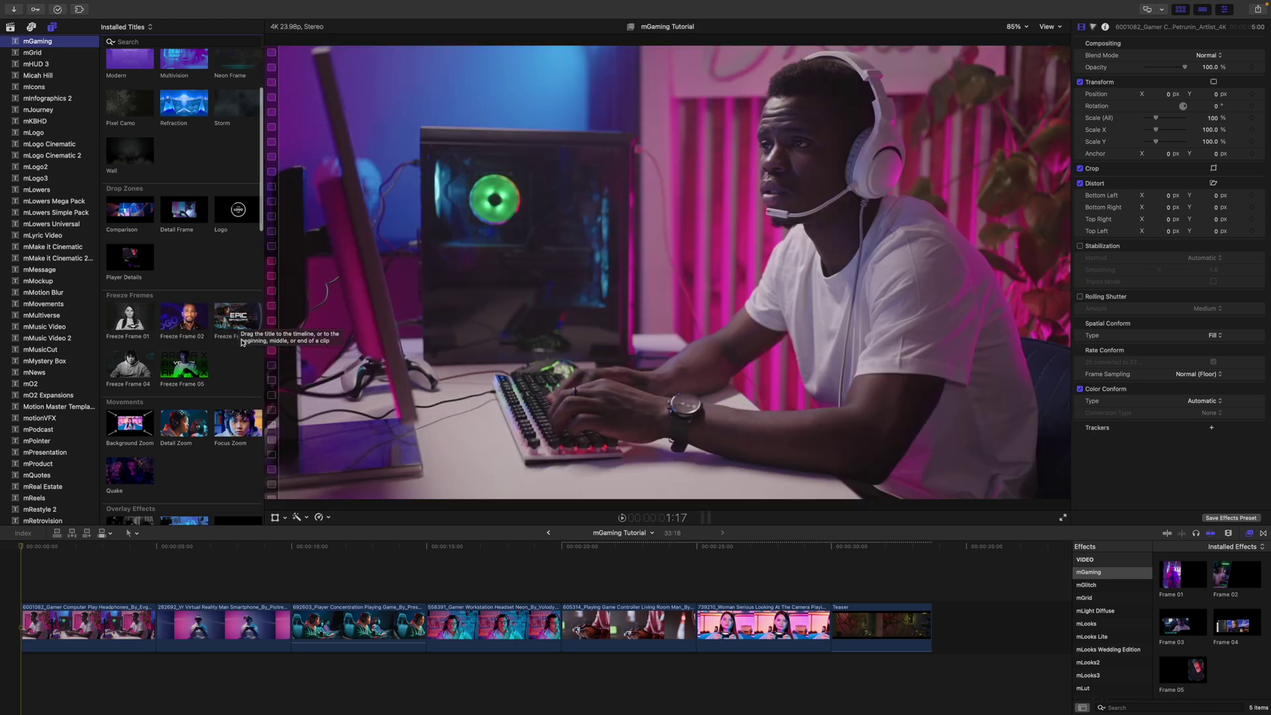
scroll(243, 341, down, 2)
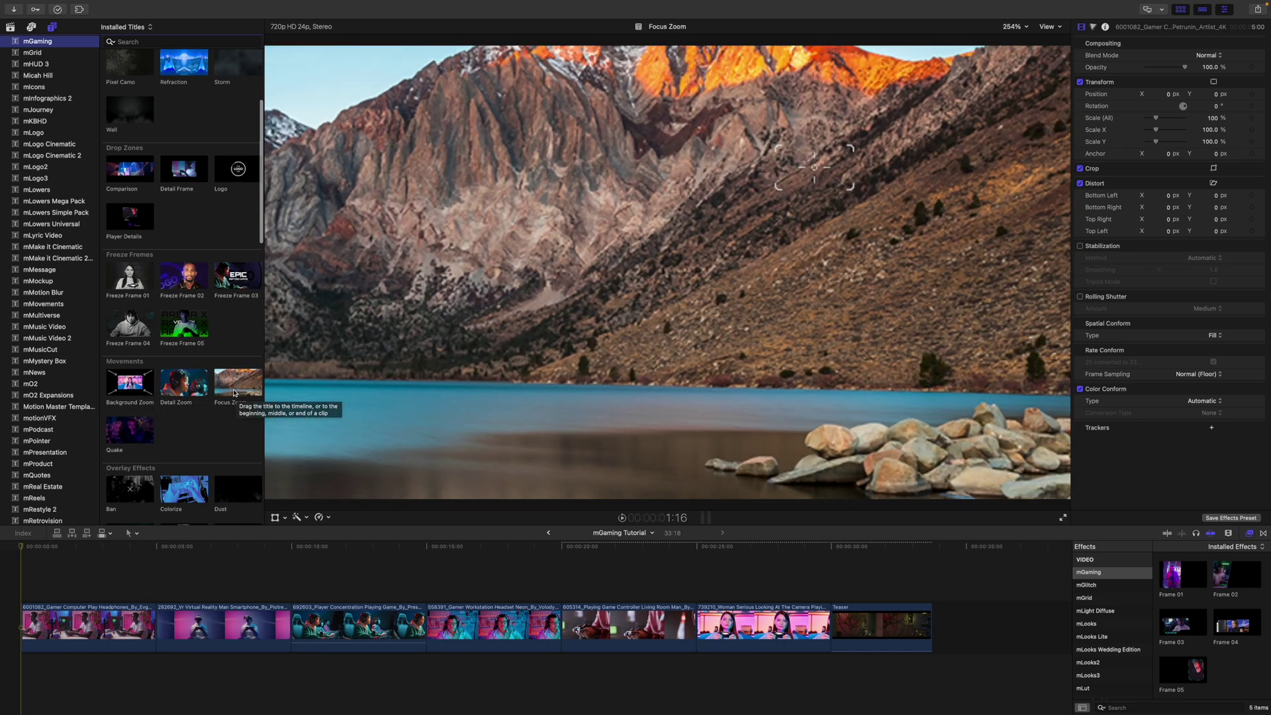
scroll(219, 424, down, 1)
scroll(219, 424, down, 5)
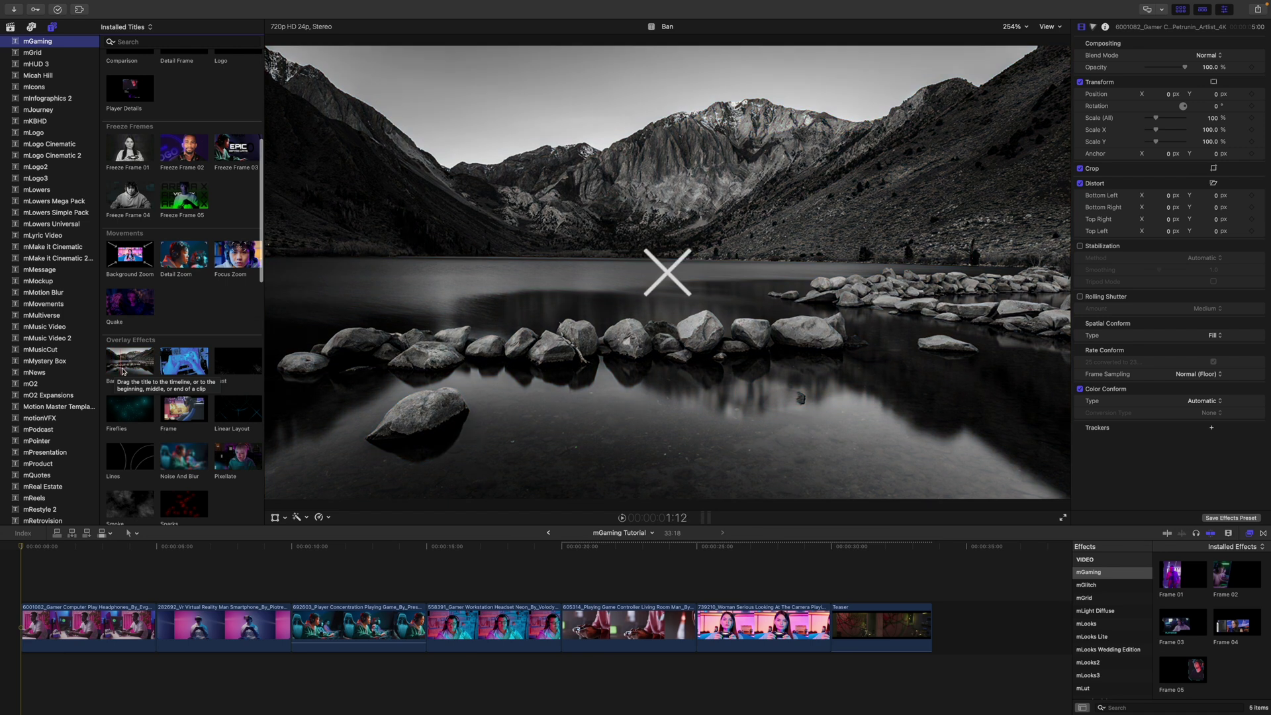
scroll(113, 361, down, 9)
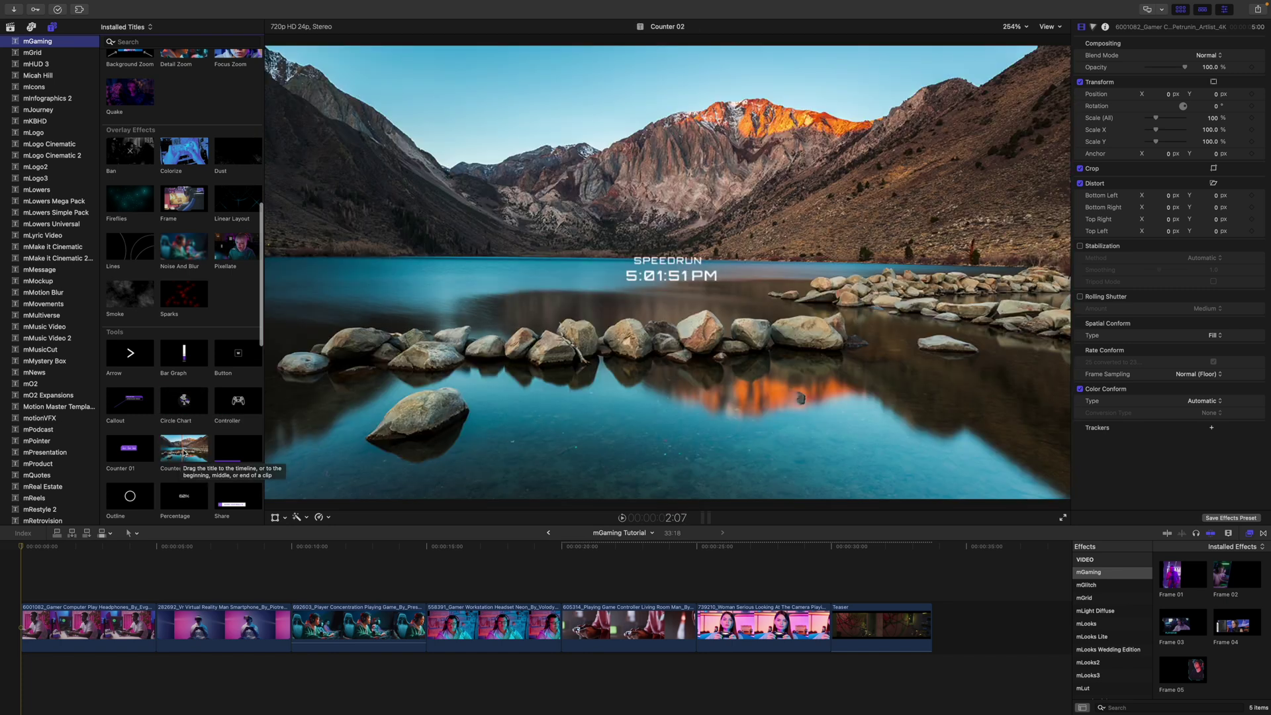
scroll(198, 431, down, 6)
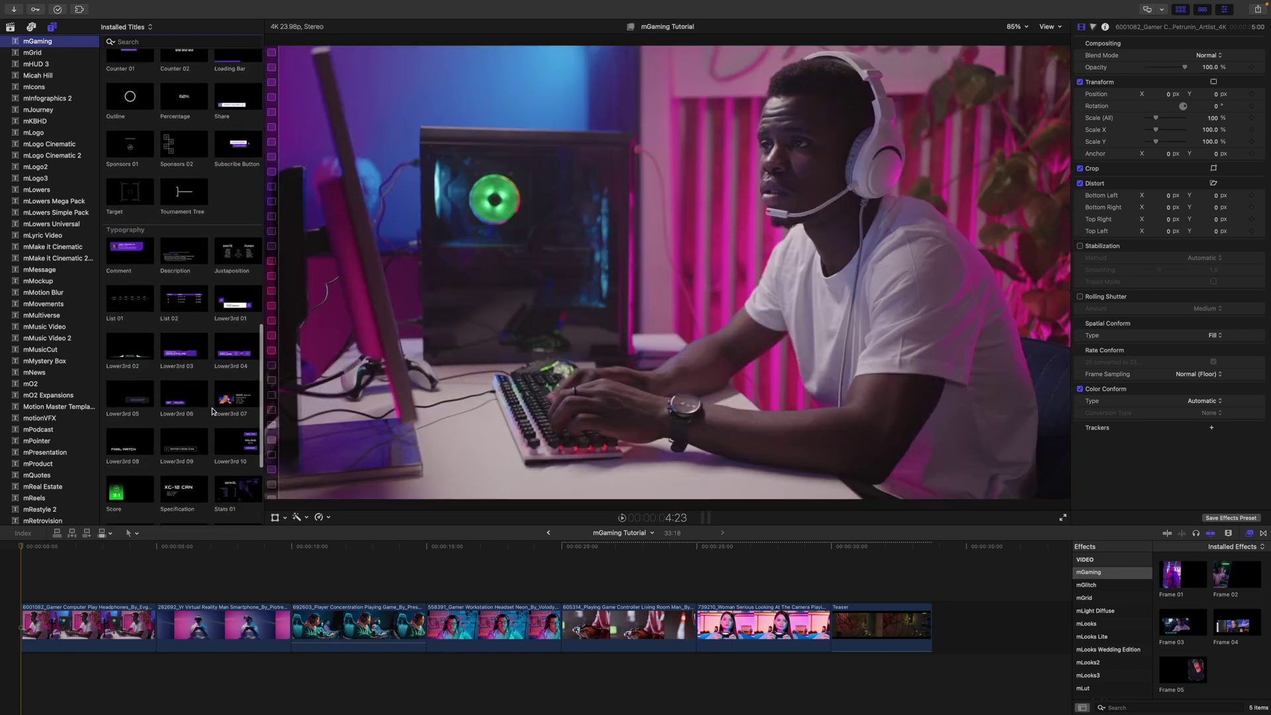
scroll(210, 410, down, 4)
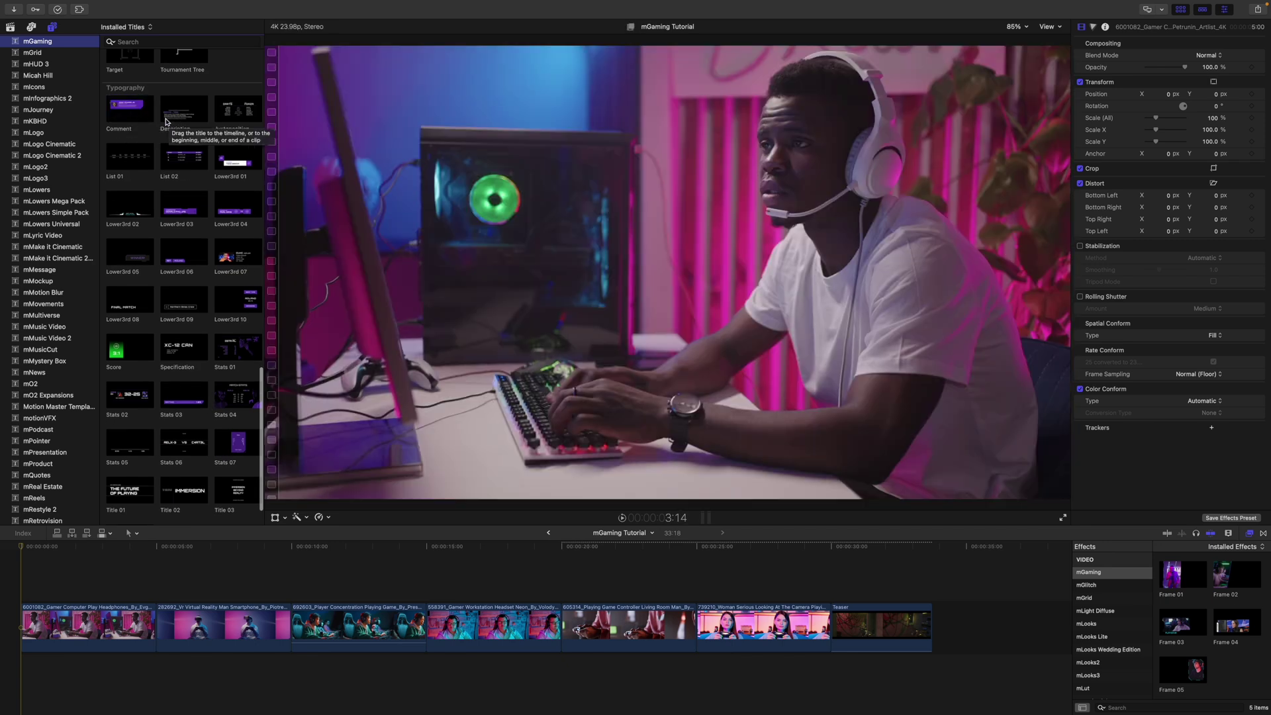
scroll(215, 297, up, 15)
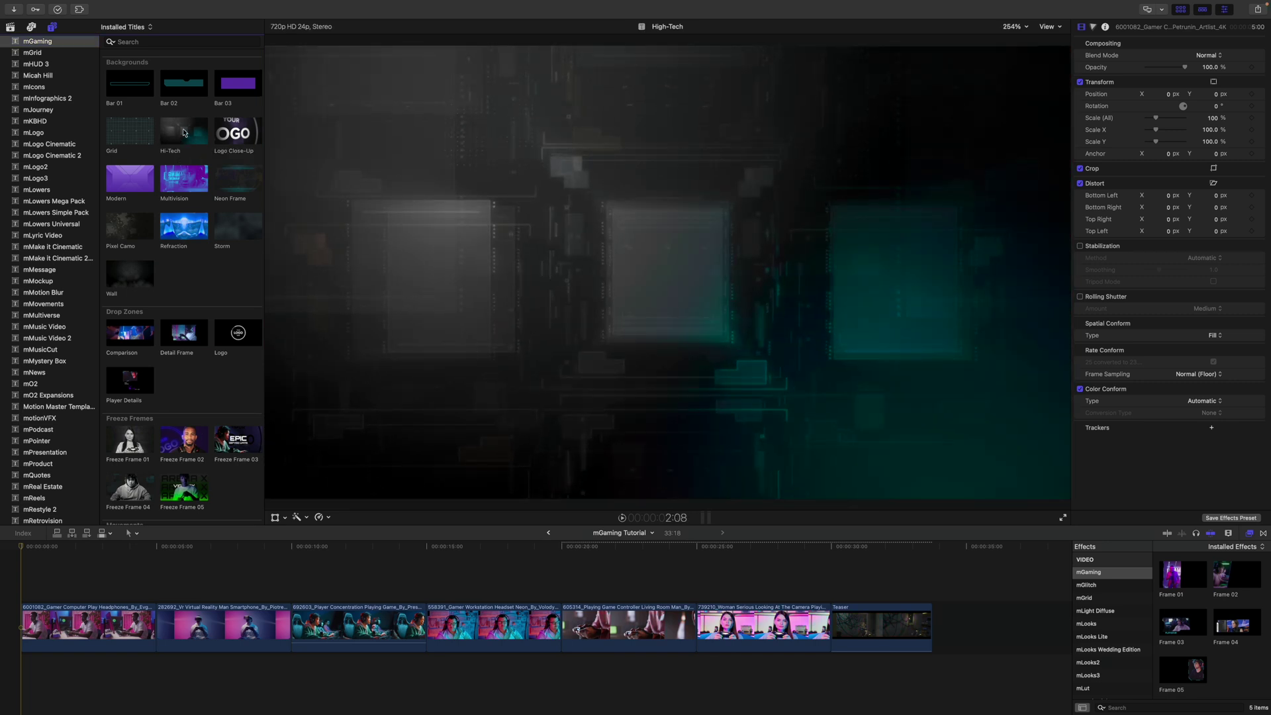
Add the Hi-Tech background title at the start of the timeline and select it.
drag(184, 132, 103, 629)
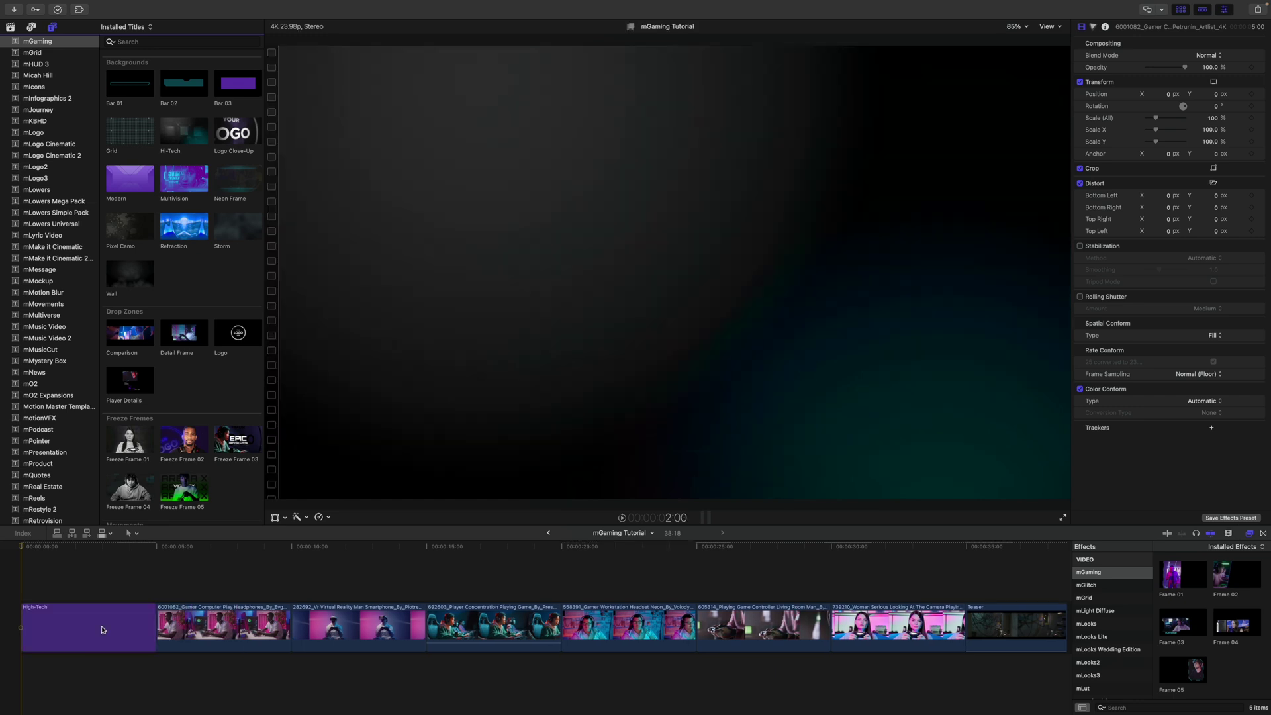
click(22, 547)
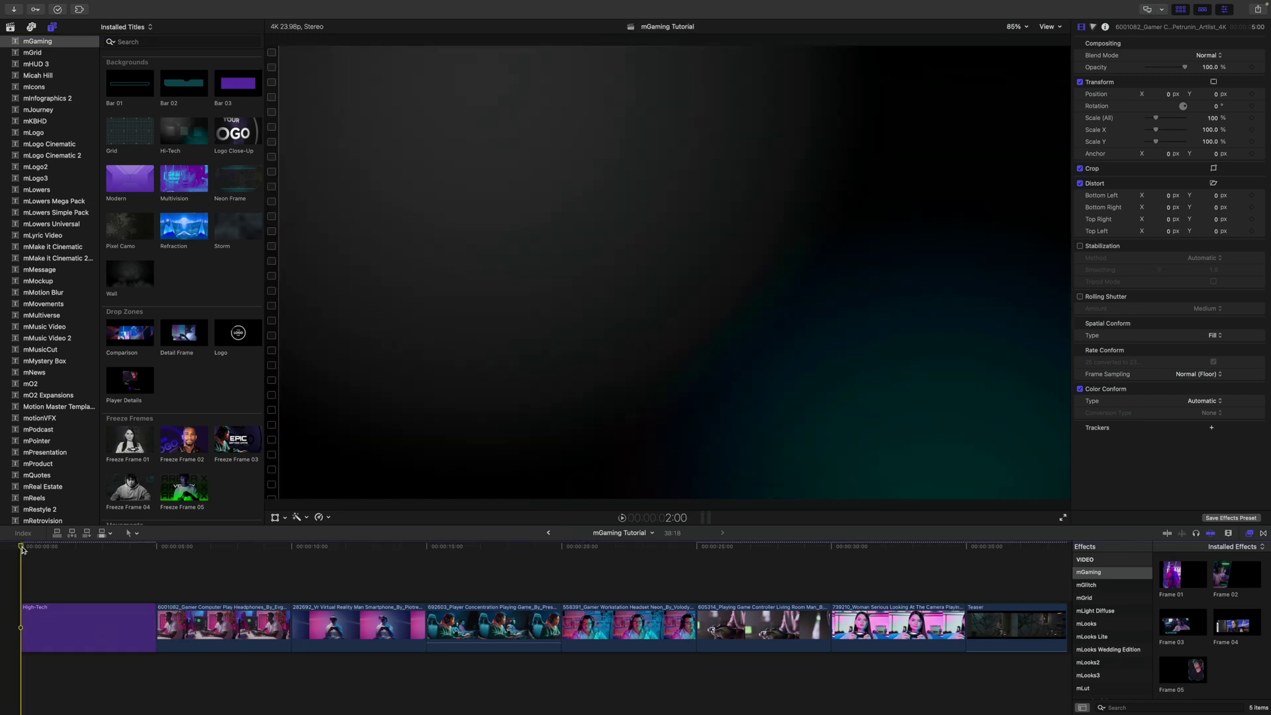
click(61, 637)
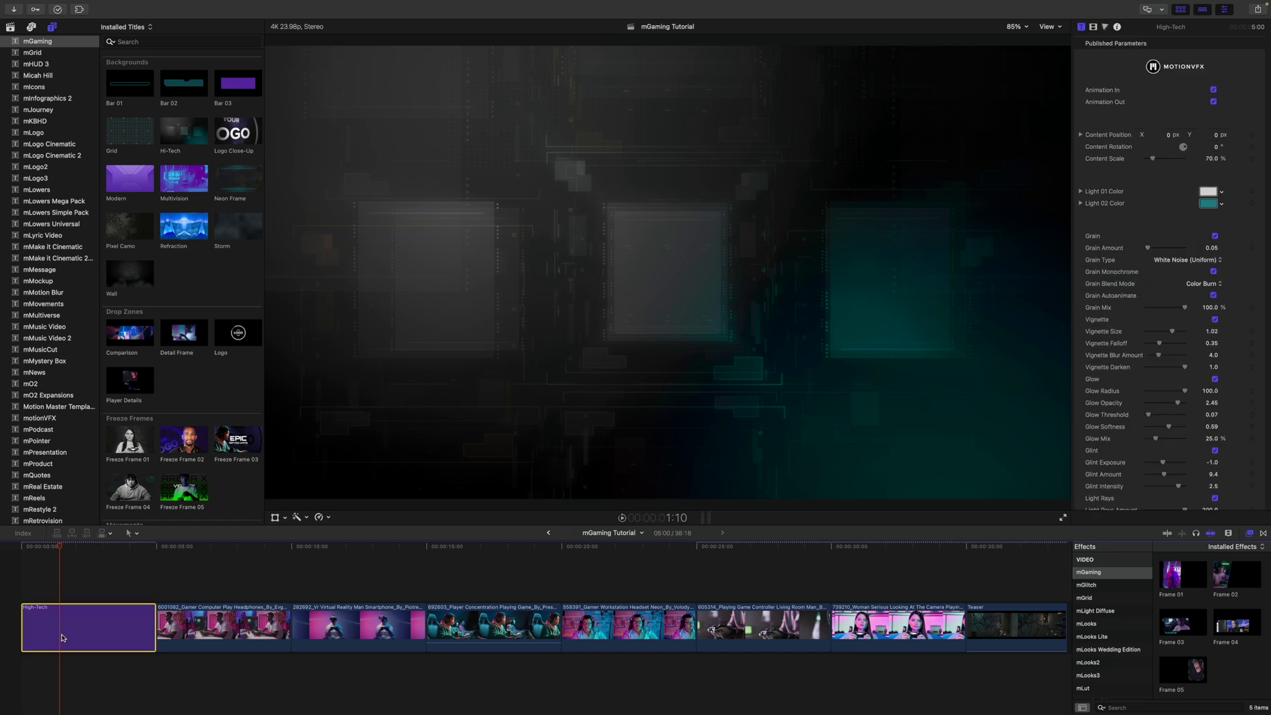
Test the background's position and scale, then raise its Grain Amount slightly.
drag(61, 547, 83, 565)
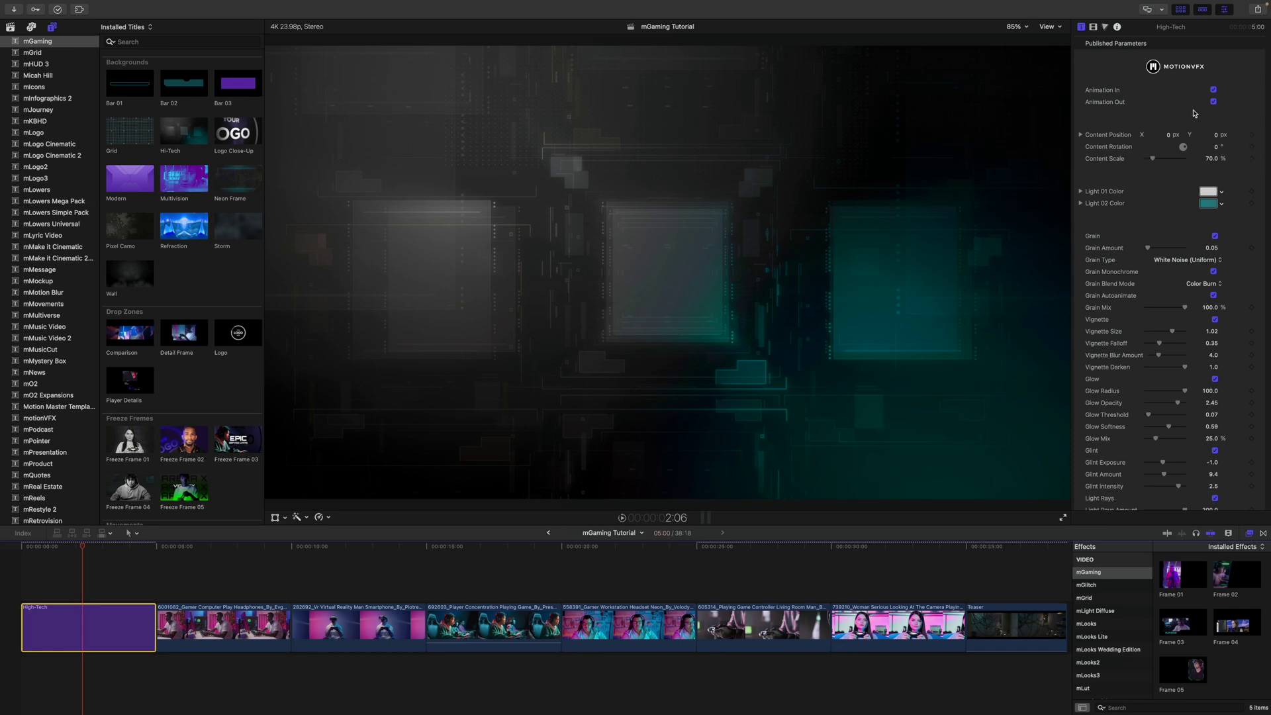
mouse_move(1169, 136)
mouse_down()
mouse_move(1185, 136)
mouse_move(1158, 135)
mouse_move(1171, 135)
mouse_up()
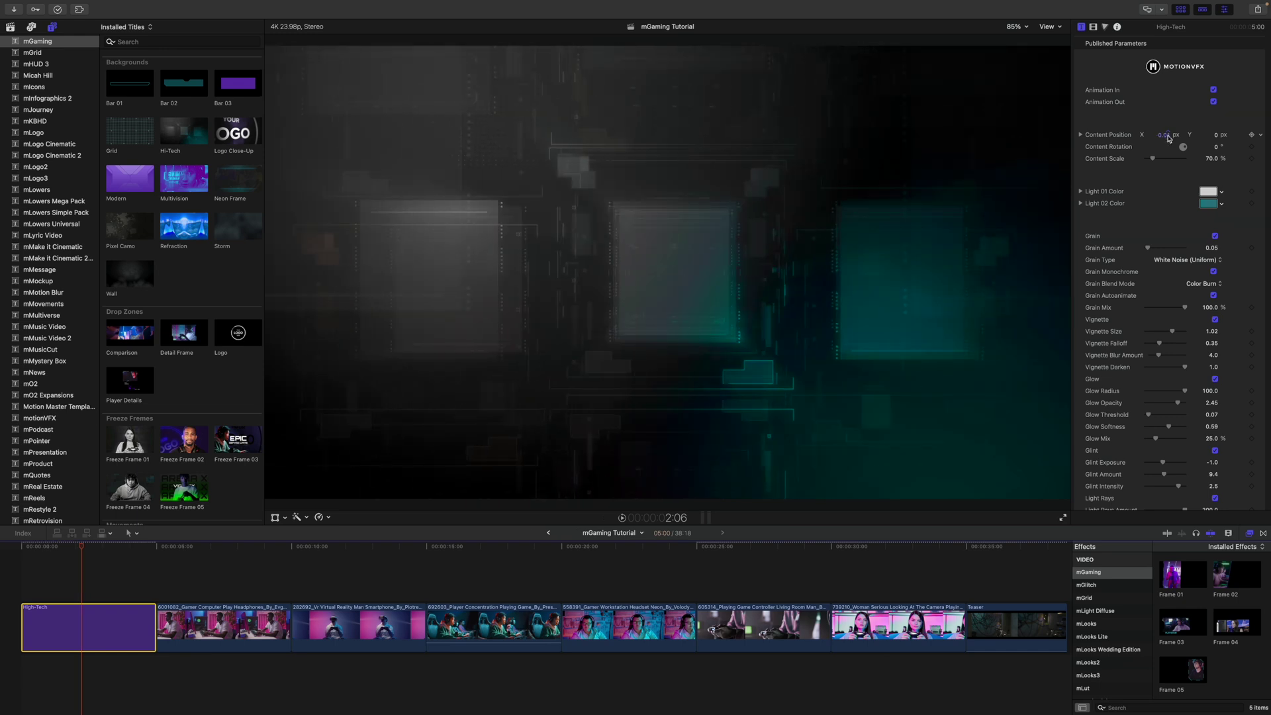
drag(1155, 159, 1153, 160)
scroll(1148, 218, down, 2)
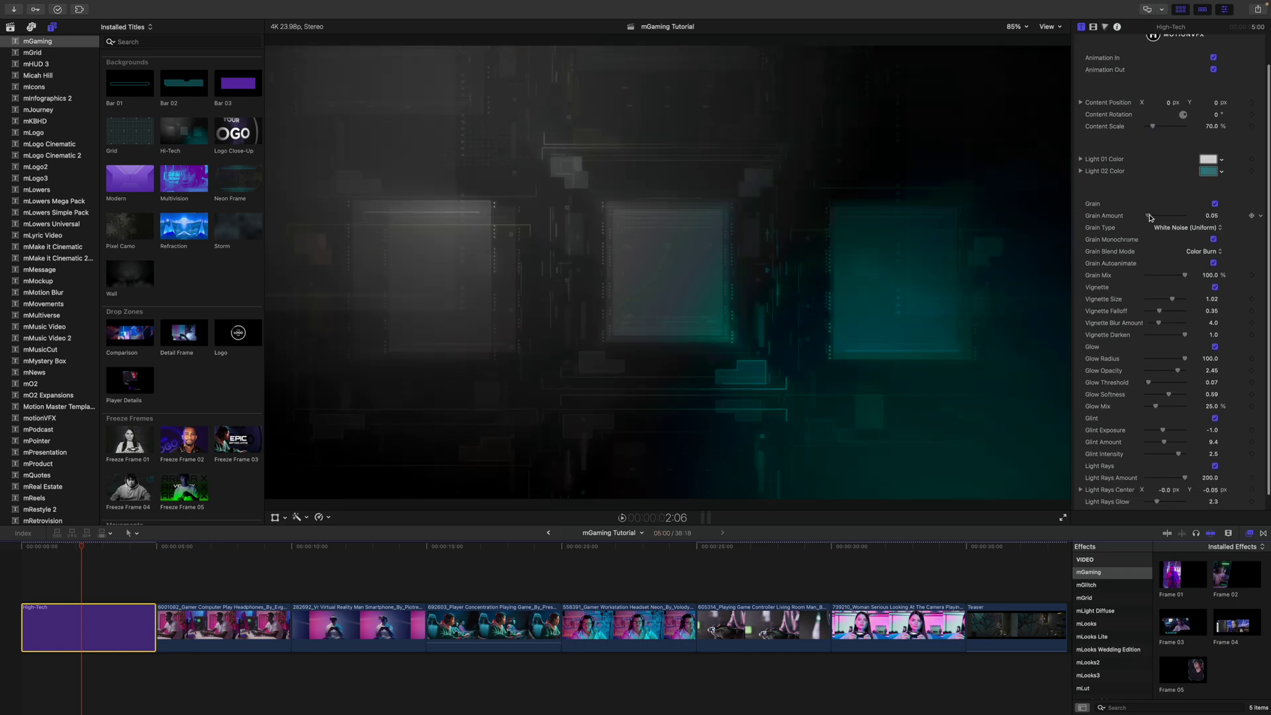
drag(1149, 217, 1152, 219)
scroll(1134, 226, down, 1)
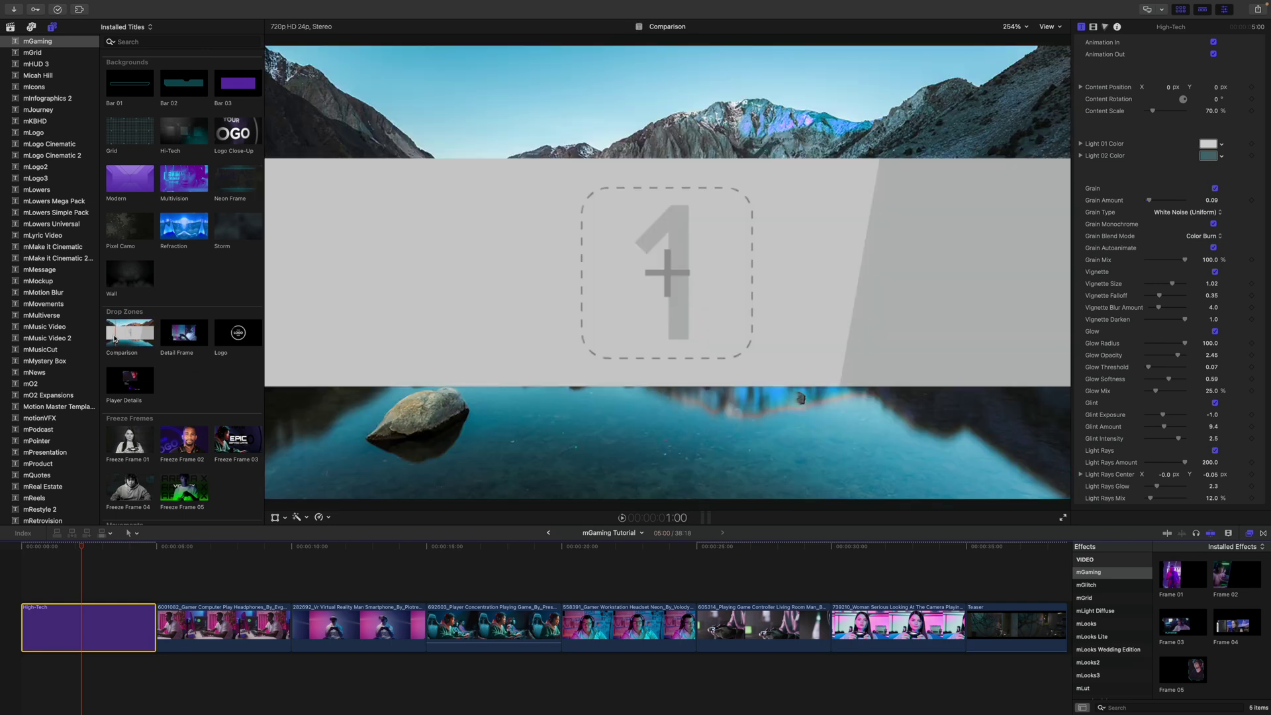
Layer the Comparison title over High-Tech, reposition and heighten its band, and shift the split left.
drag(114, 339, 12, 570)
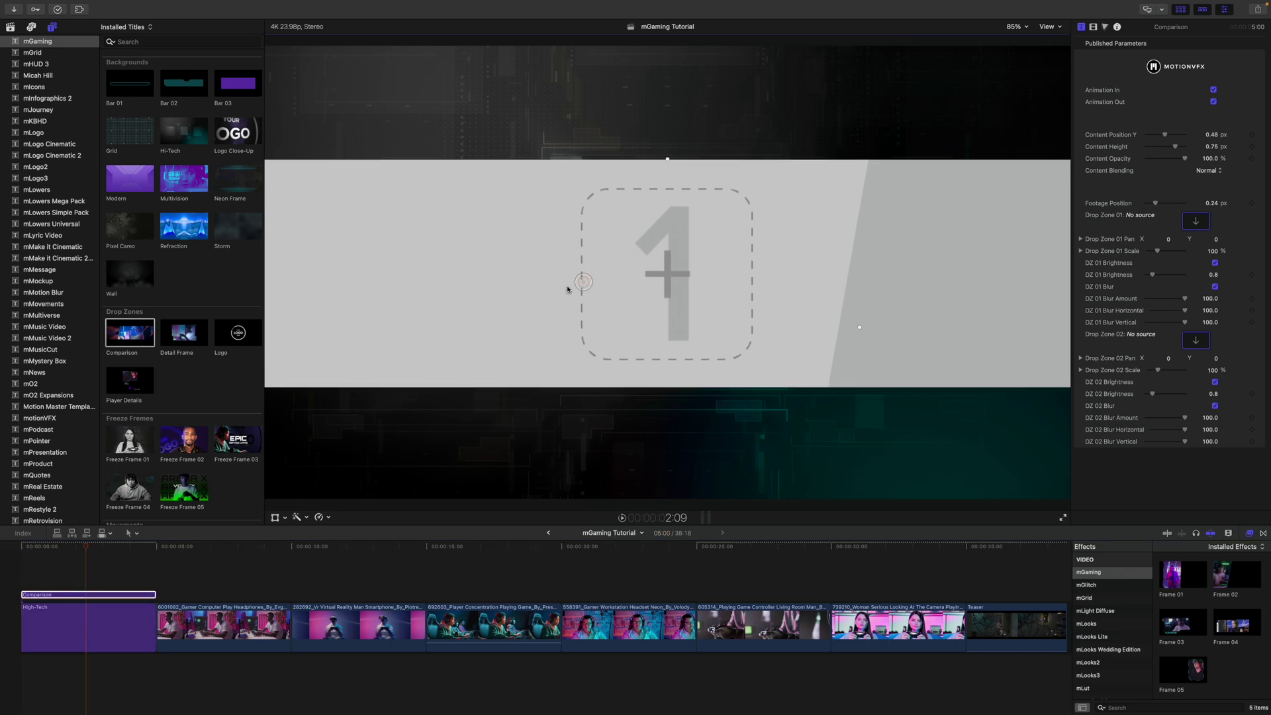
mouse_move(583, 274)
mouse_down()
mouse_move(585, 192)
mouse_move(575, 338)
mouse_move(577, 183)
mouse_move(582, 284)
mouse_move(582, 198)
mouse_move(585, 273)
mouse_up()
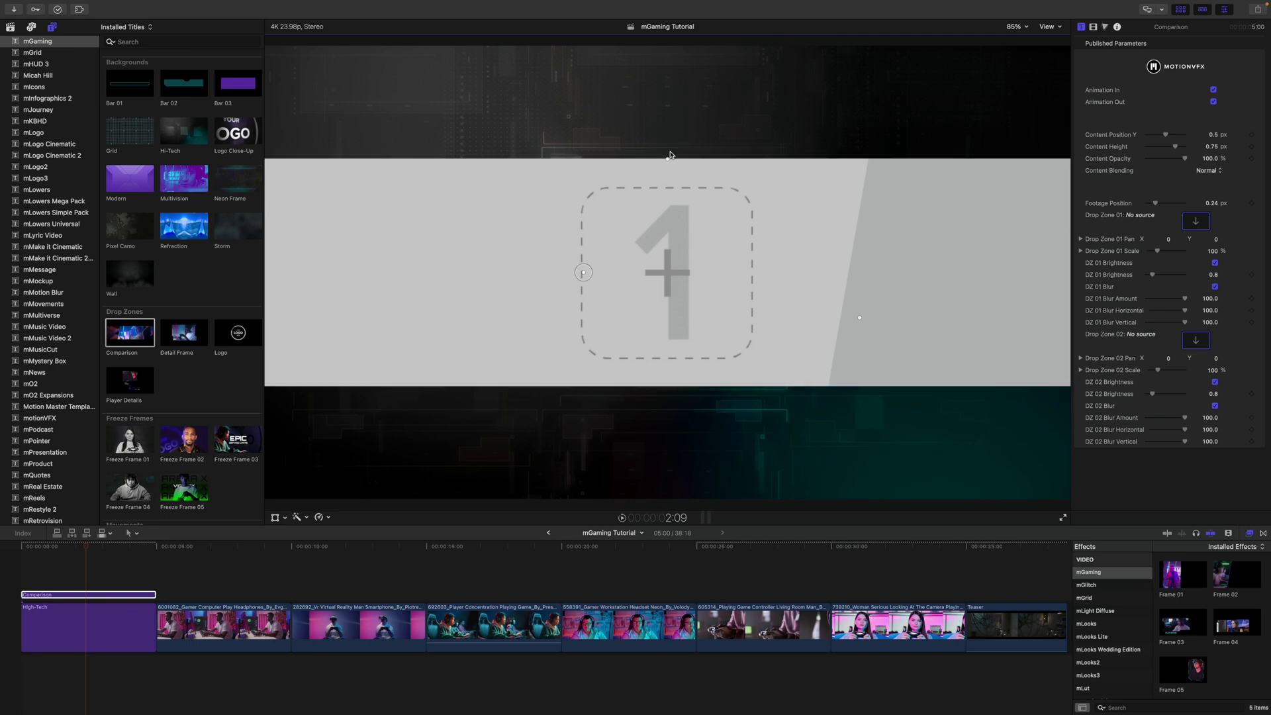
mouse_move(669, 160)
mouse_down()
mouse_move(673, 101)
mouse_move(670, 142)
mouse_up()
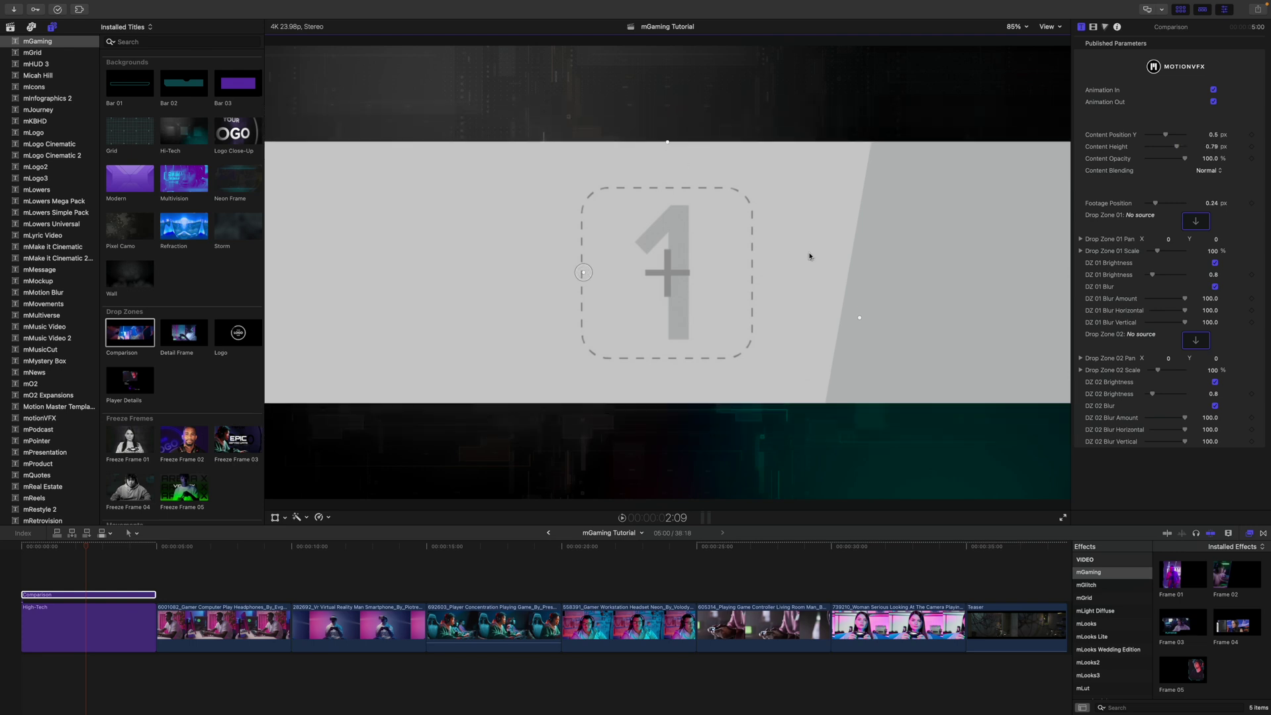
drag(855, 282, 796, 322)
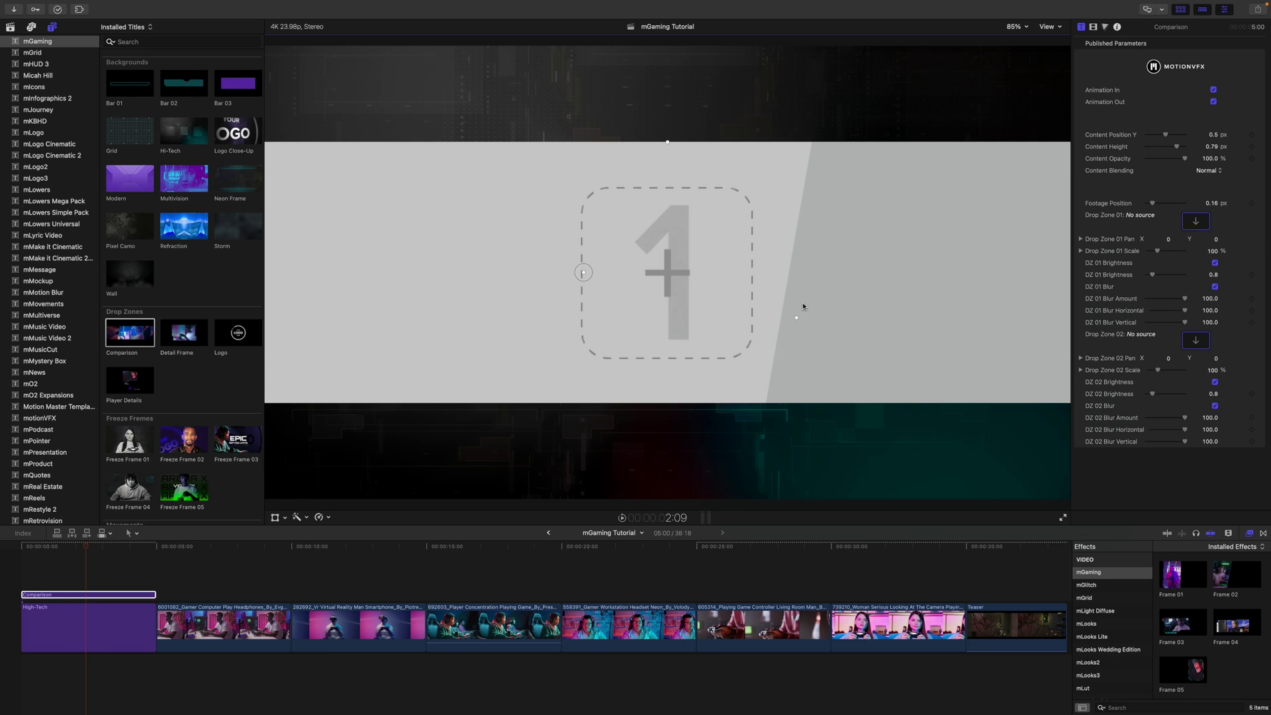
click(10, 27)
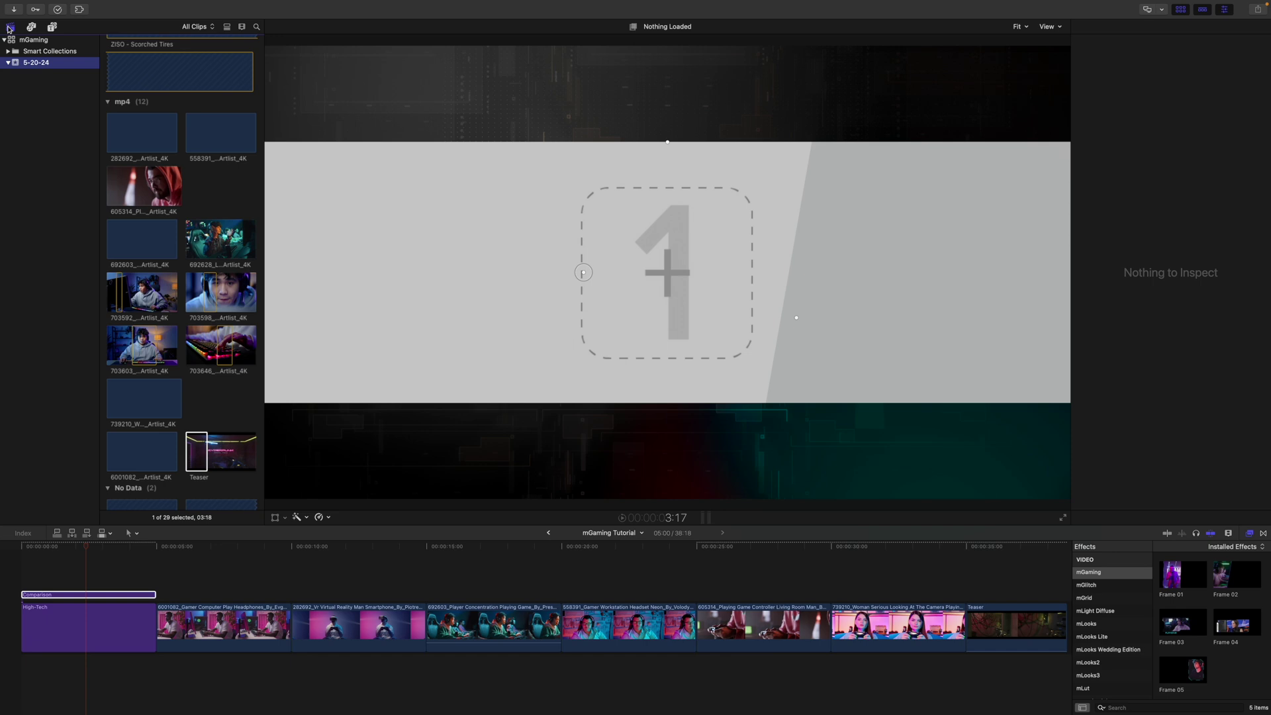
Apply clip 692603 to Drop Zone 01 and clip 739210 to Drop Zone 02.
click(121, 245)
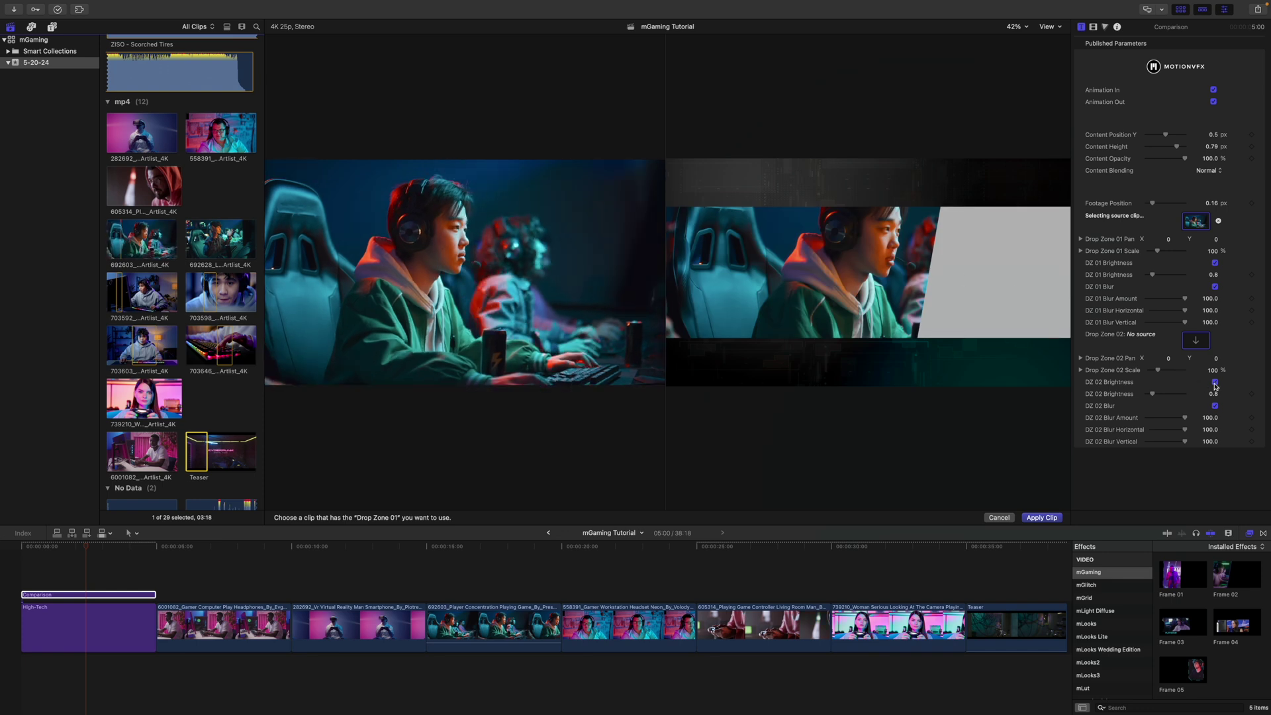
click(1199, 341)
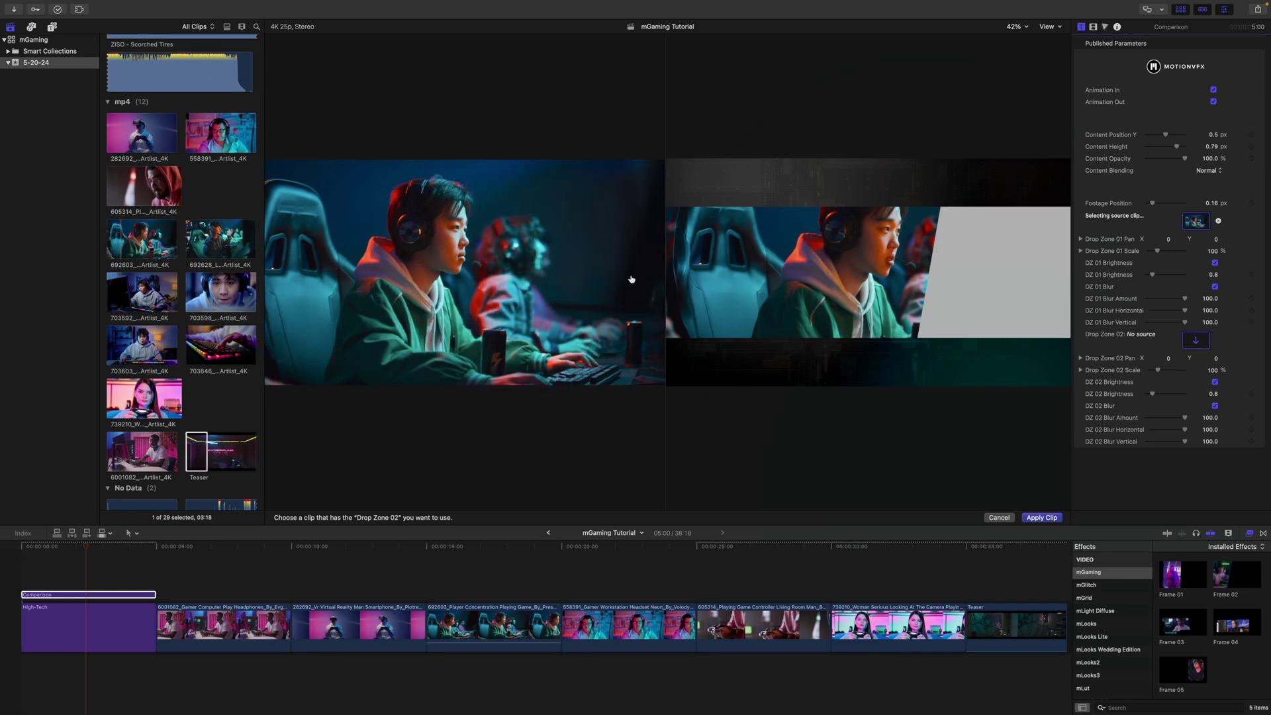
click(139, 397)
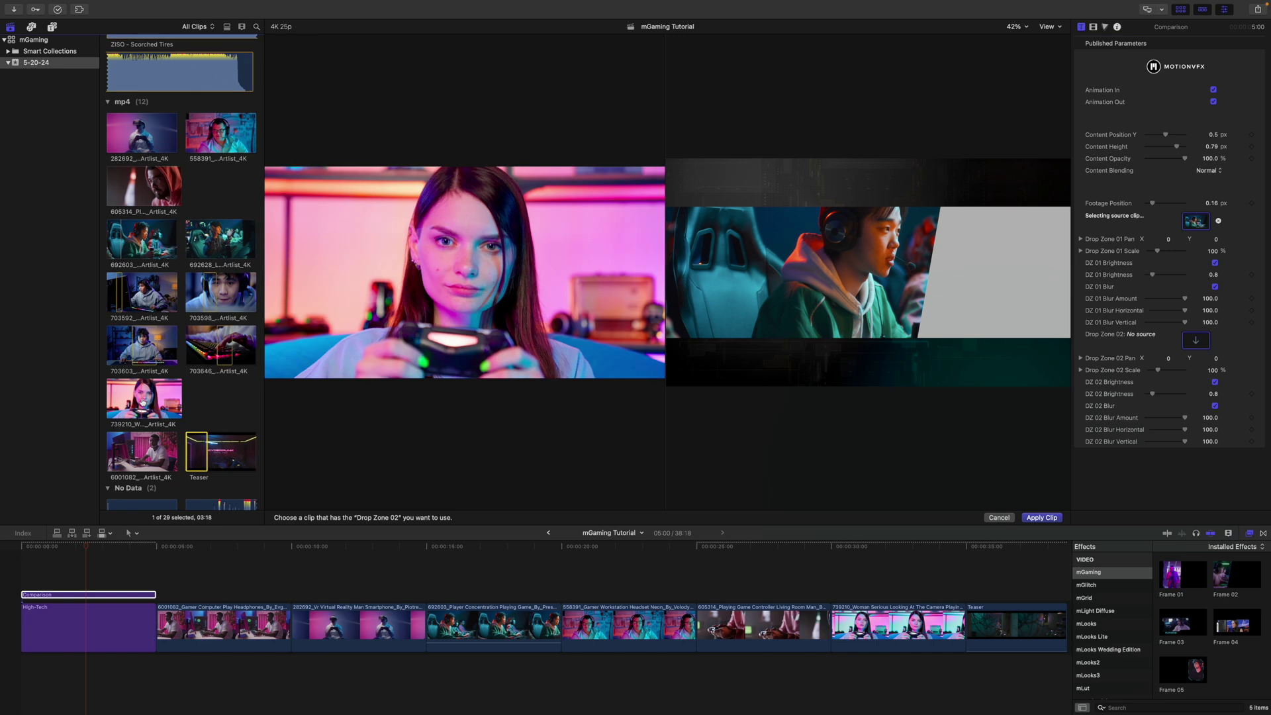
click(1043, 517)
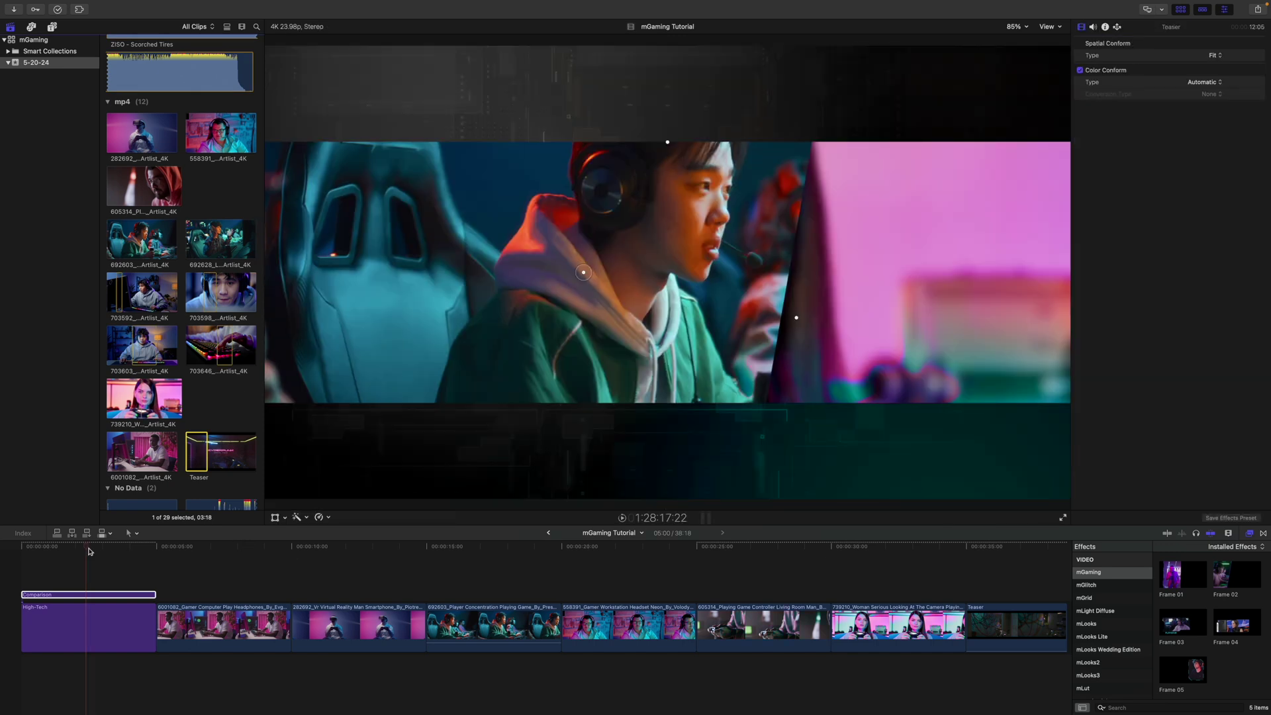
click(16, 551)
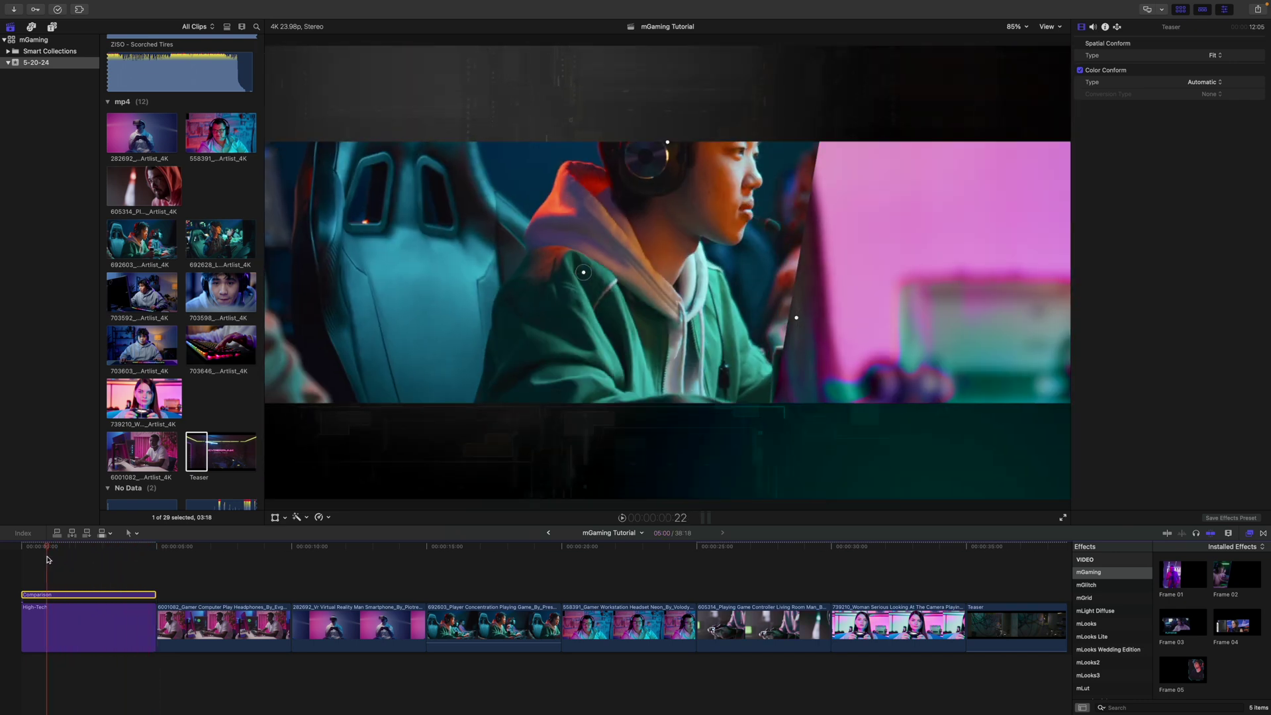
click(44, 595)
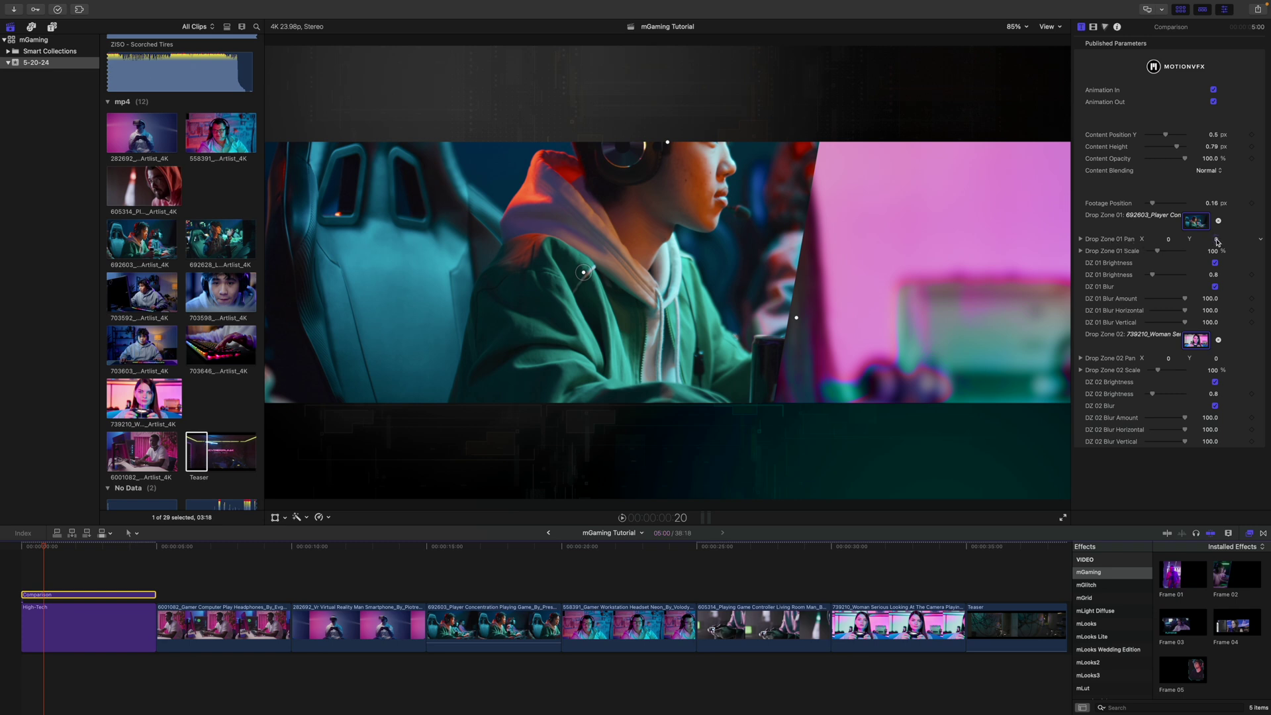
Lower the Drop Zone 01 footage, fine-tune the split position, and scrub through the Comparison title.
drag(1211, 239, 1212, 250)
mouse_move(46, 551)
mouse_down()
mouse_move(33, 550)
mouse_move(71, 554)
mouse_up()
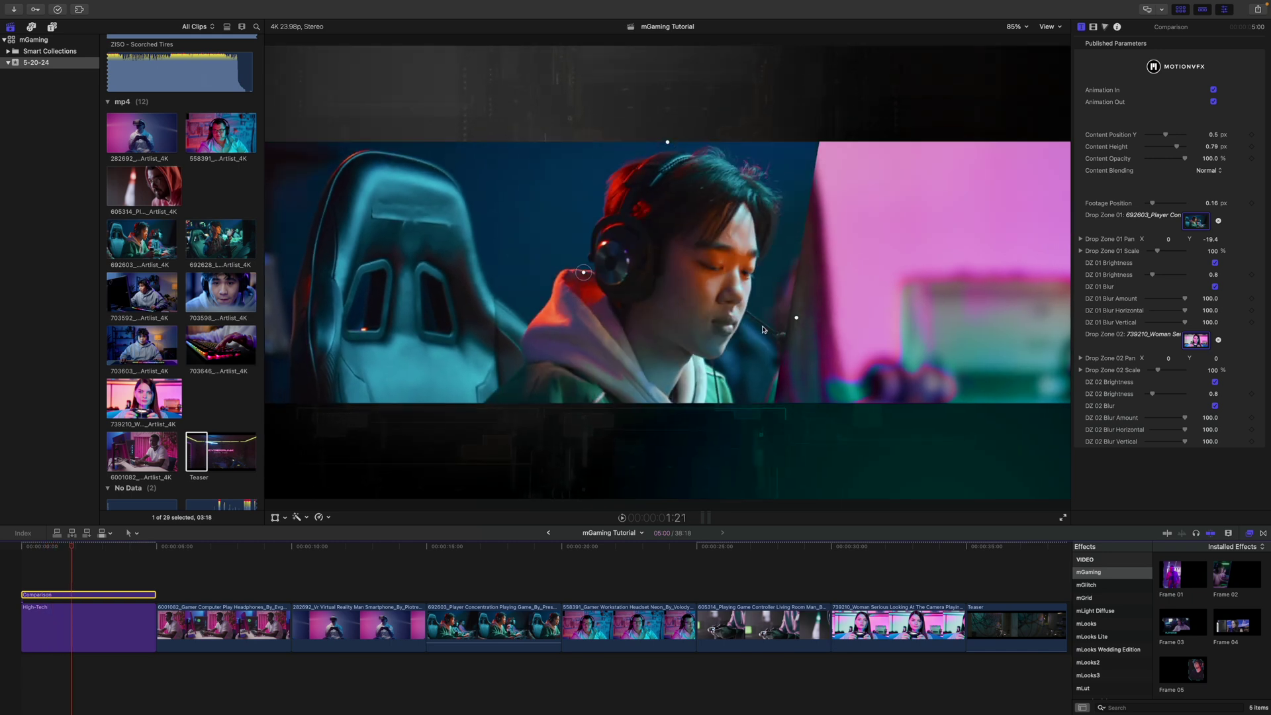
drag(797, 321, 821, 332)
click(76, 549)
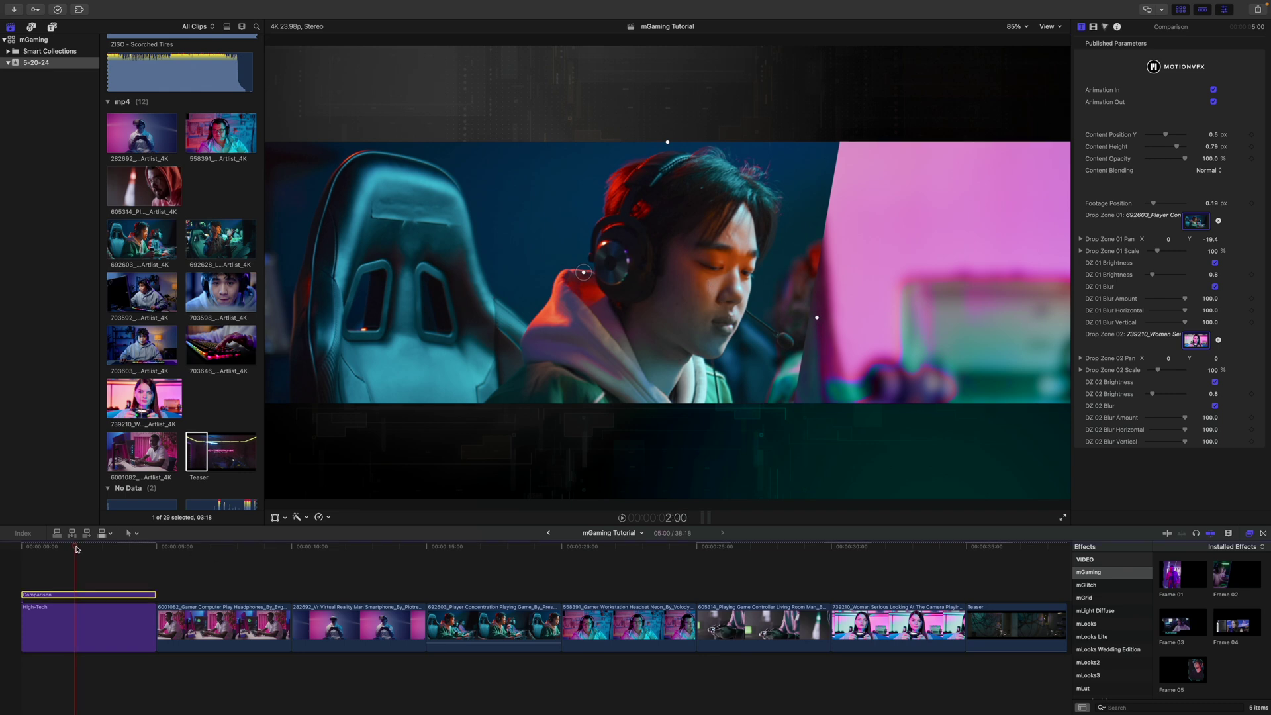
drag(75, 549, 126, 554)
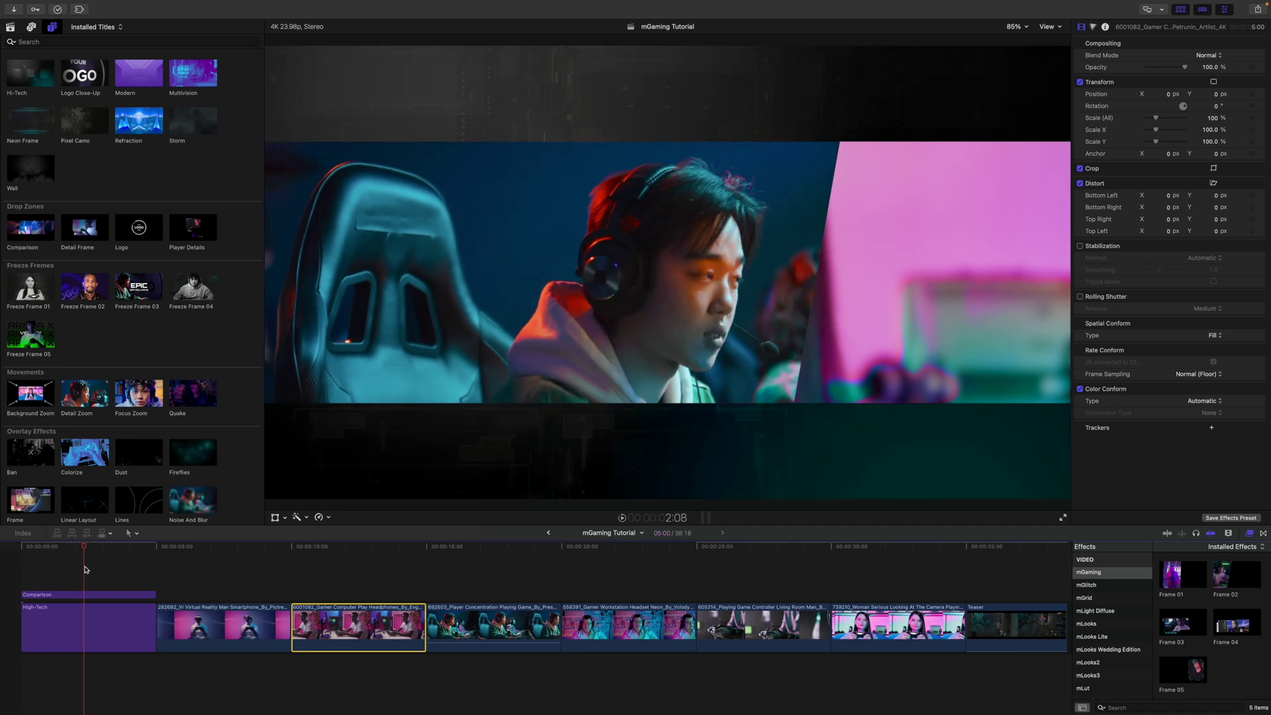
drag(84, 569, 156, 571)
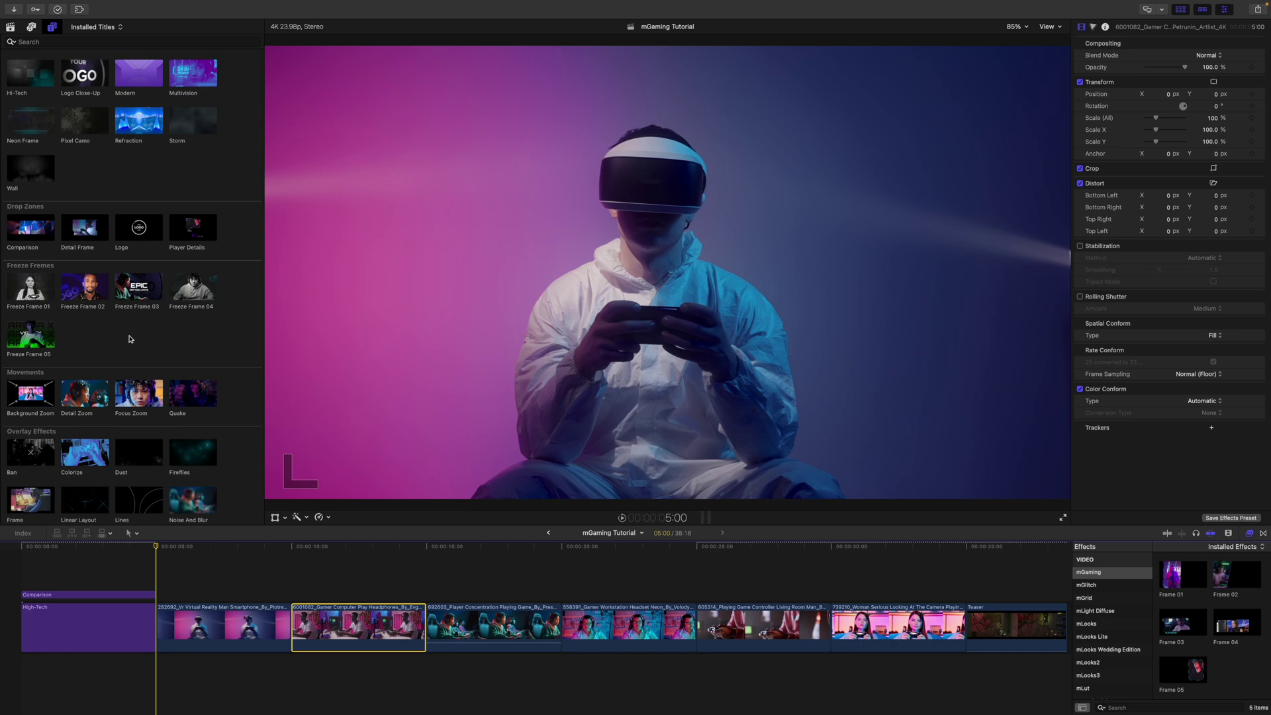
Add Freeze Frame 02 above the first gameplay clip and set the current frame for masking.
scroll(213, 335, down, 2)
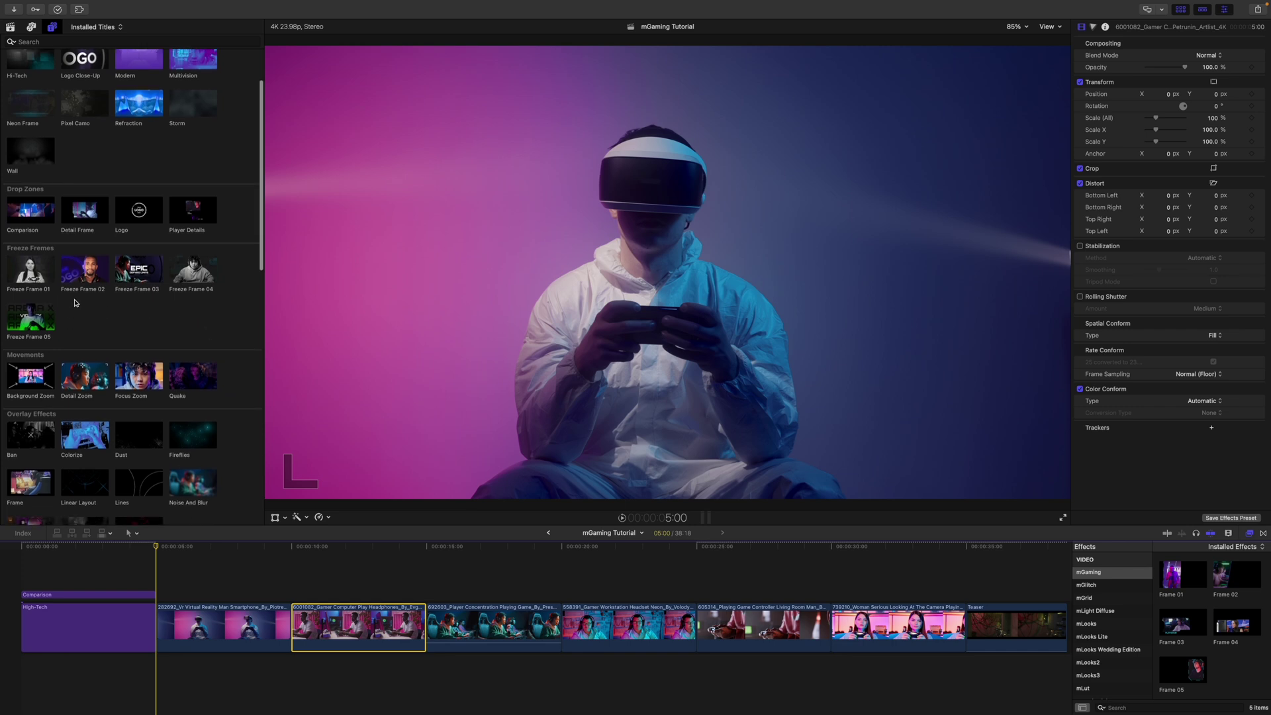
drag(77, 276, 159, 584)
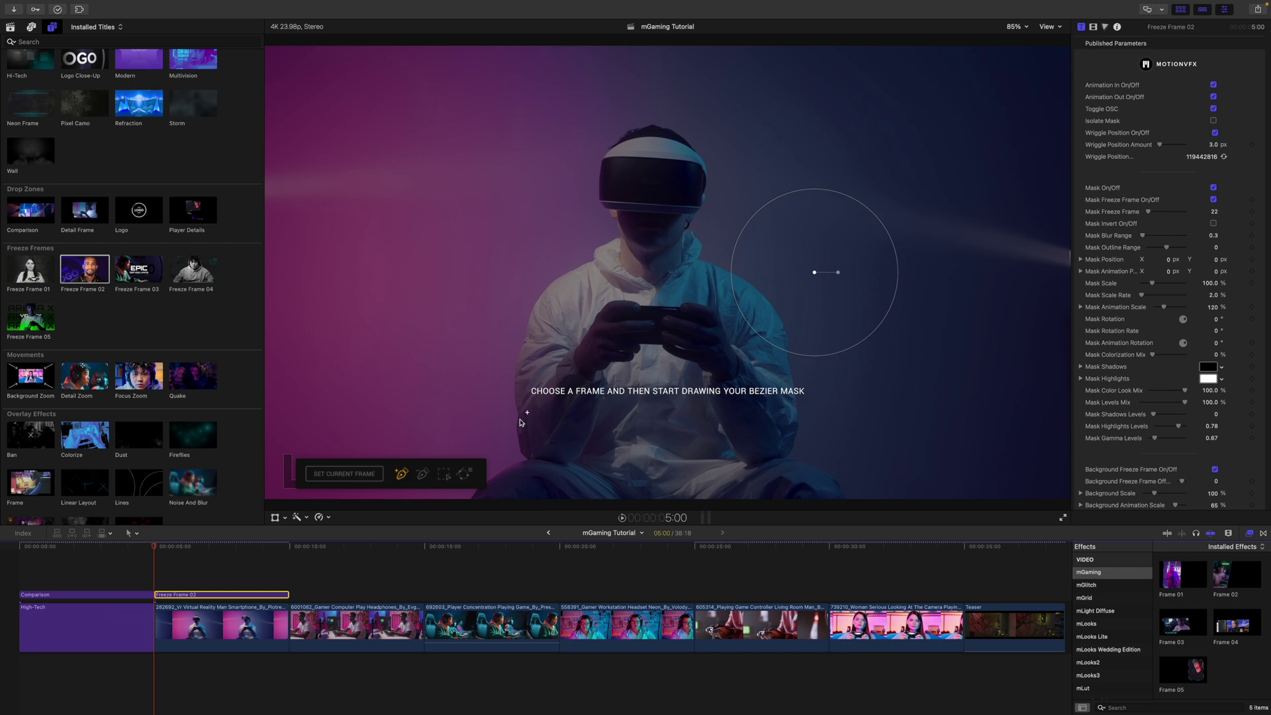
click(341, 473)
Trace a Bezier mask around the gamer and move the masked figure to the right.
mouse_move(470, 500)
mouse_down()
mouse_move(521, 454)
mouse_move(535, 299)
mouse_move(618, 225)
mouse_move(599, 181)
mouse_move(651, 123)
mouse_move(702, 200)
mouse_move(702, 257)
mouse_up()
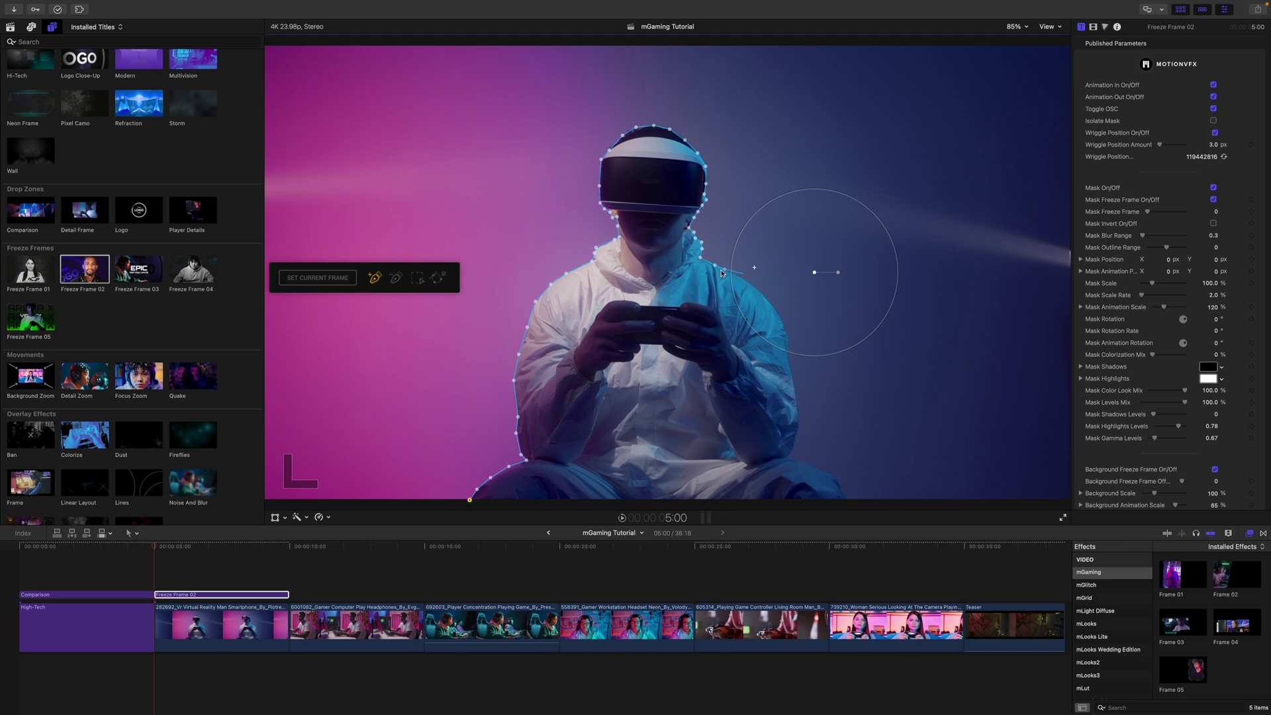
click(1214, 110)
mouse_move(748, 284)
mouse_down()
mouse_move(786, 340)
mouse_move(806, 465)
mouse_move(837, 481)
mouse_move(470, 501)
mouse_up()
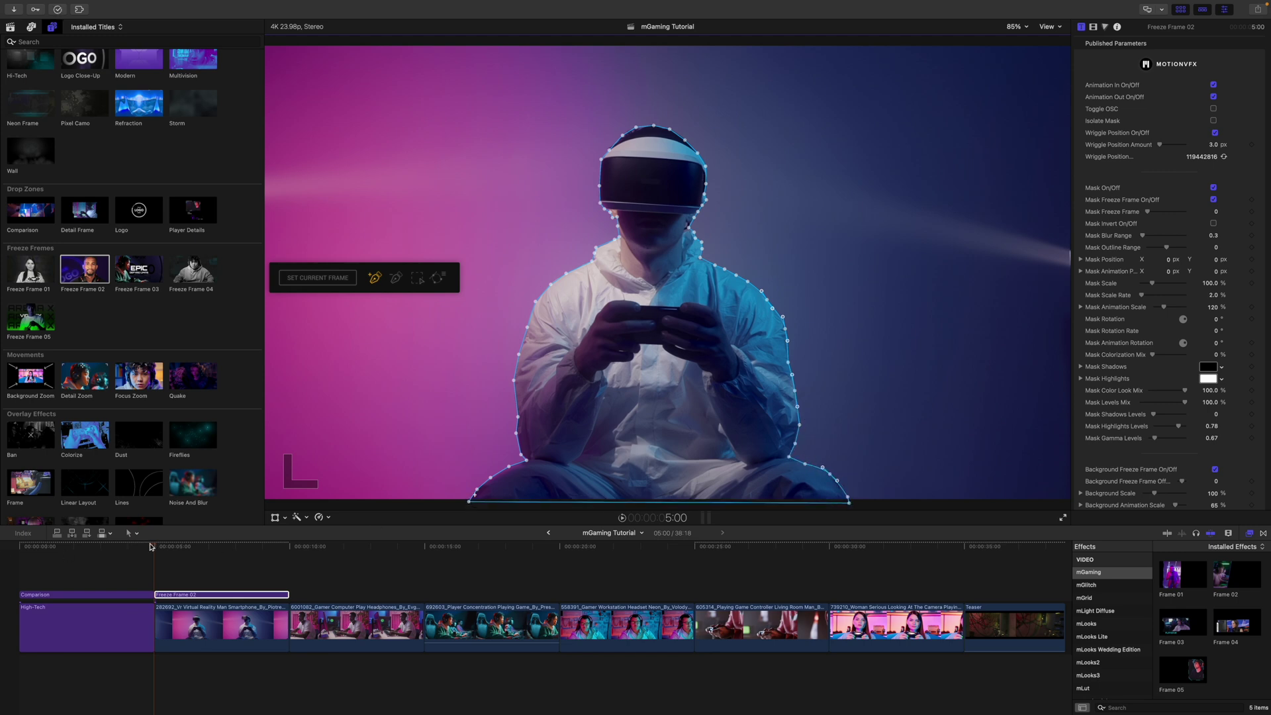
drag(156, 547, 200, 584)
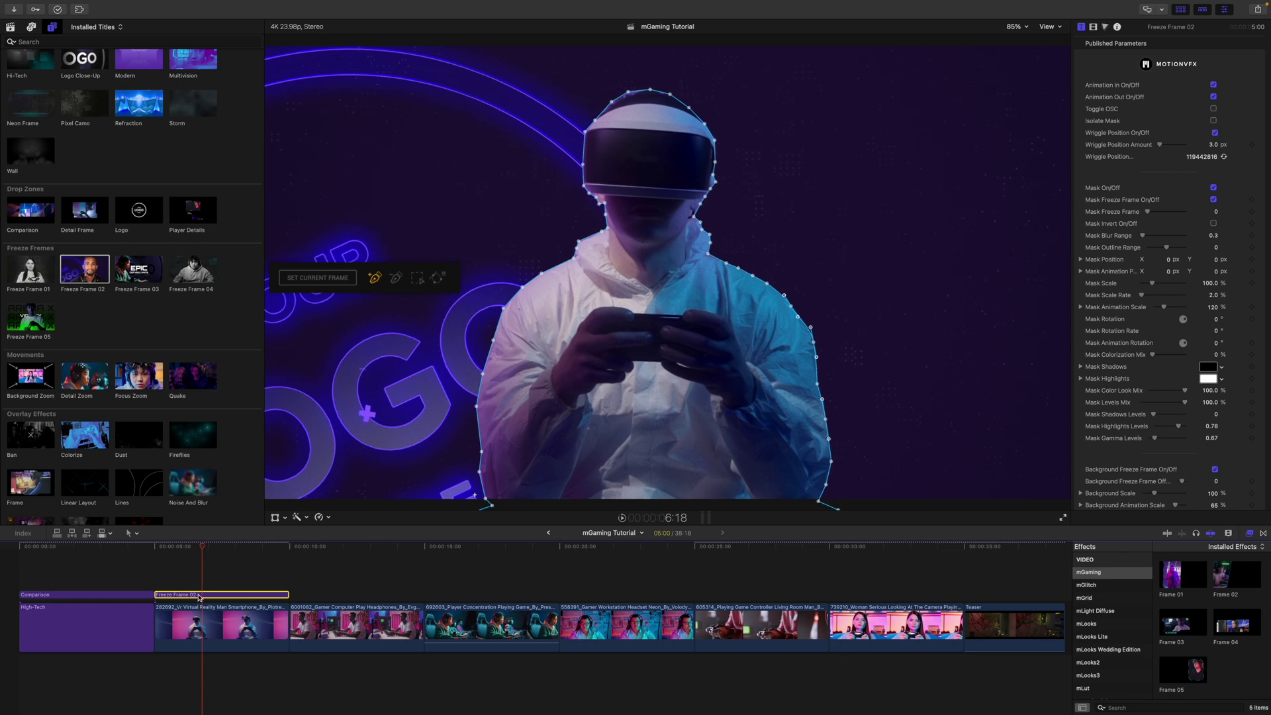
click(1213, 109)
drag(816, 274, 978, 248)
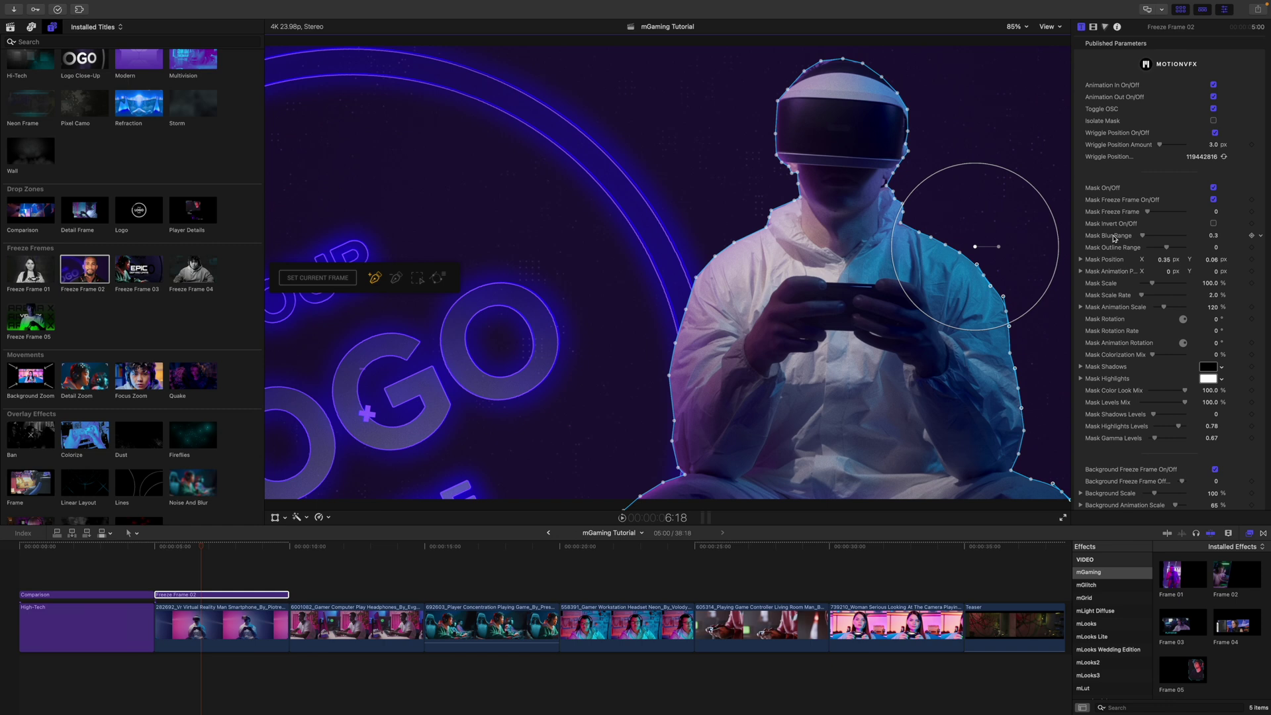
Set Mask Blur Range to 6.72 and Mask Outline Range to about -26.
drag(1144, 238, 1174, 239)
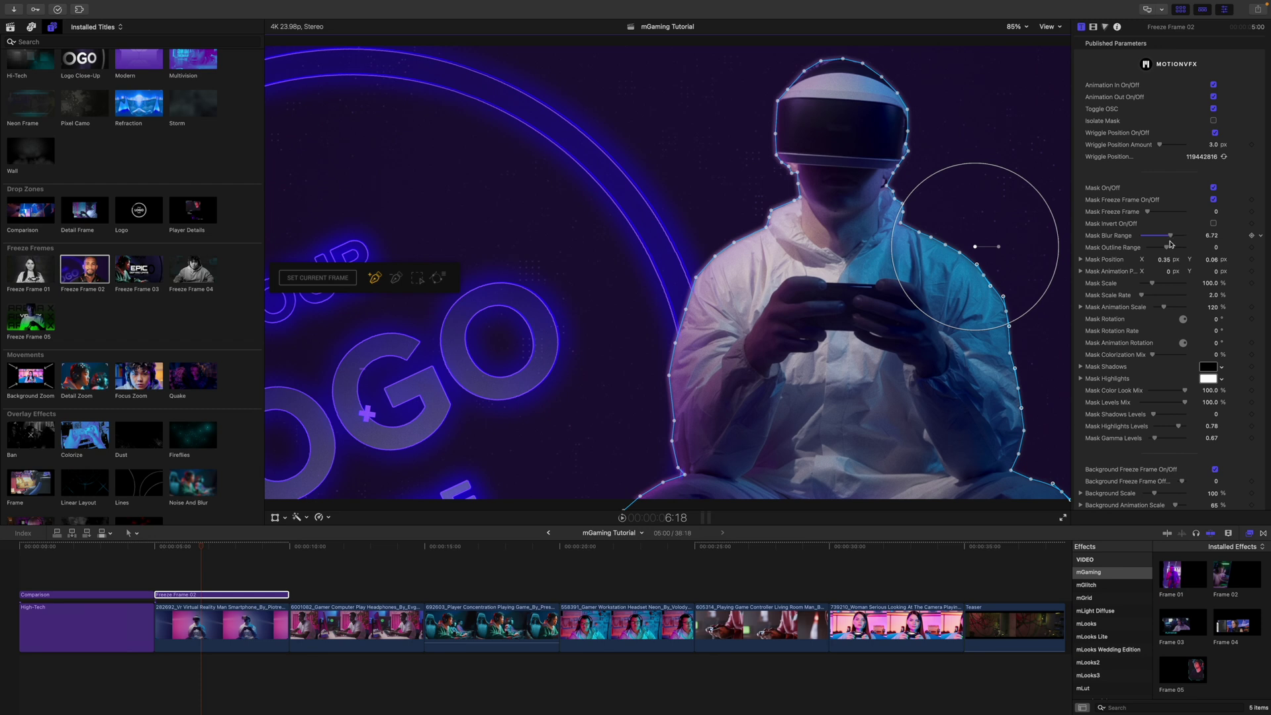
drag(1166, 249, 1160, 250)
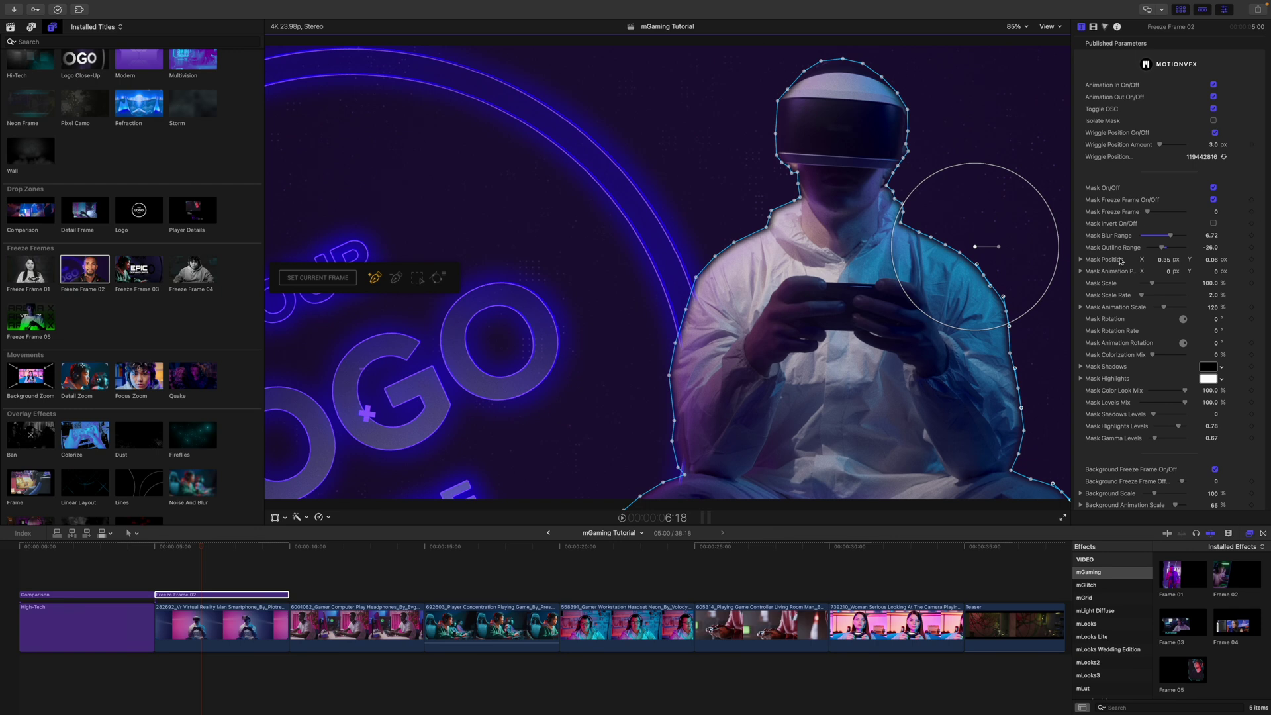
scroll(1119, 283, down, 3)
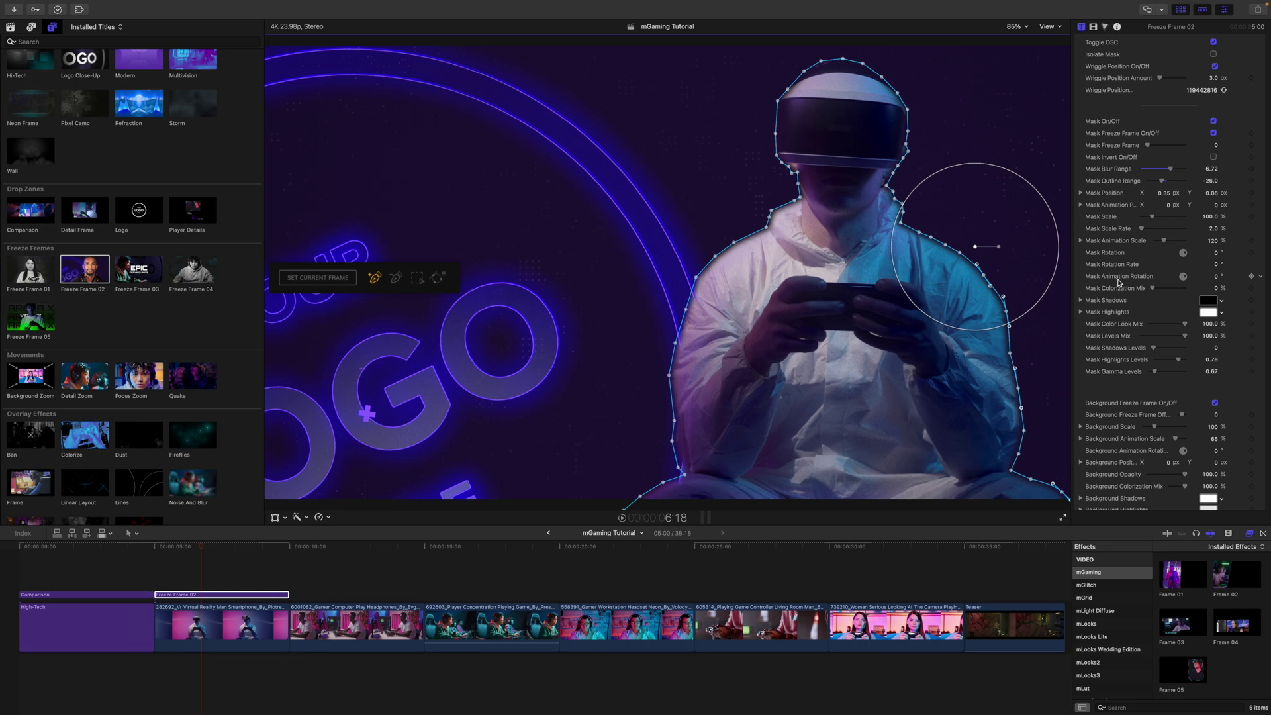
scroll(1119, 282, down, 3)
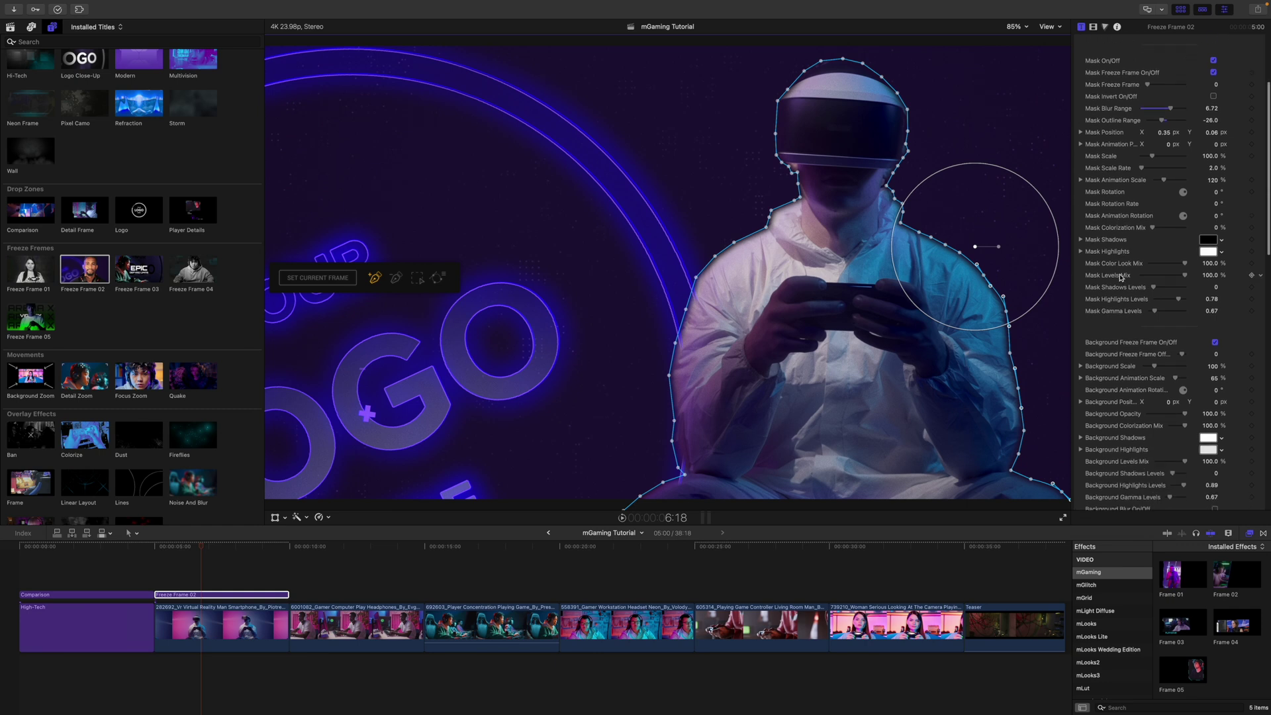
scroll(1105, 340, down, 15)
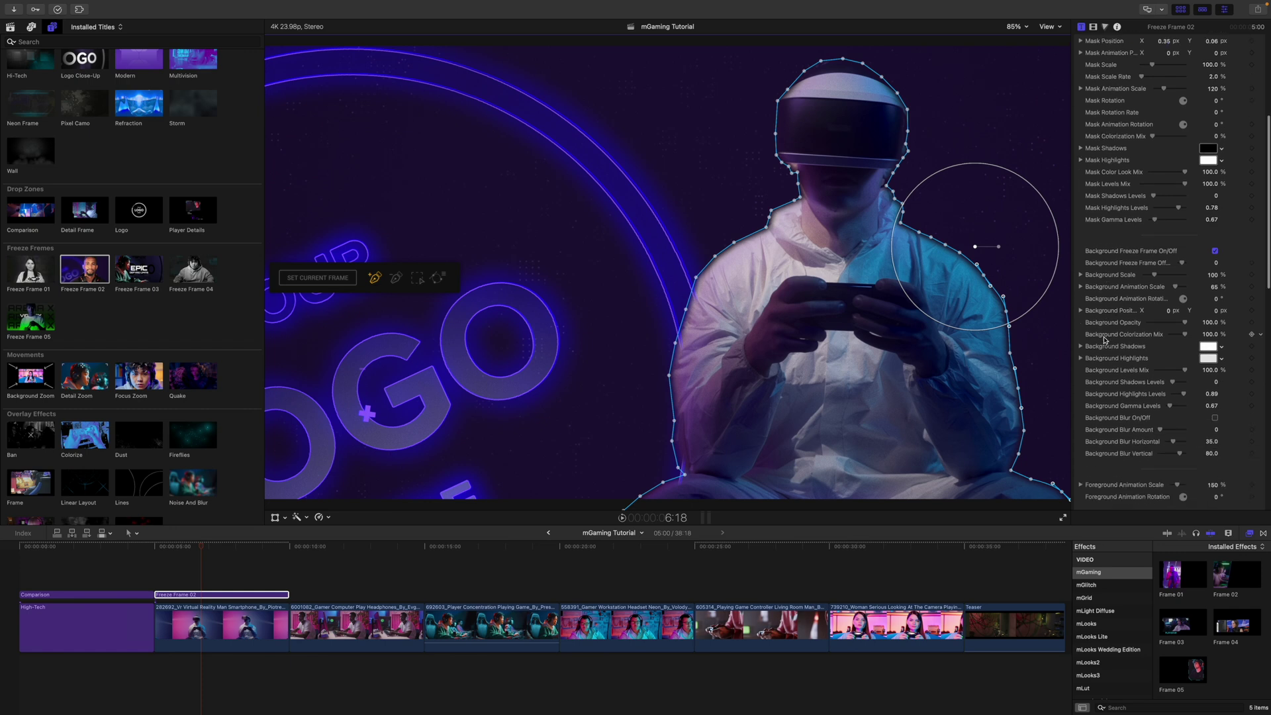
scroll(1108, 340, down, 10)
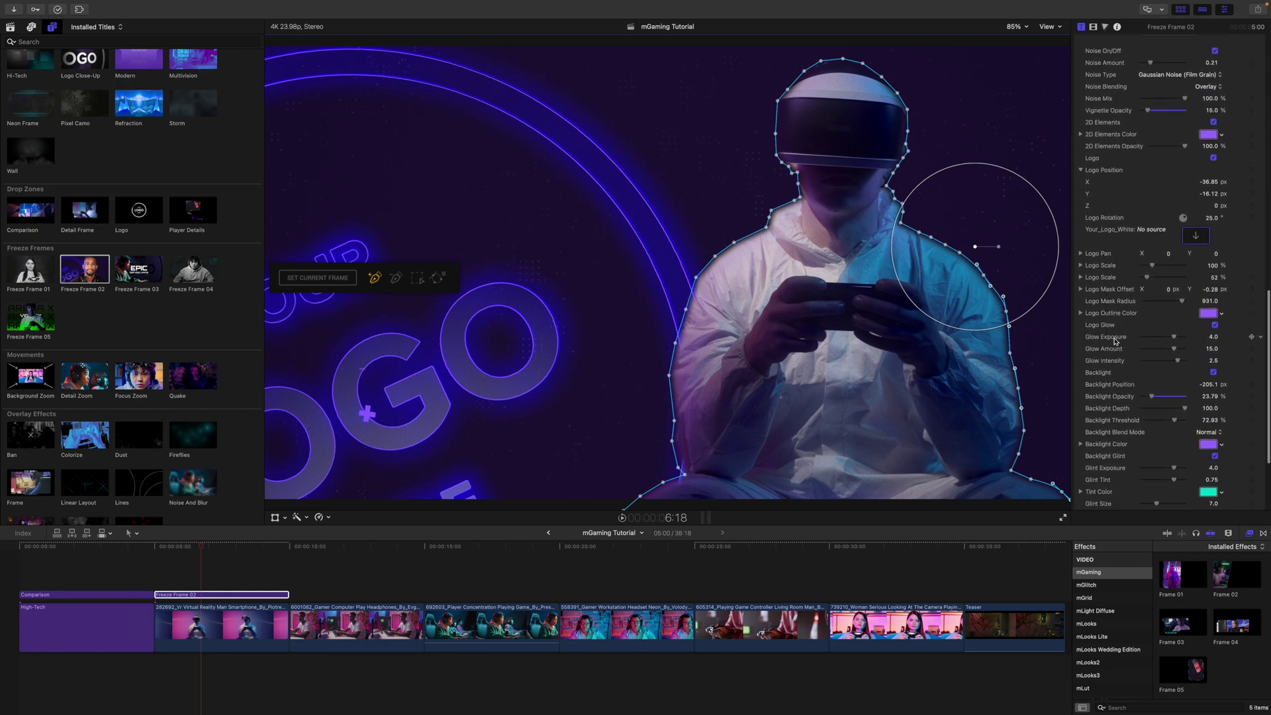
Replace the Your_Logo_White placeholder with the K_w_5 image from the library.
click(1195, 236)
click(10, 28)
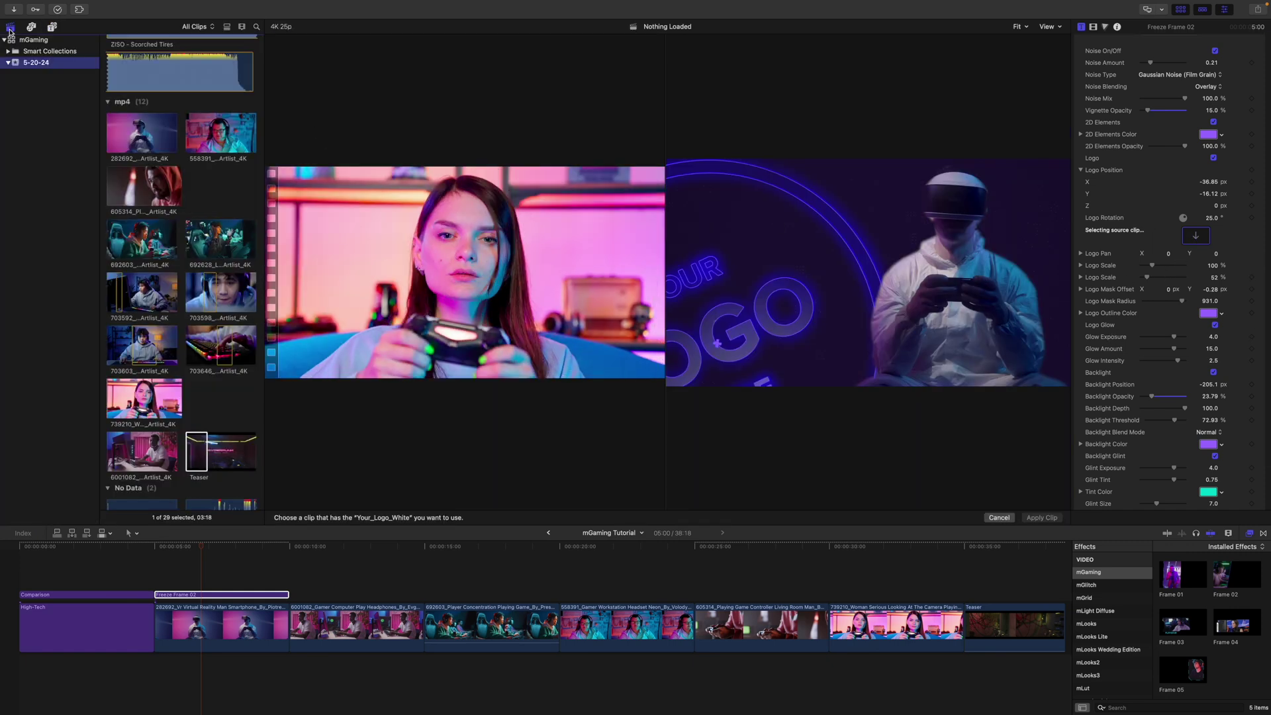
scroll(179, 274, down, 5)
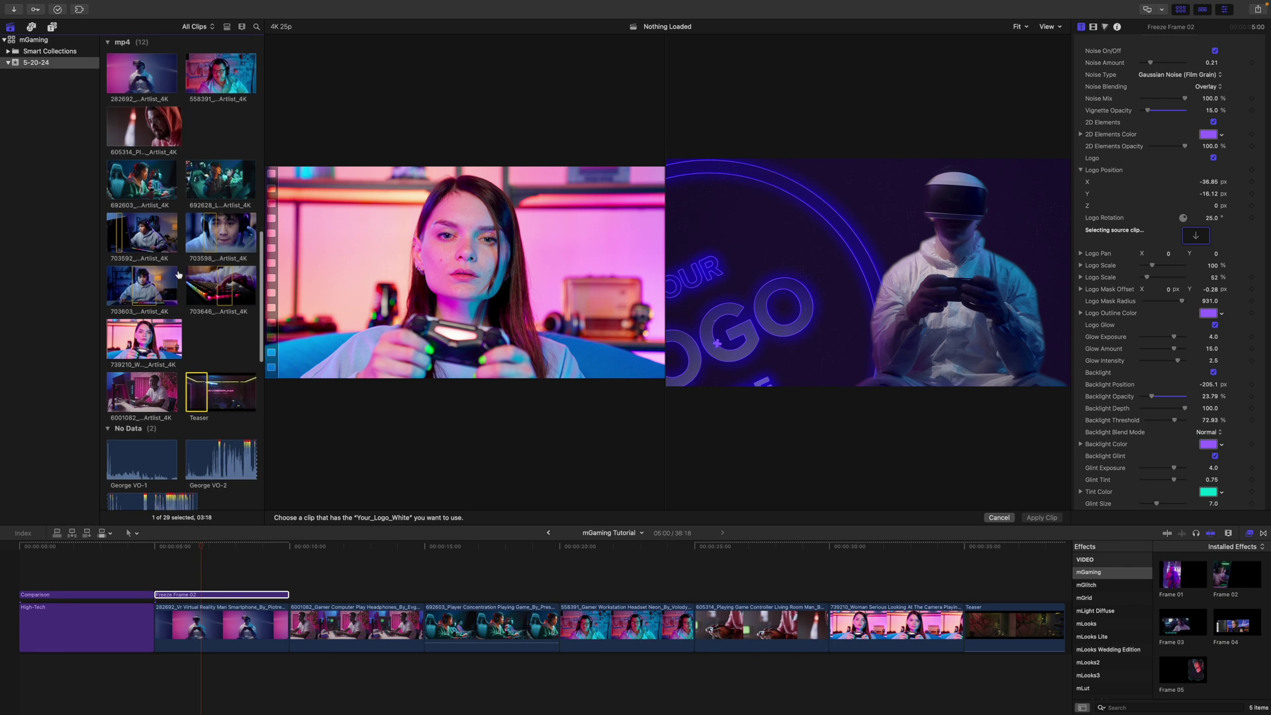
click(235, 476)
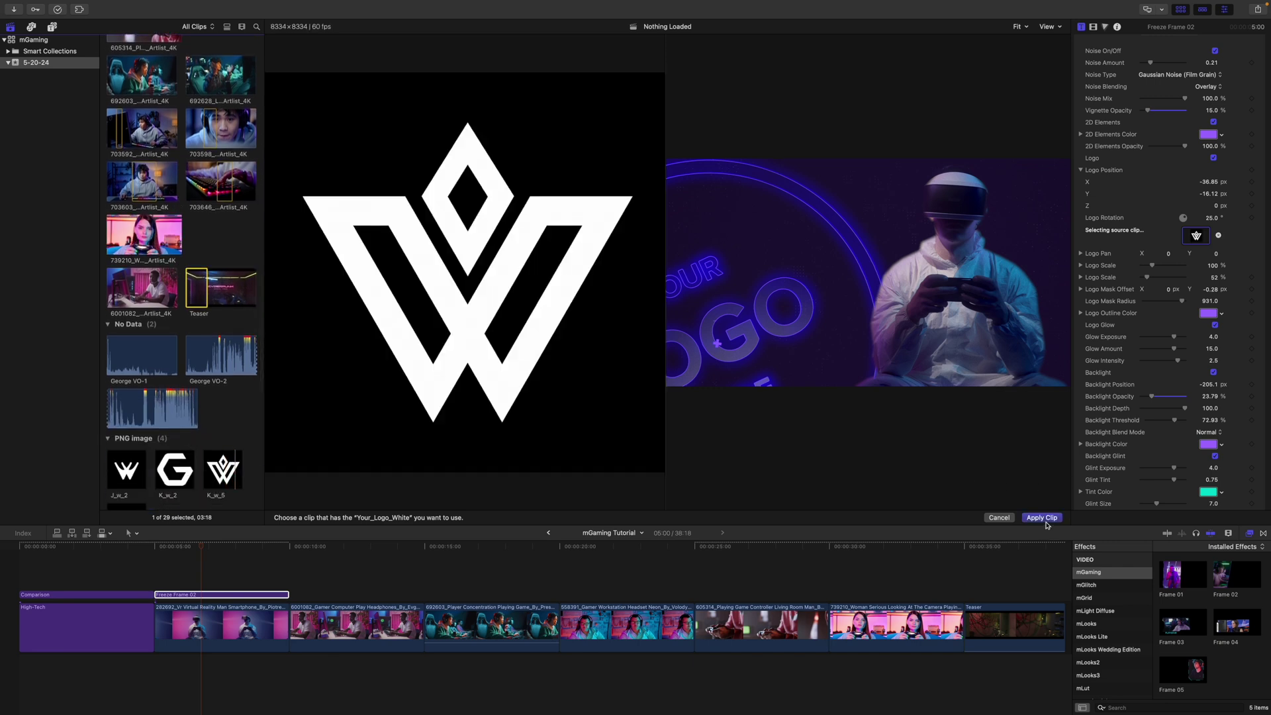
click(1044, 519)
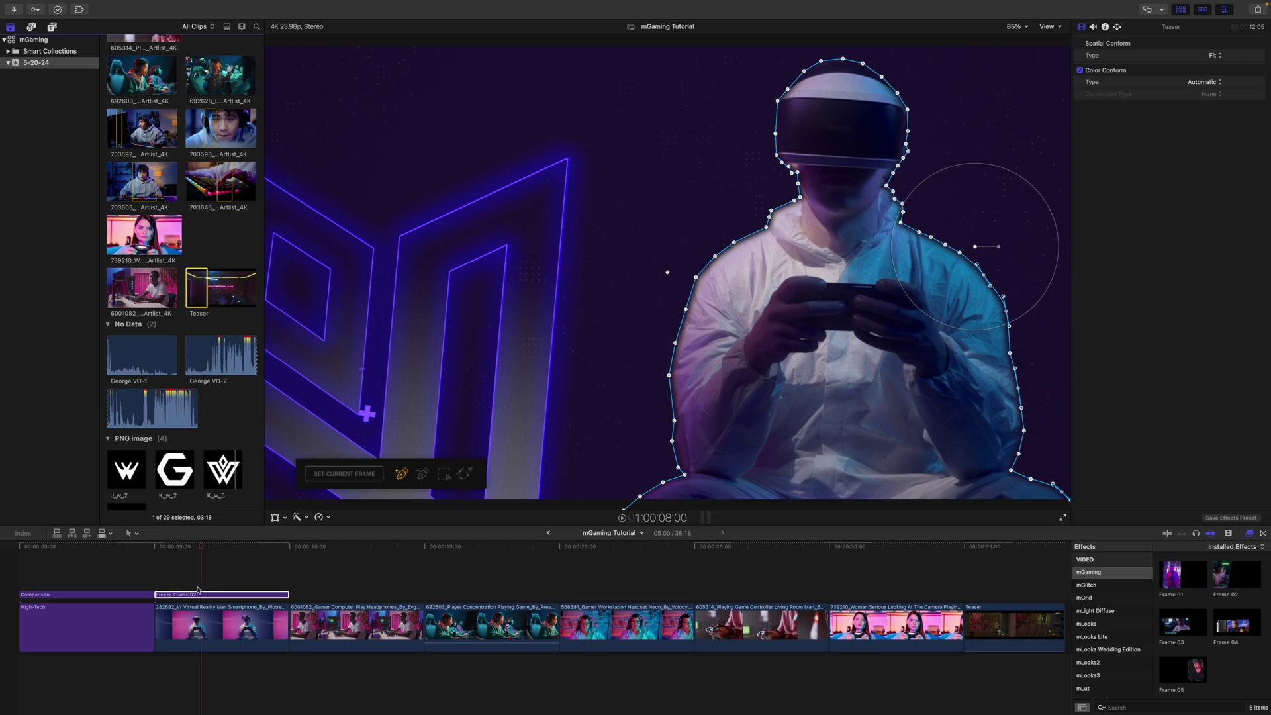
click(262, 595)
Pan the K_w_5 logo across the background to about X 26.9, Y 13.9.
scroll(1127, 323, down, 15)
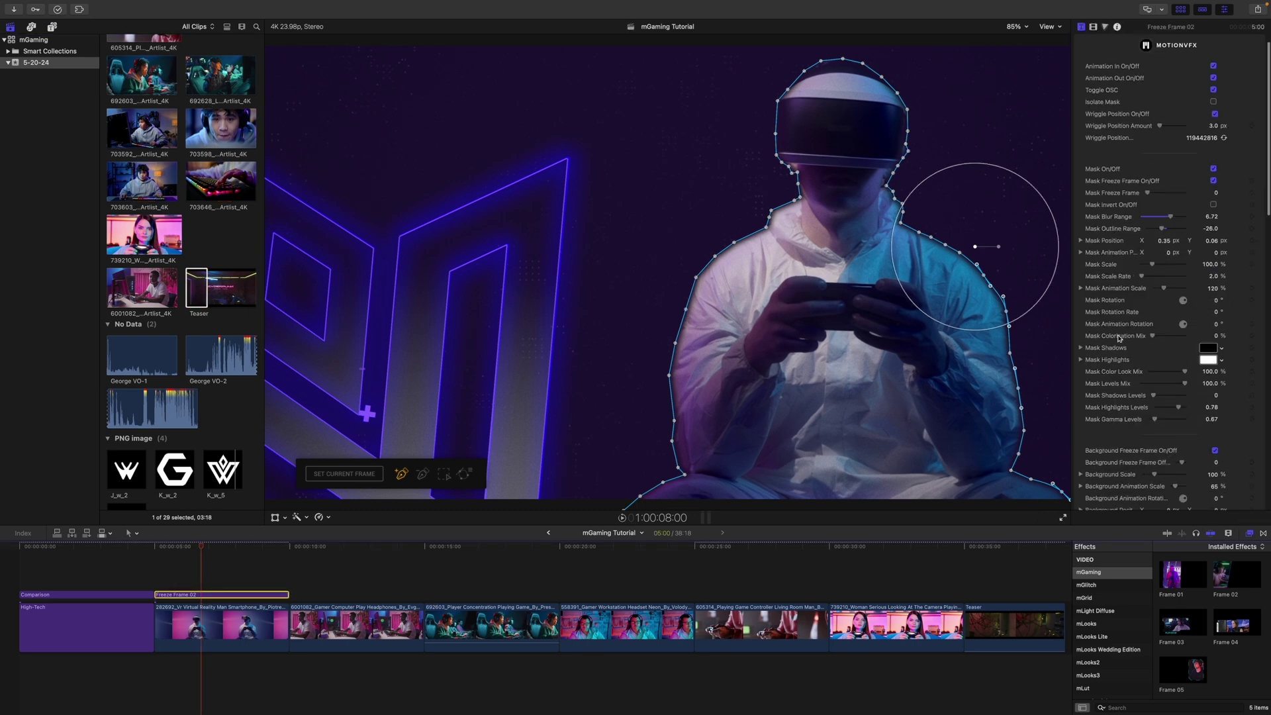
scroll(1117, 337, down, 1)
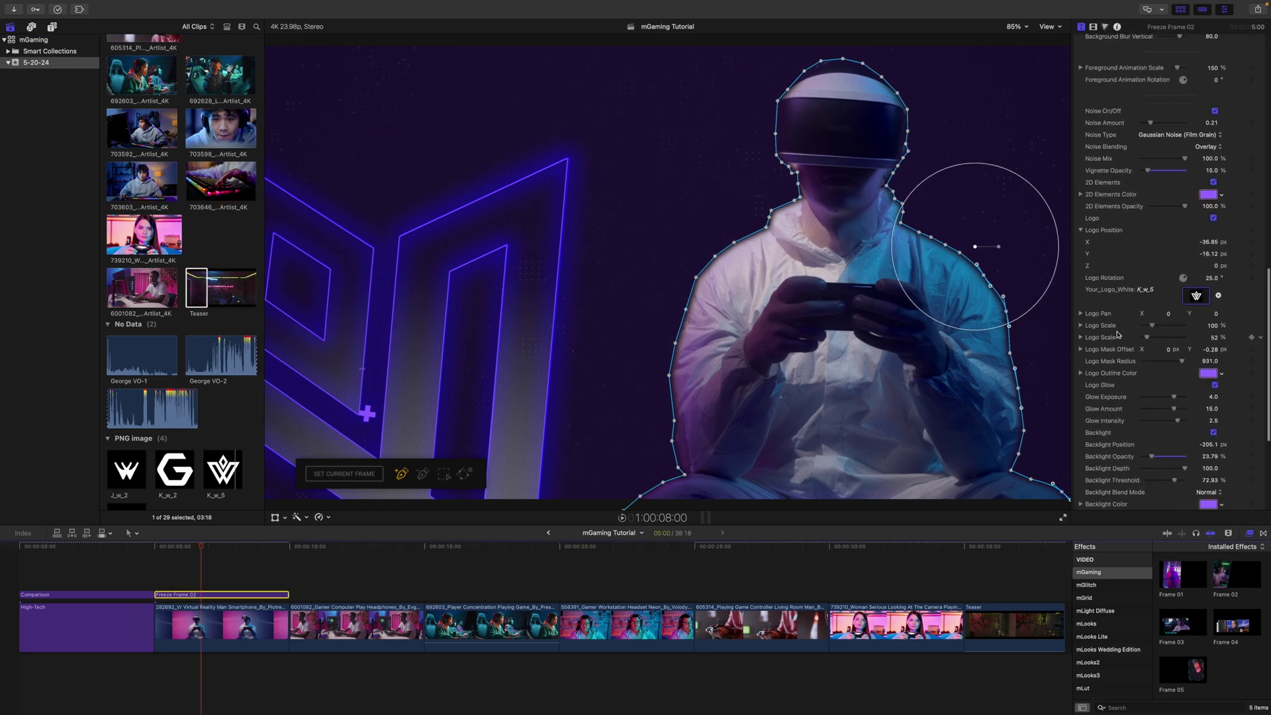
mouse_move(1169, 316)
mouse_down()
mouse_move(1190, 318)
mouse_move(1157, 327)
mouse_up()
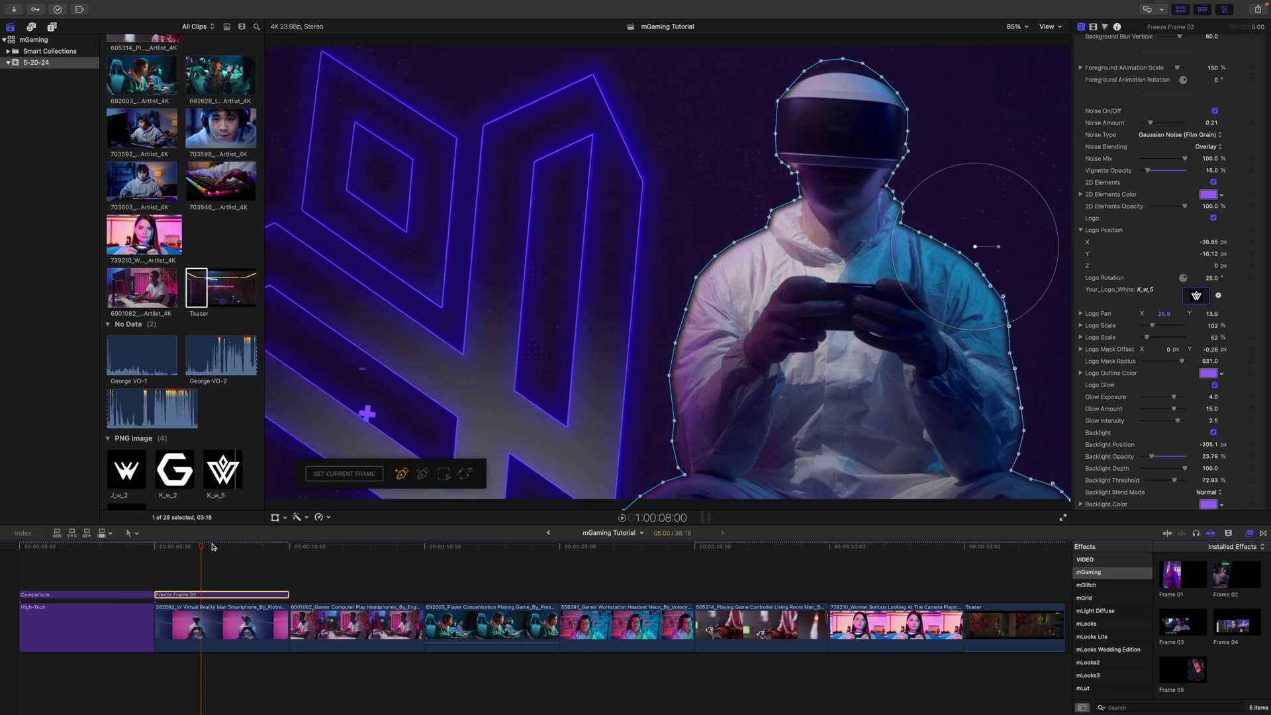
Lower the mask blur to 3.34 and outline to -16, replaying Freeze Frame 02 to check.
click(155, 547)
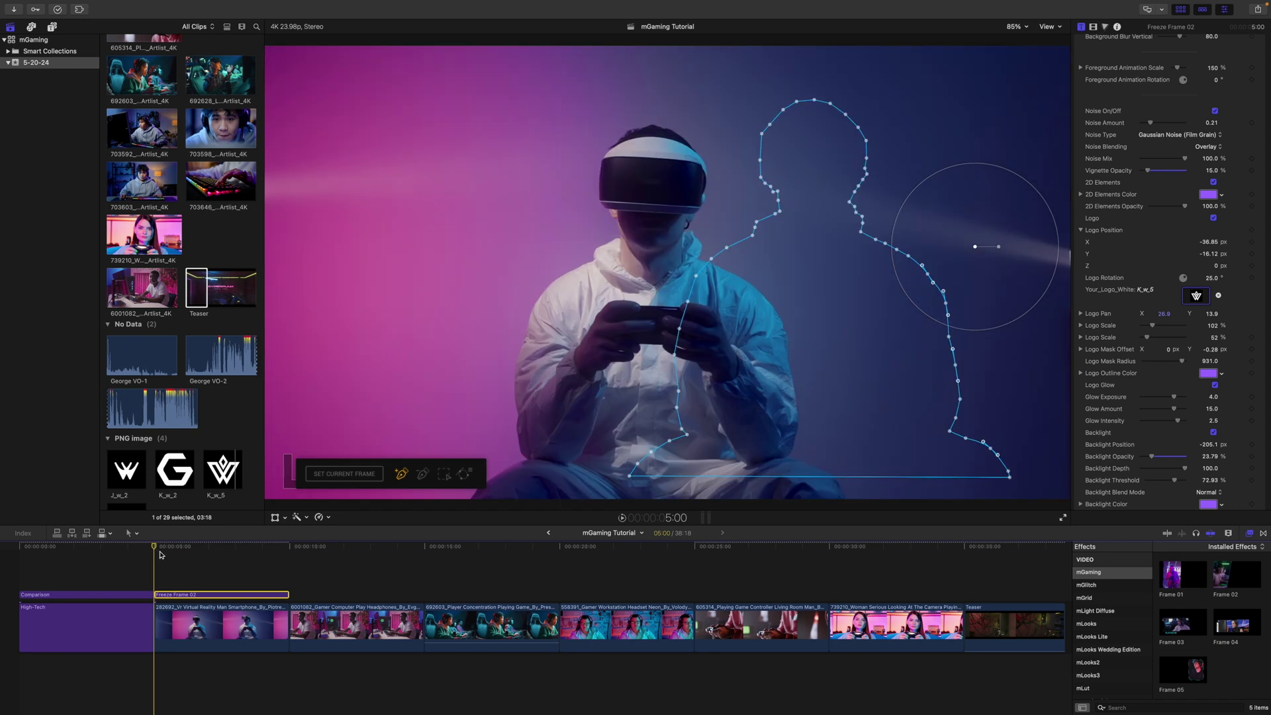
key(space)
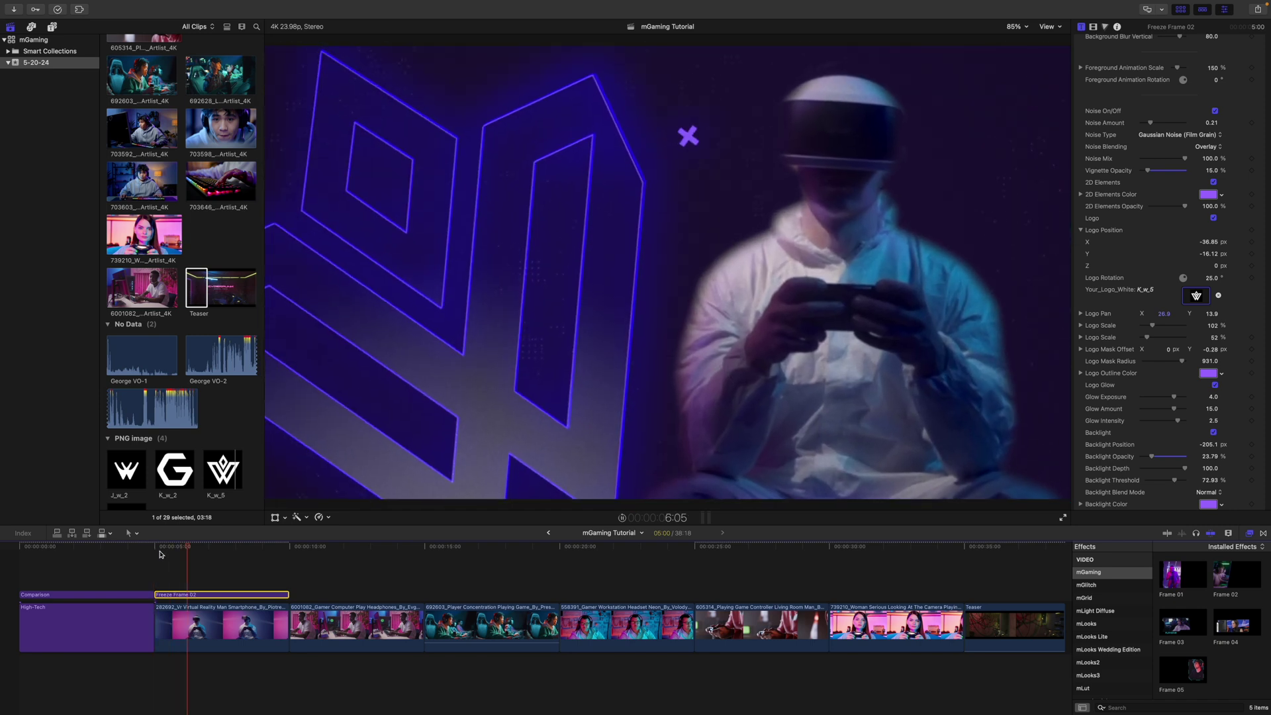
key(space)
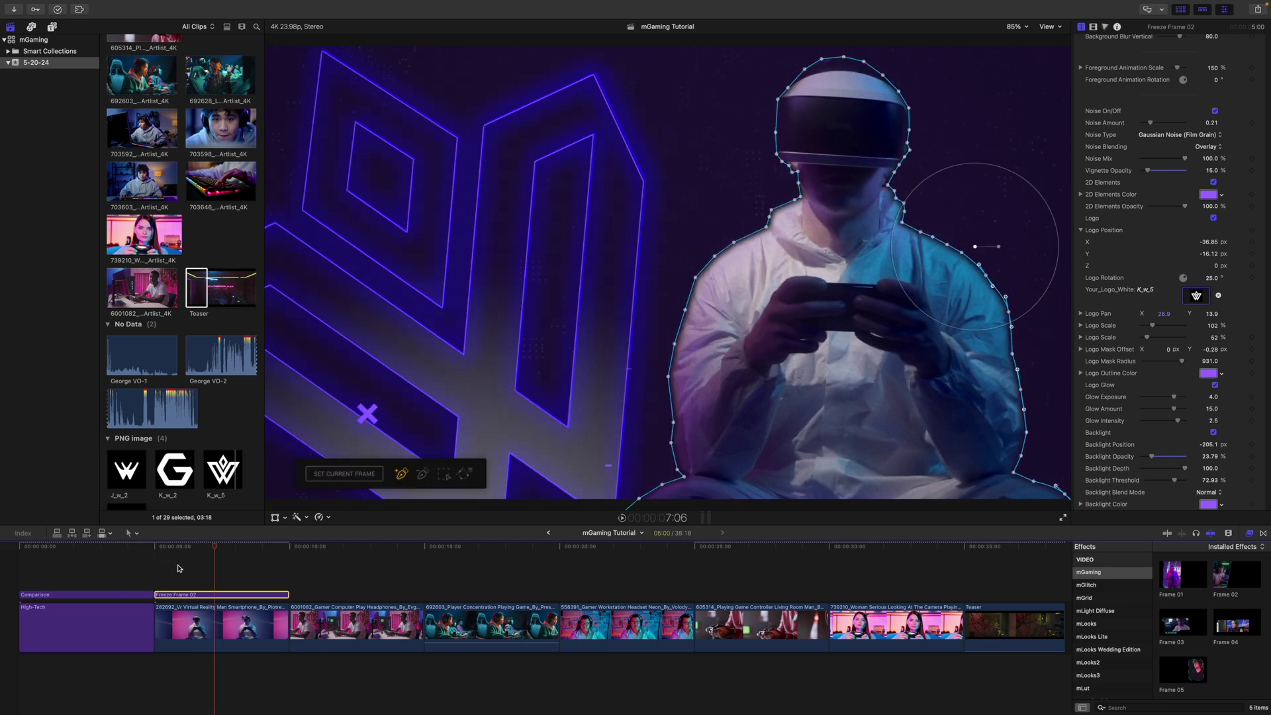
scroll(1119, 233, up, 15)
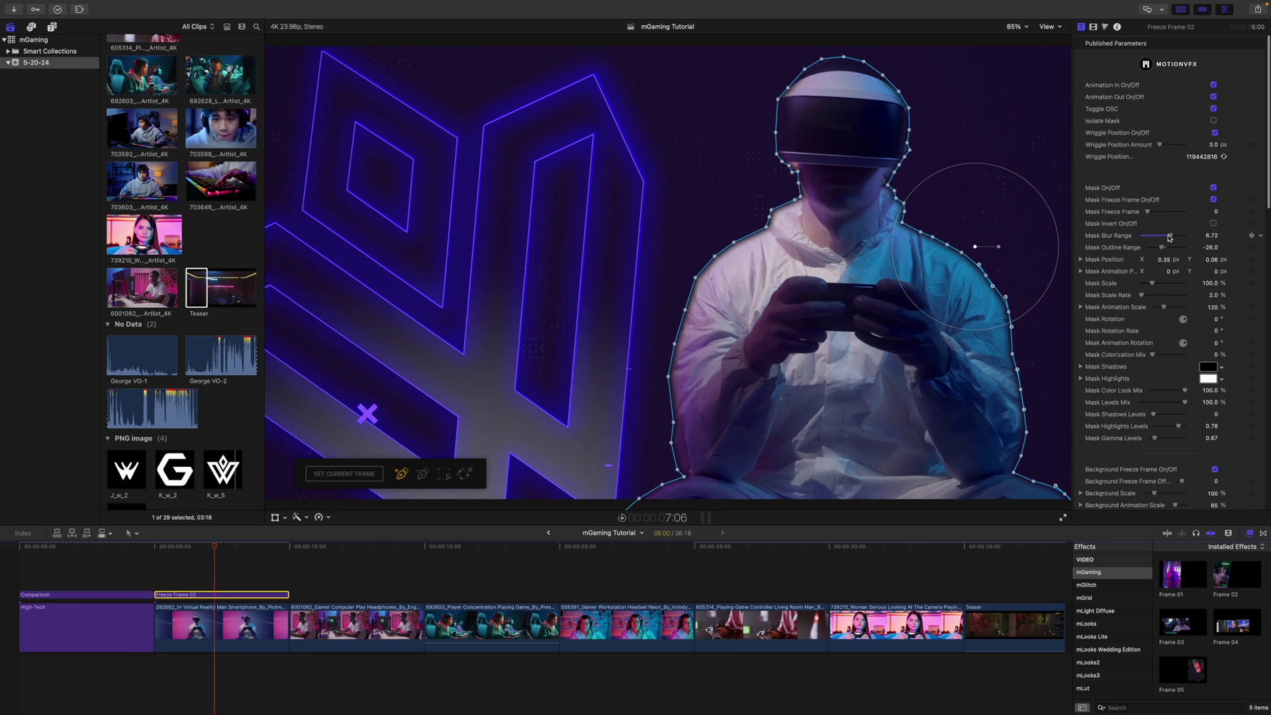
mouse_move(1169, 237)
mouse_down()
mouse_move(1152, 239)
mouse_move(1164, 247)
mouse_up()
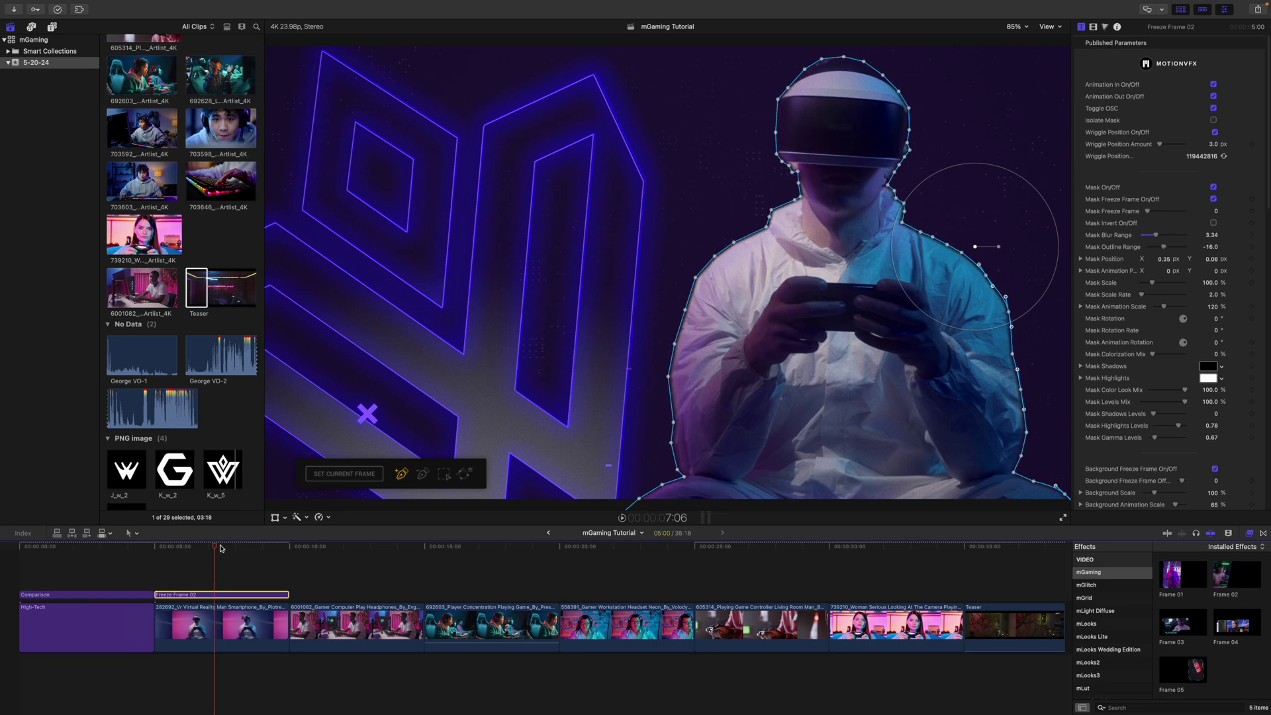
click(157, 557)
key(space)
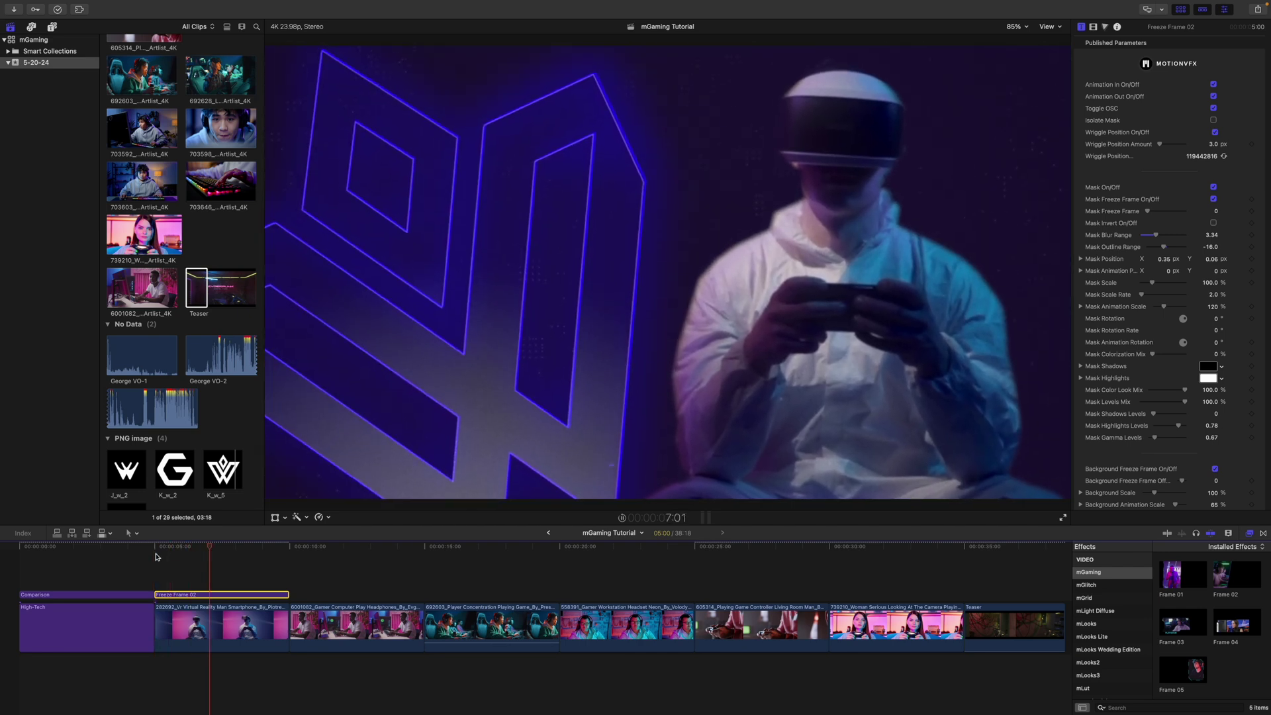
key(space)
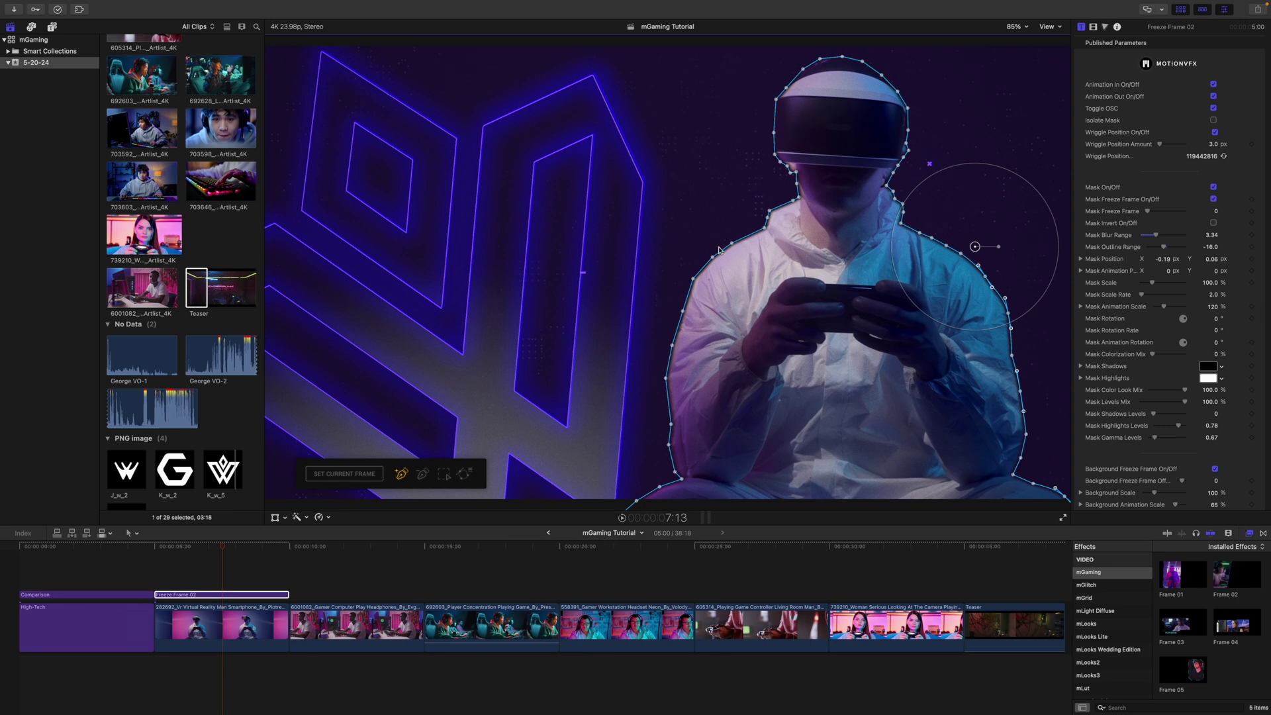
Shift the masked gamer slightly right to X 0.34, Y 0.07, undoing a trial rotation and enlargement.
mouse_move(975, 247)
mouse_down()
mouse_move(662, 250)
mouse_move(864, 274)
mouse_move(794, 281)
mouse_move(981, 231)
mouse_up()
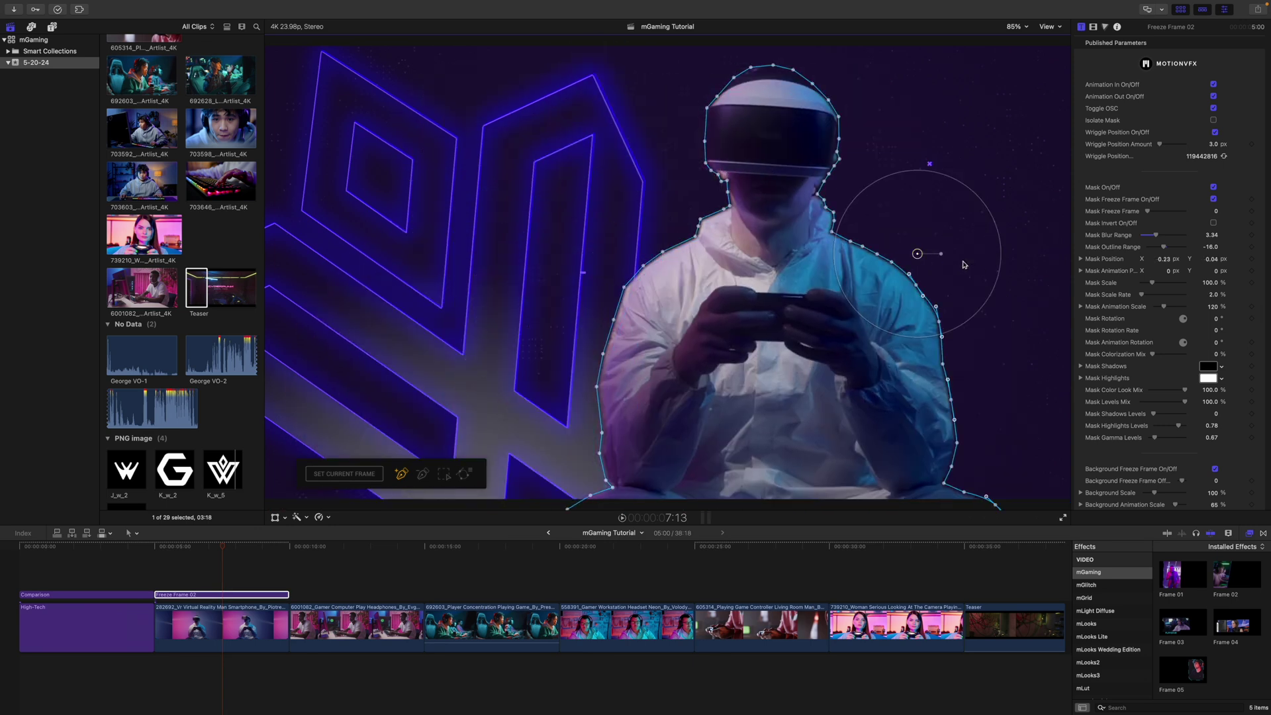
drag(998, 276, 1037, 295)
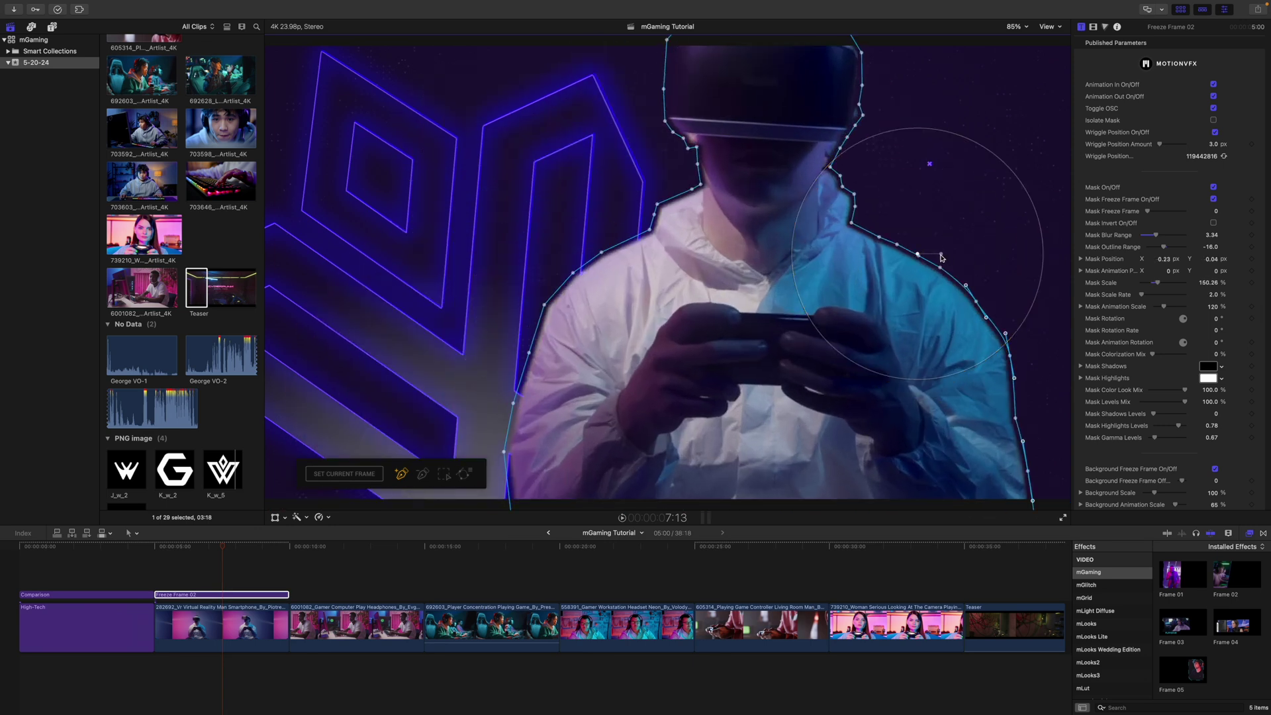
mouse_move(939, 245)
mouse_down()
mouse_move(934, 213)
mouse_move(831, 247)
mouse_move(880, 198)
mouse_move(953, 239)
mouse_move(933, 266)
mouse_up()
key(super+z)
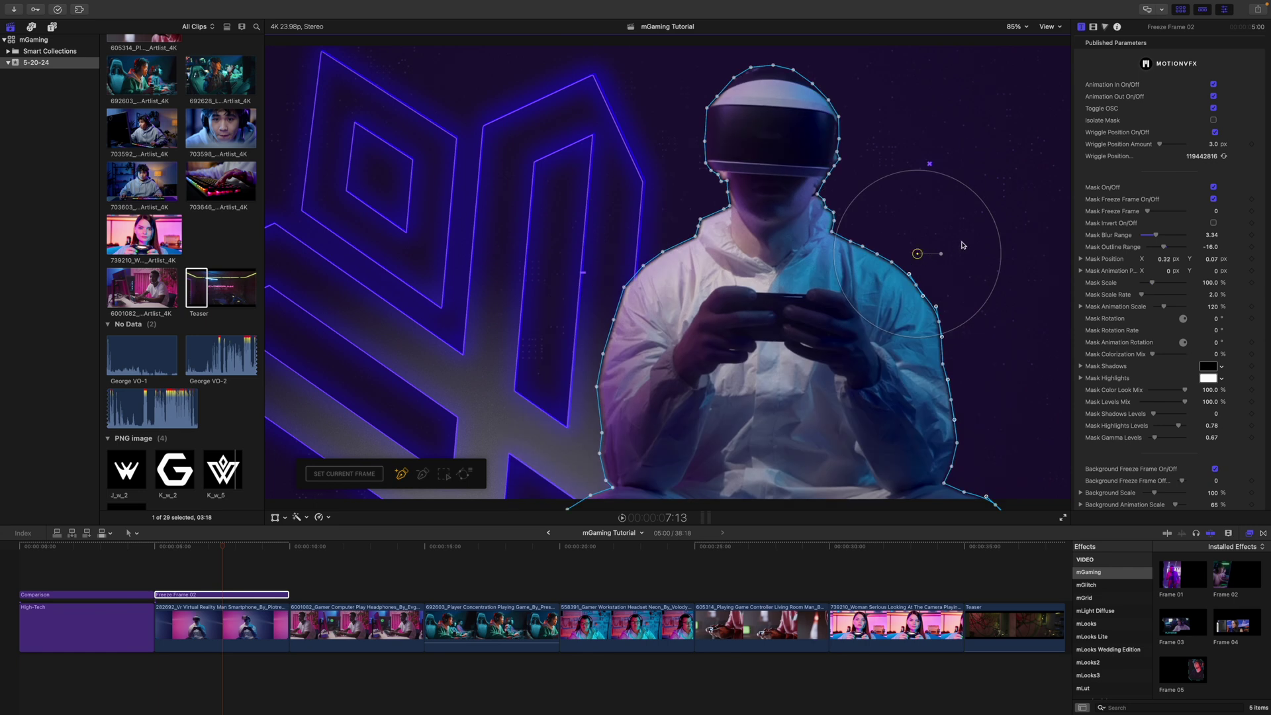
drag(917, 254, 969, 243)
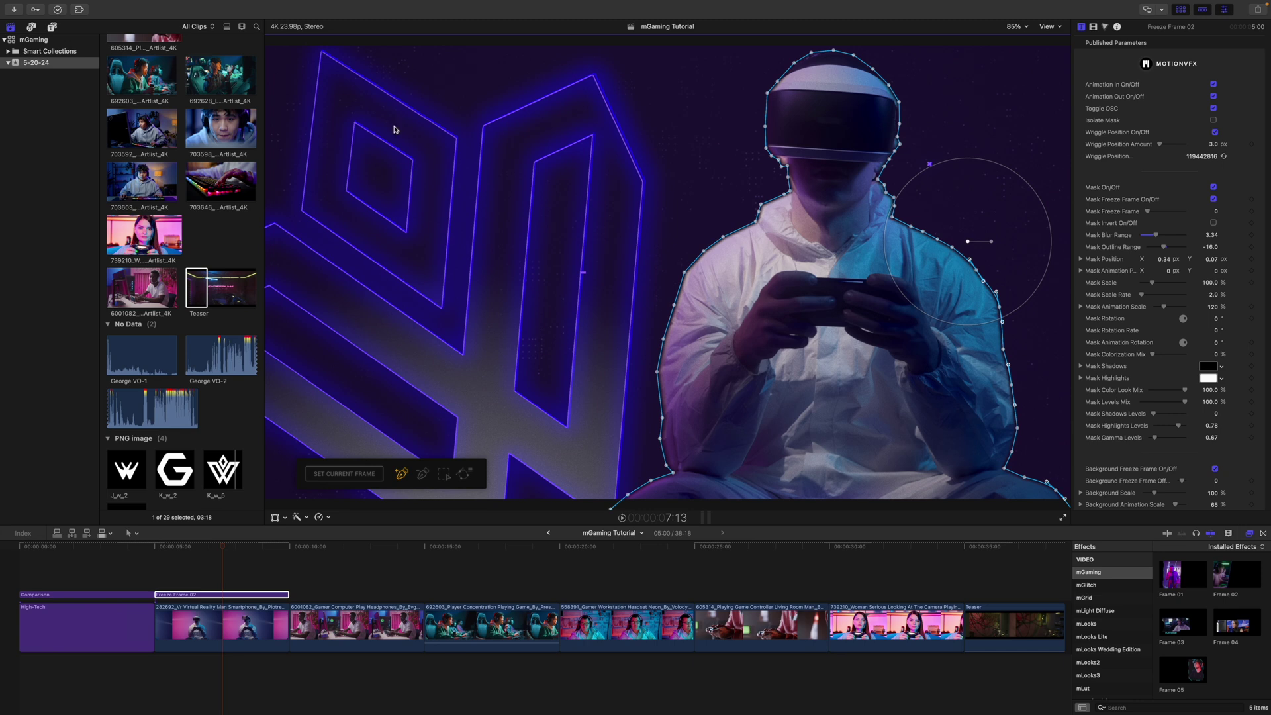
click(51, 26)
scroll(250, 179, down, 3)
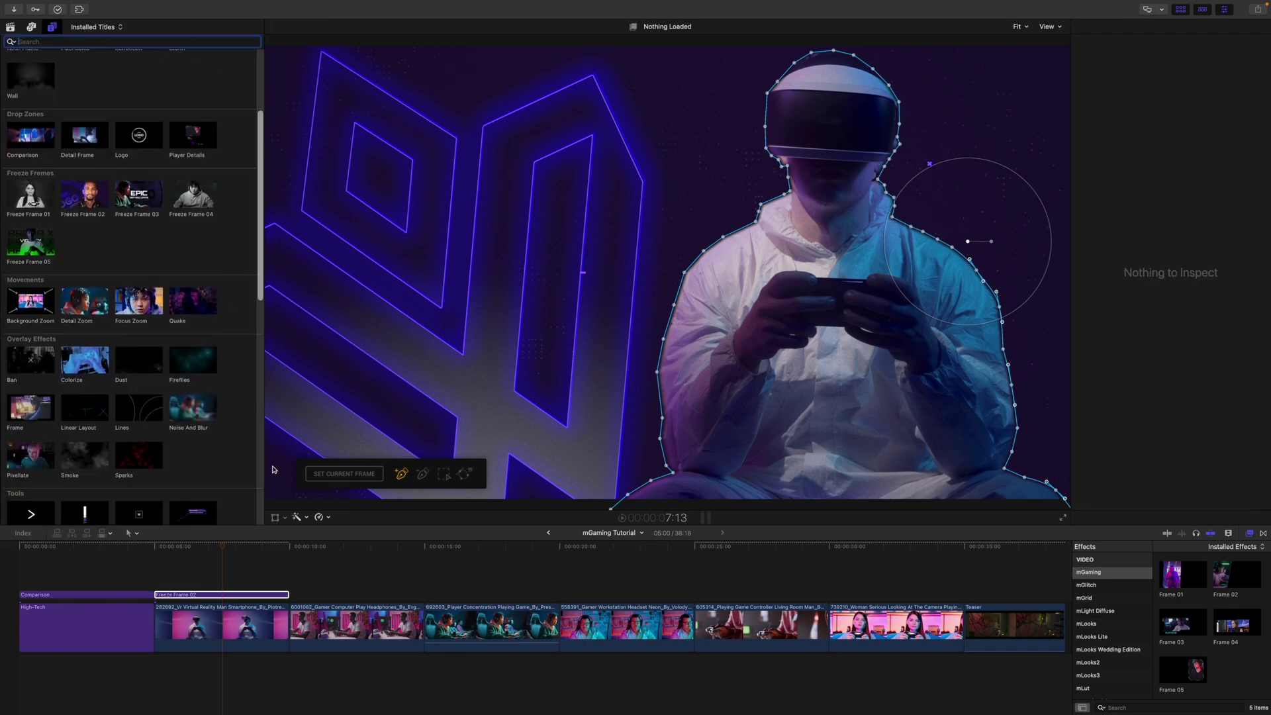
Place the Quake shake title above the headphones gamer clip and play it back.
drag(226, 546, 294, 563)
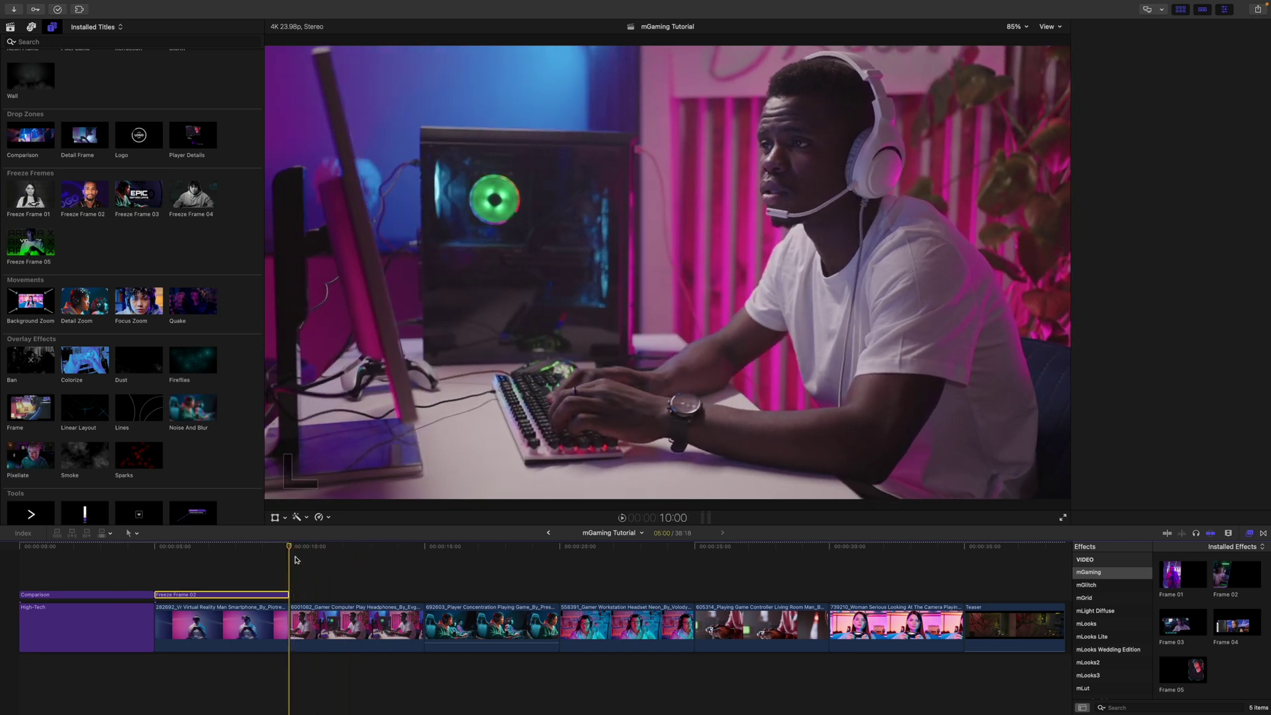
key(super+4)
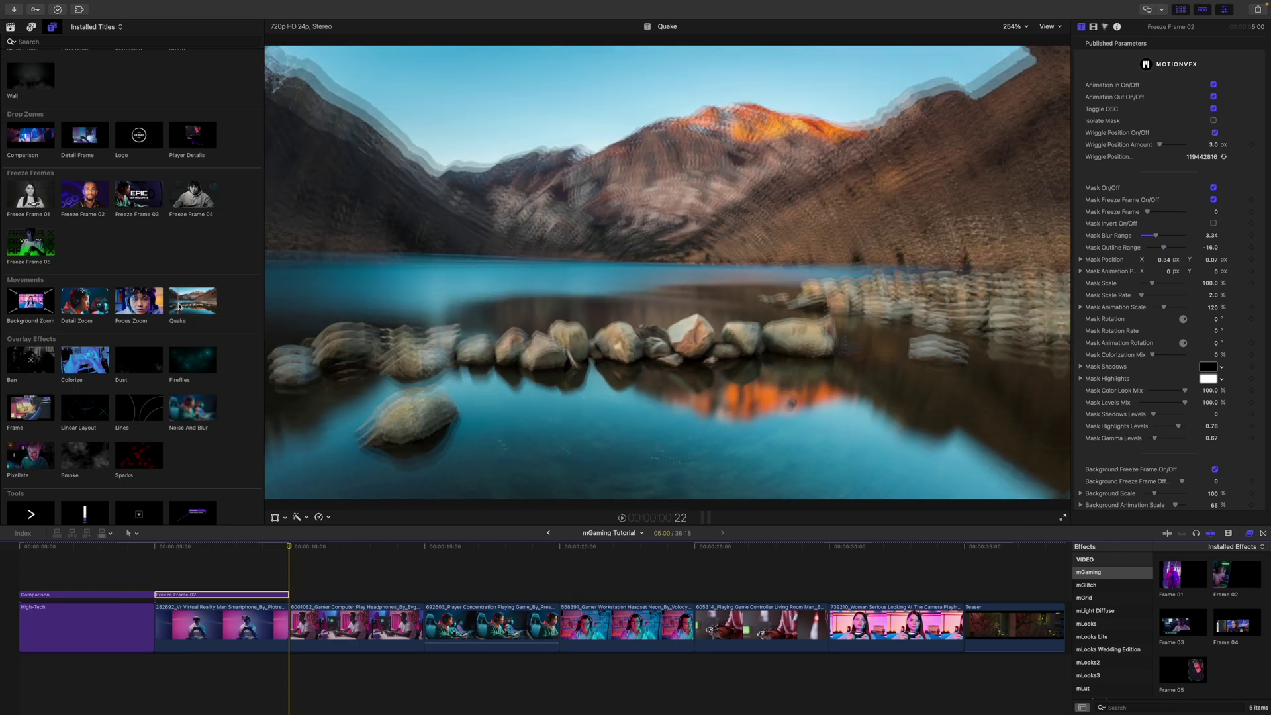
drag(180, 306, 291, 571)
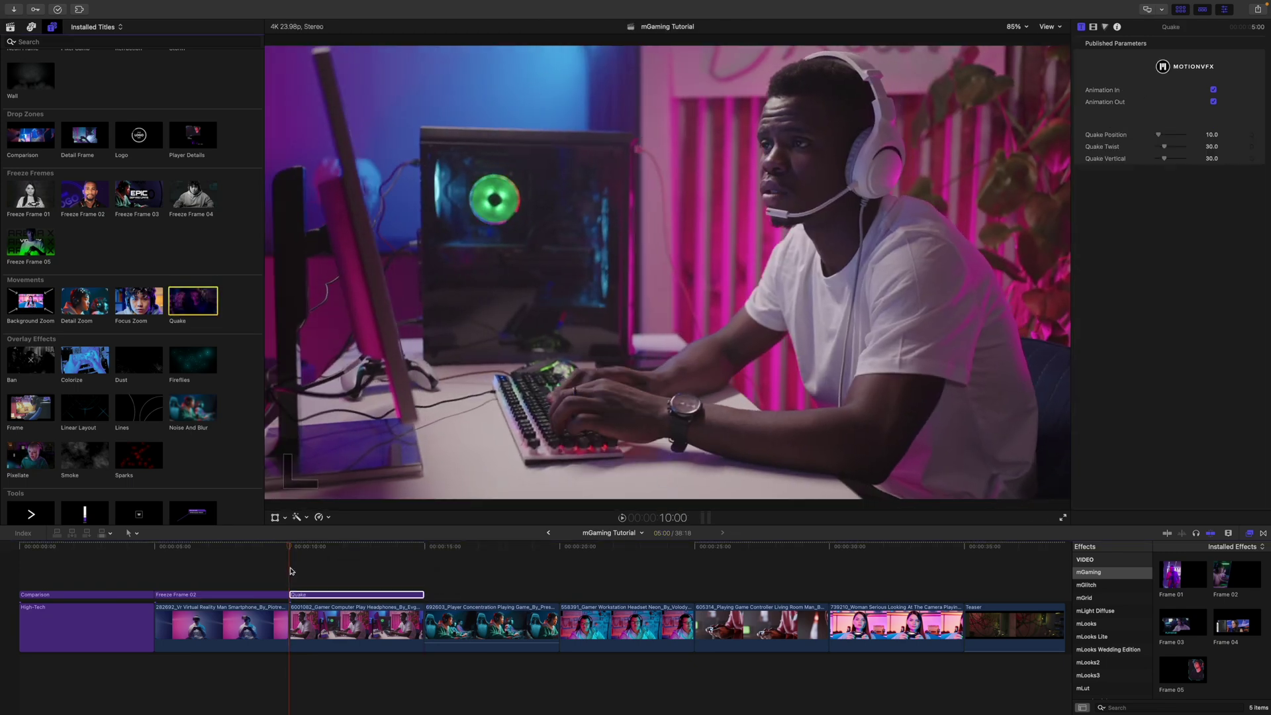
key(space)
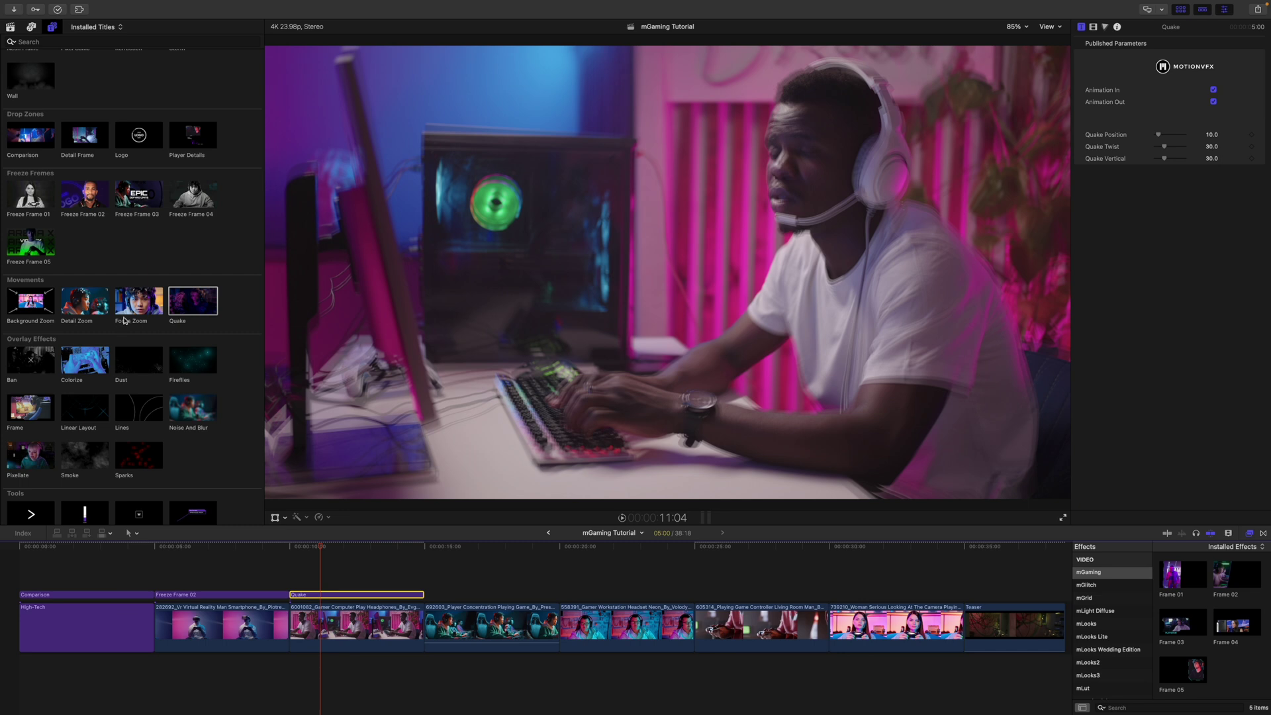
Layer Focus Zoom above Quake, aim its 500% zoom at the gamer's face (X 0.35, Y 0.42), and review it.
drag(124, 305, 312, 586)
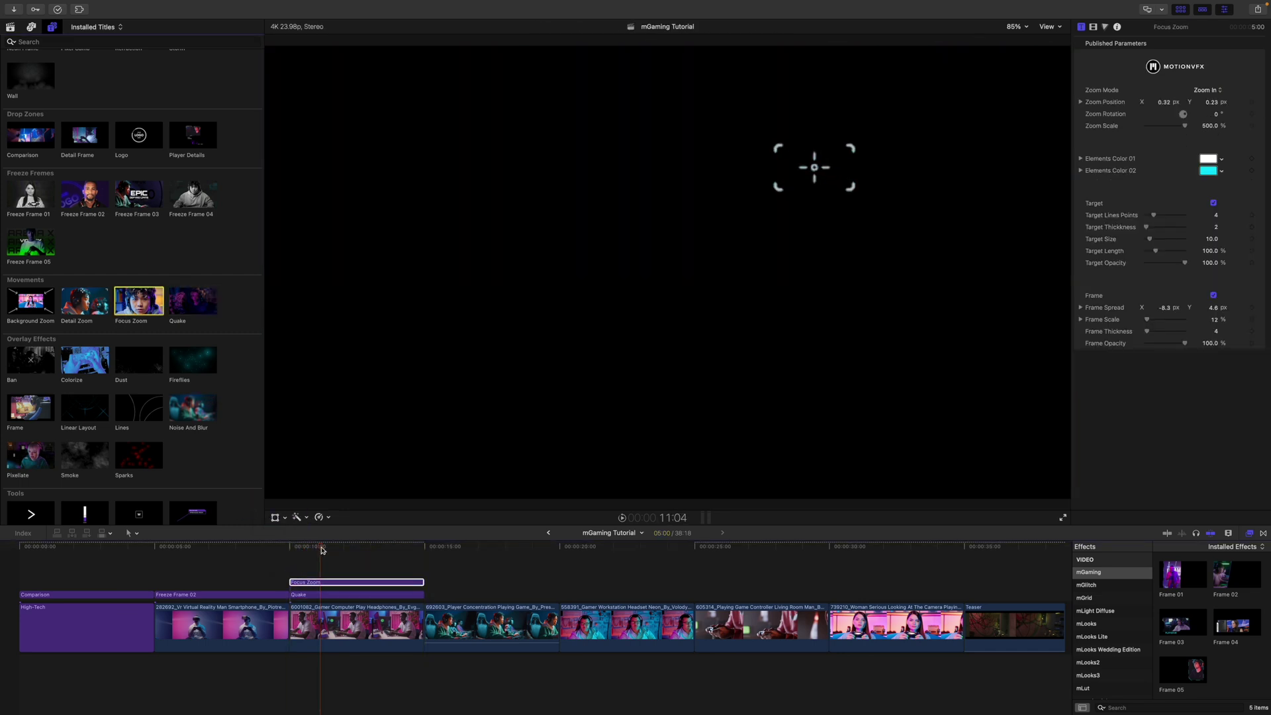
click(320, 548)
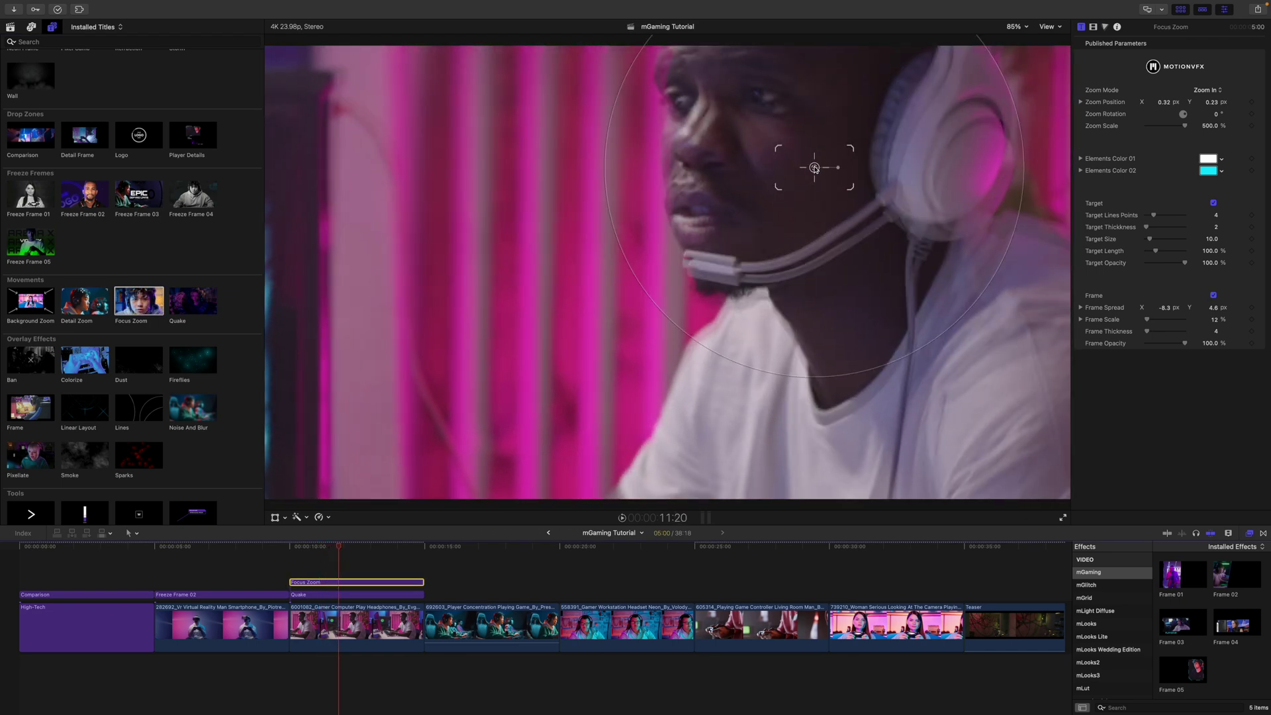
drag(815, 169, 826, 93)
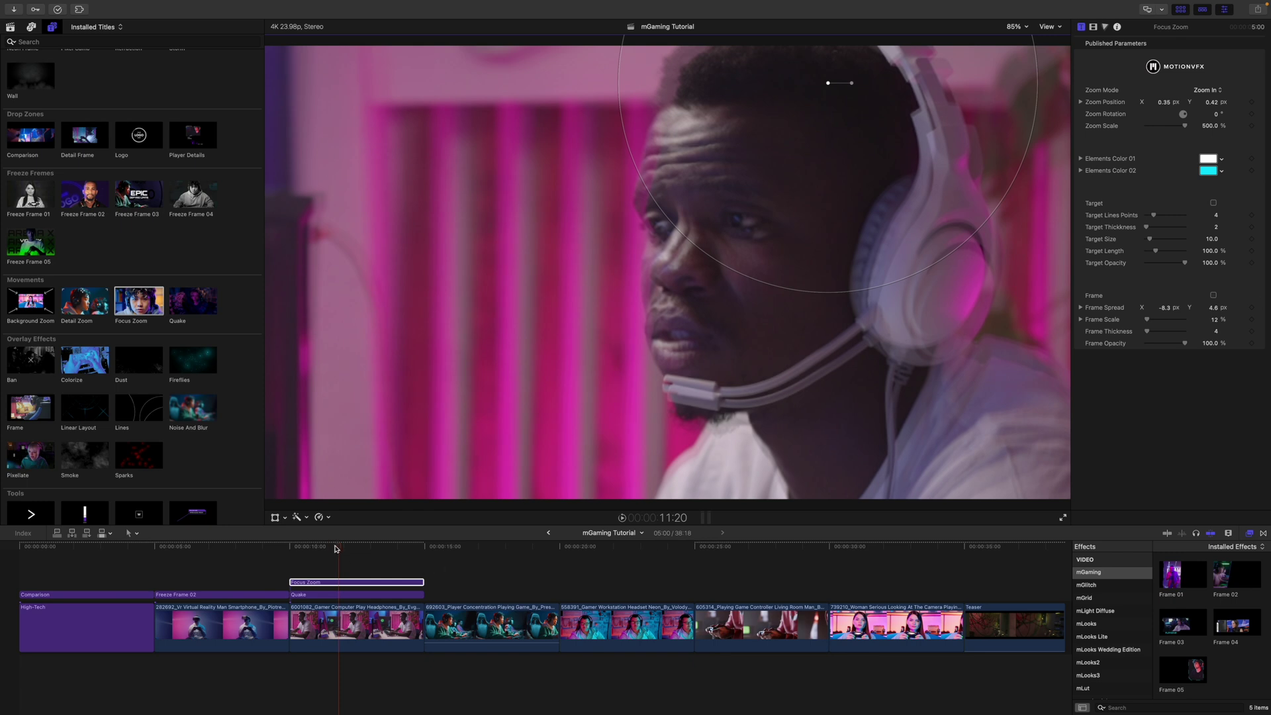
key(/)
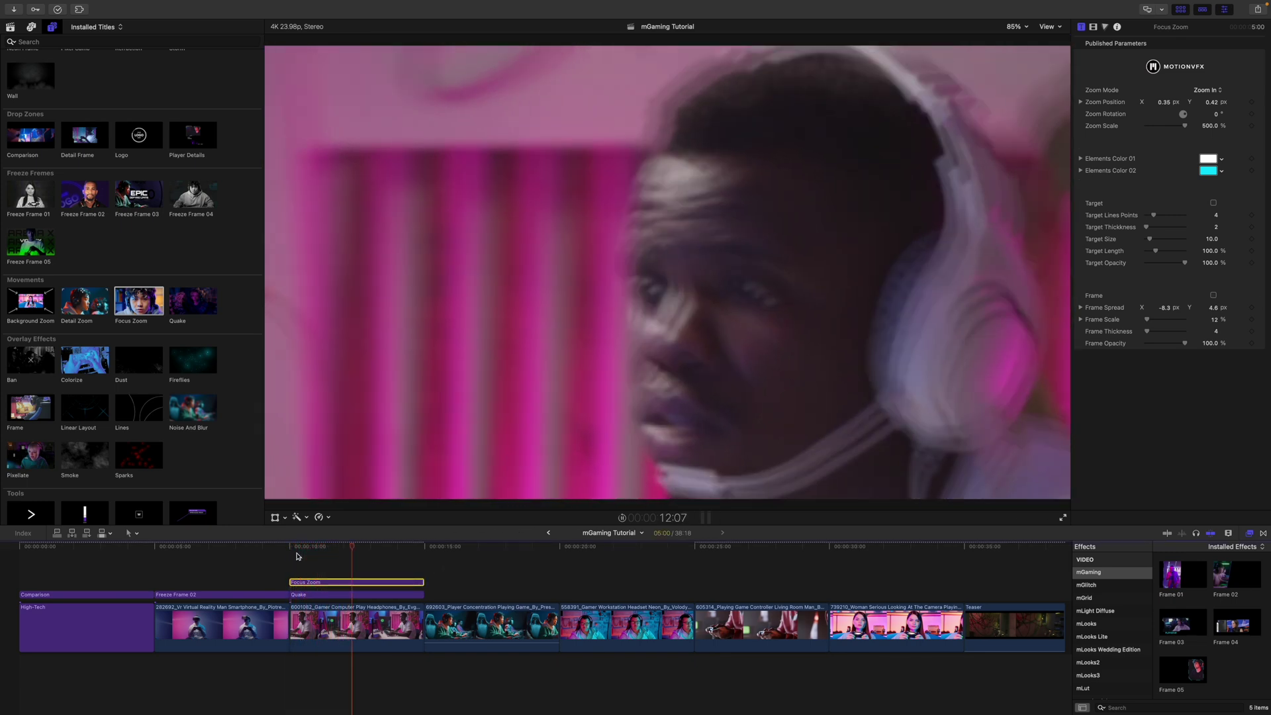
key(space)
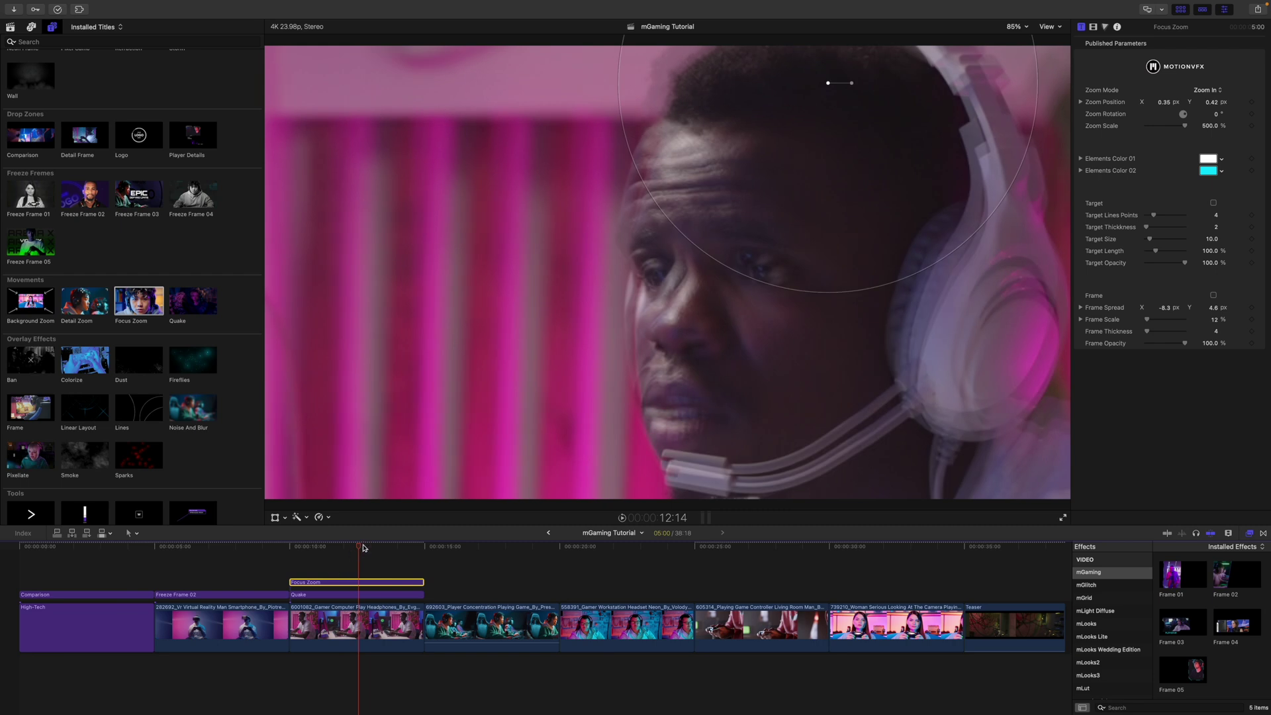
drag(359, 548, 427, 558)
Place the Frame overlay above the 692603 clip and scale it to 87.1%.
scroll(216, 411, down, 2)
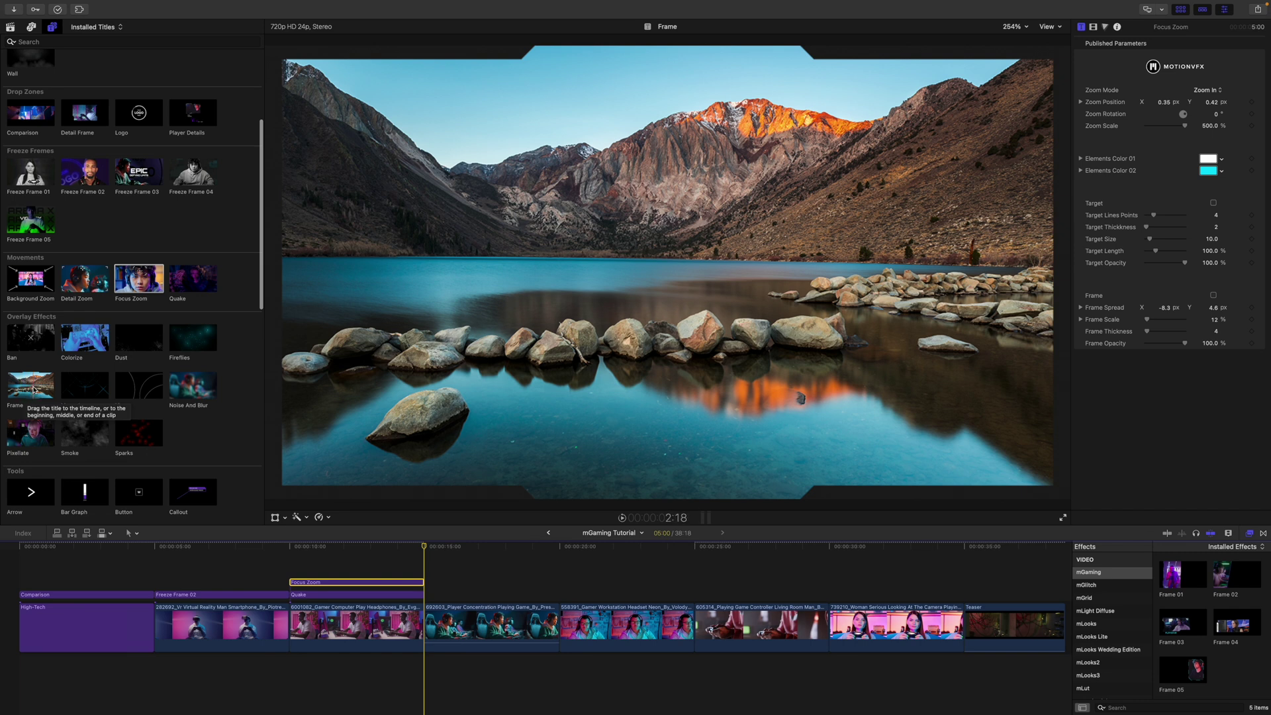
drag(56, 389, 466, 556)
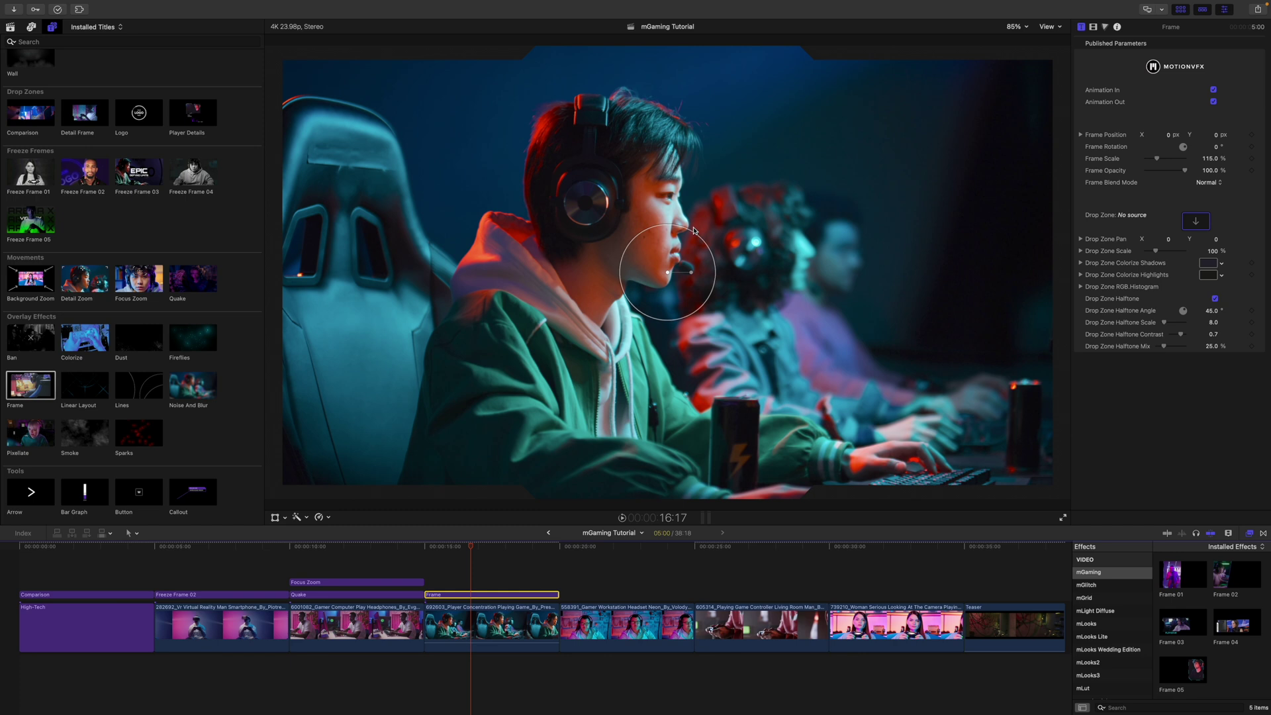
drag(694, 230, 610, 260)
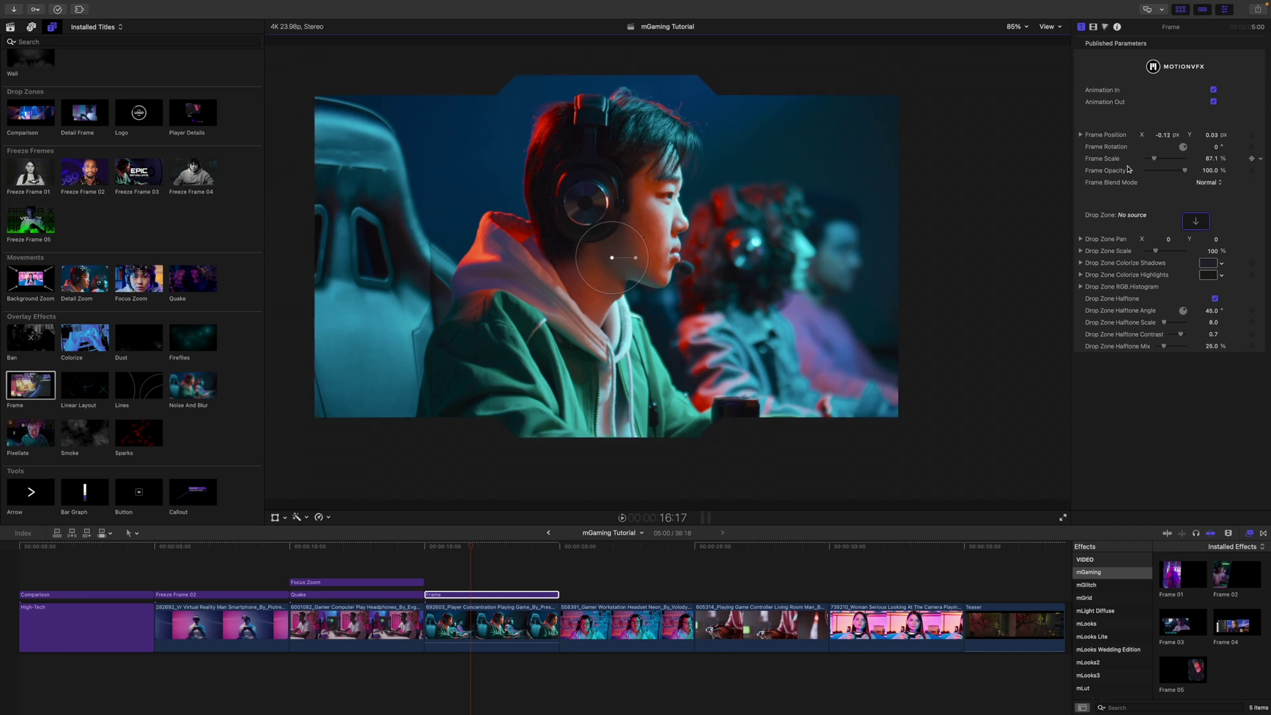
Fill the Frame's drop zone with the 605314 controller clip at 104% scale.
click(1195, 222)
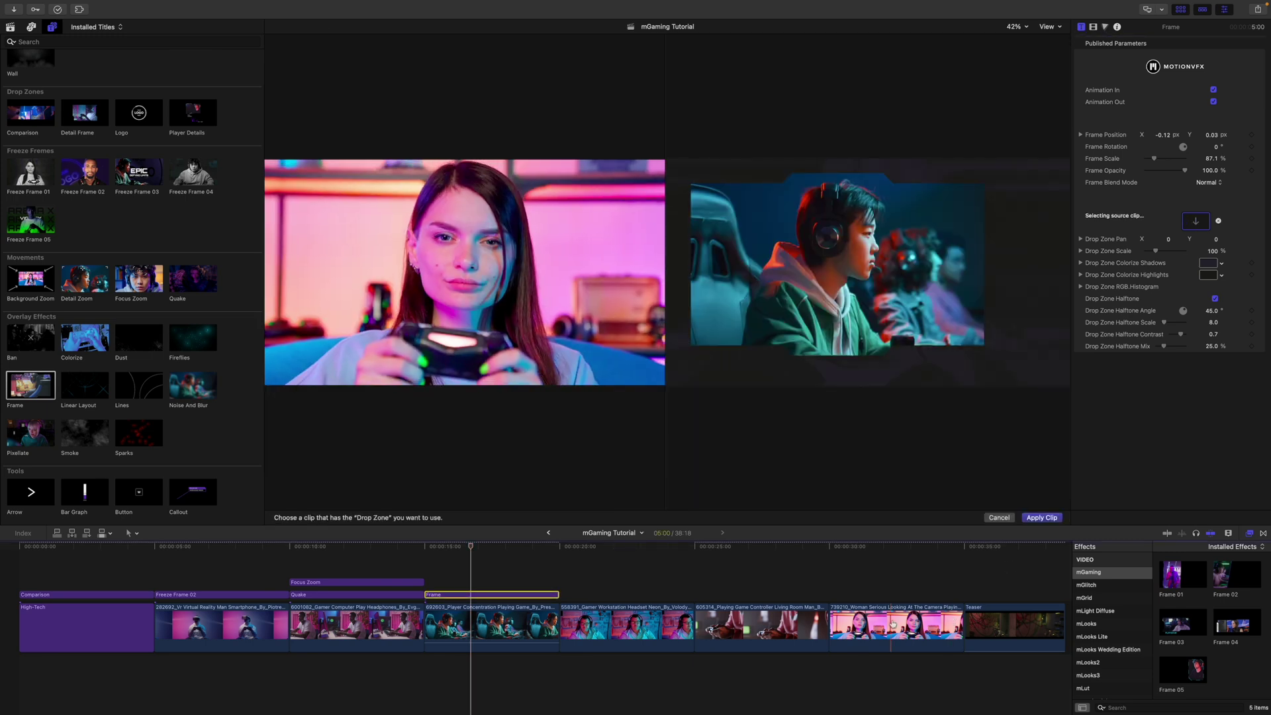
click(636, 631)
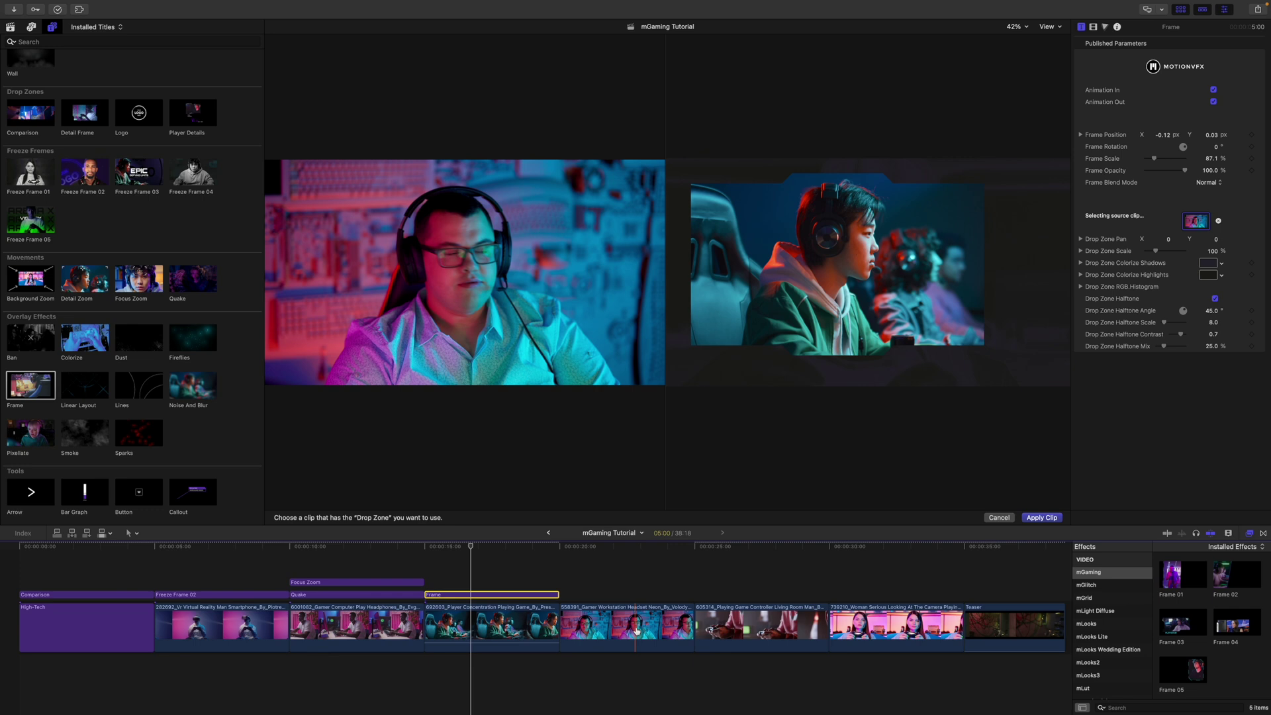
click(762, 625)
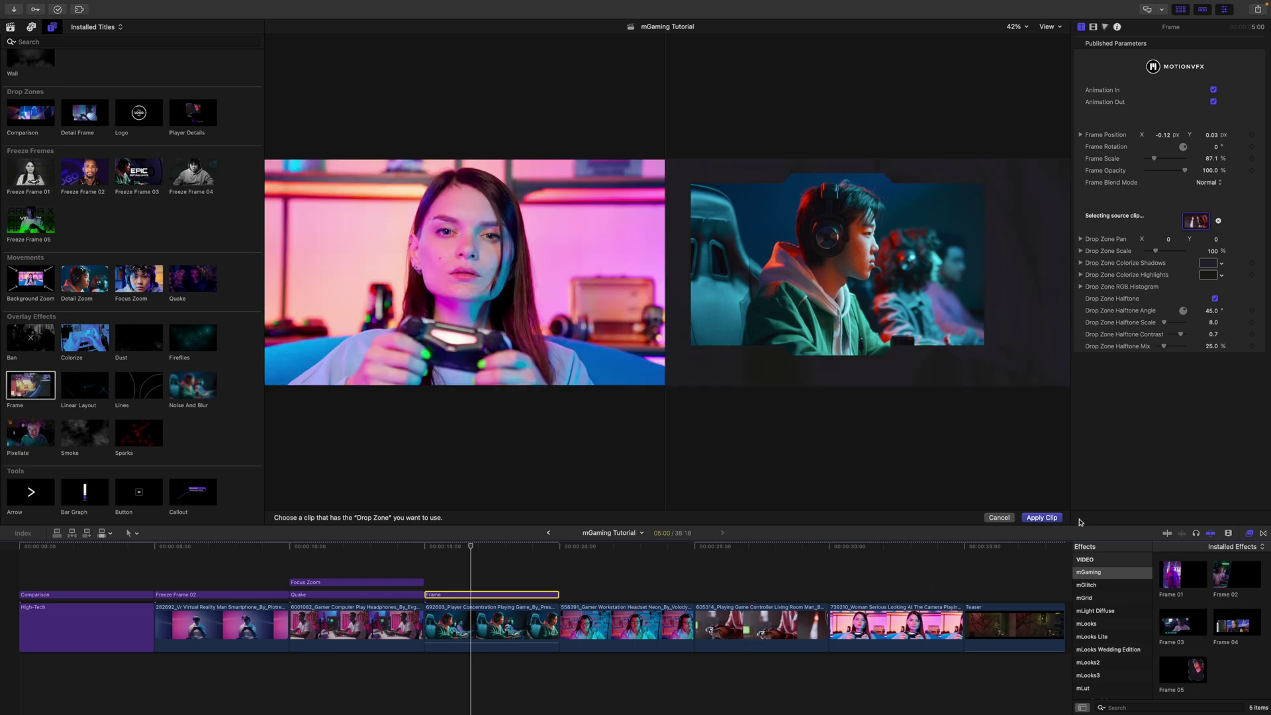
click(1056, 518)
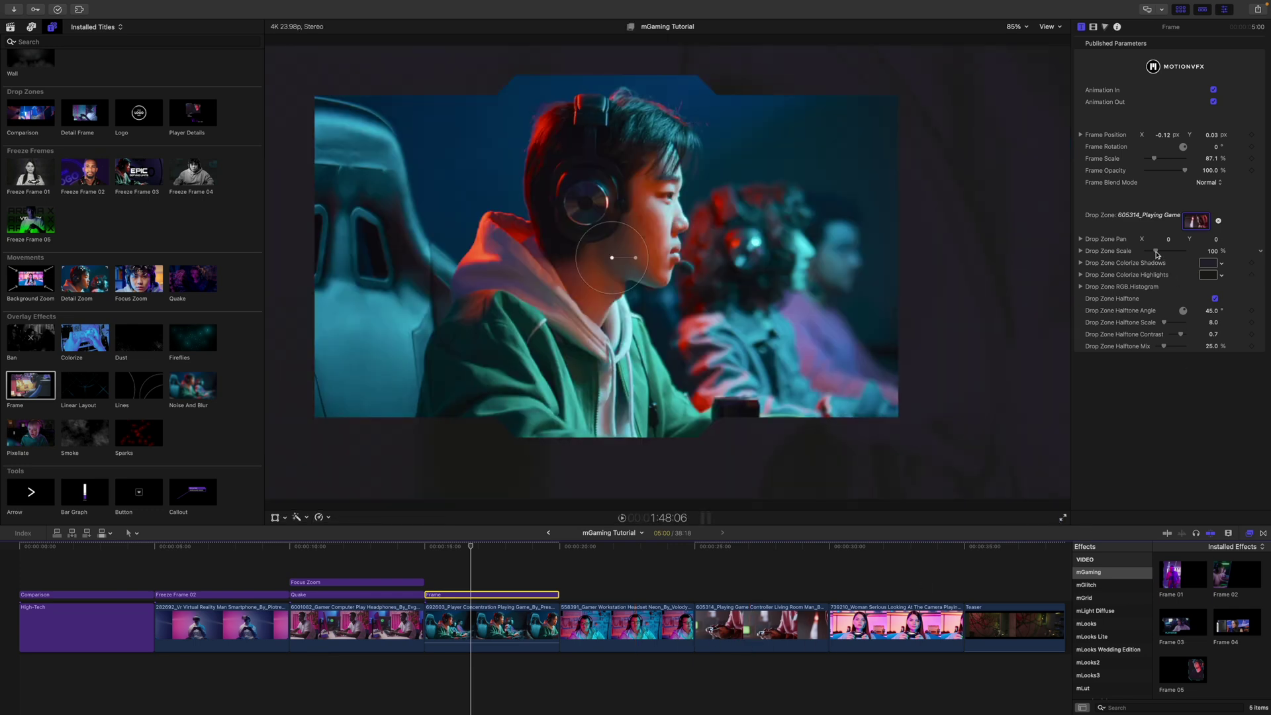
drag(1160, 253, 1156, 256)
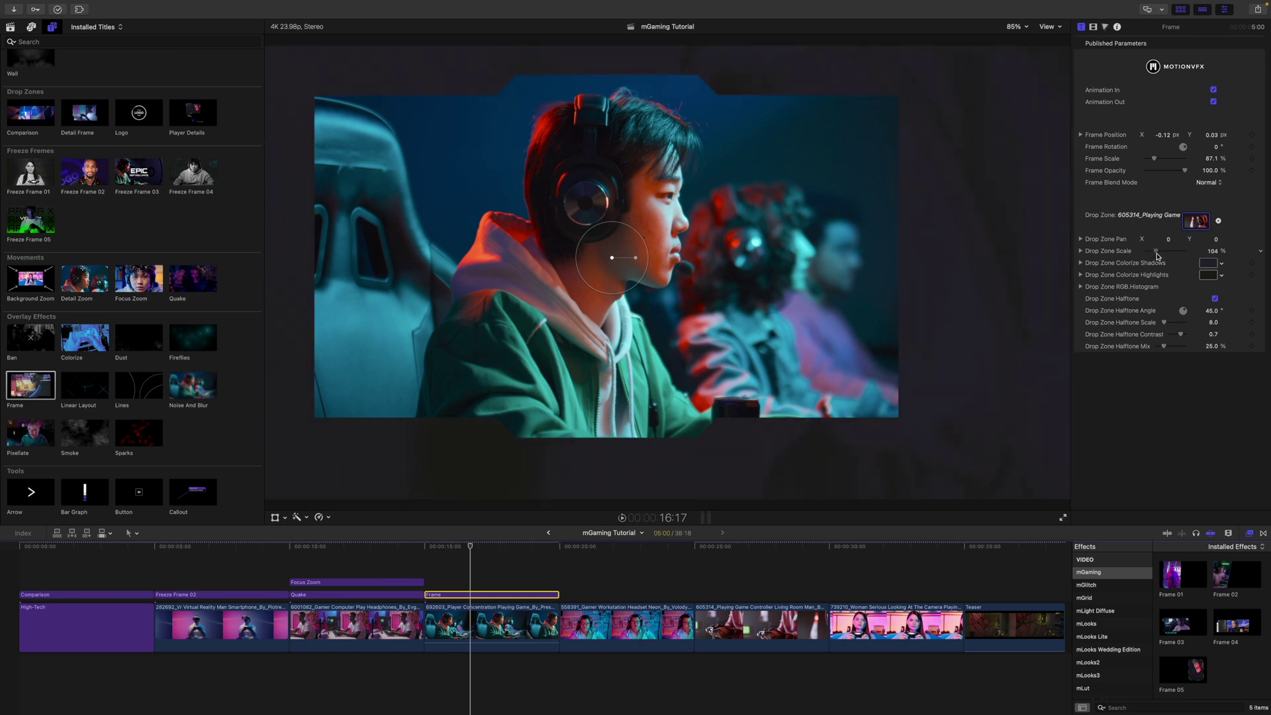
Replay the framed section, then add the Callout title above the Frame clip.
click(431, 548)
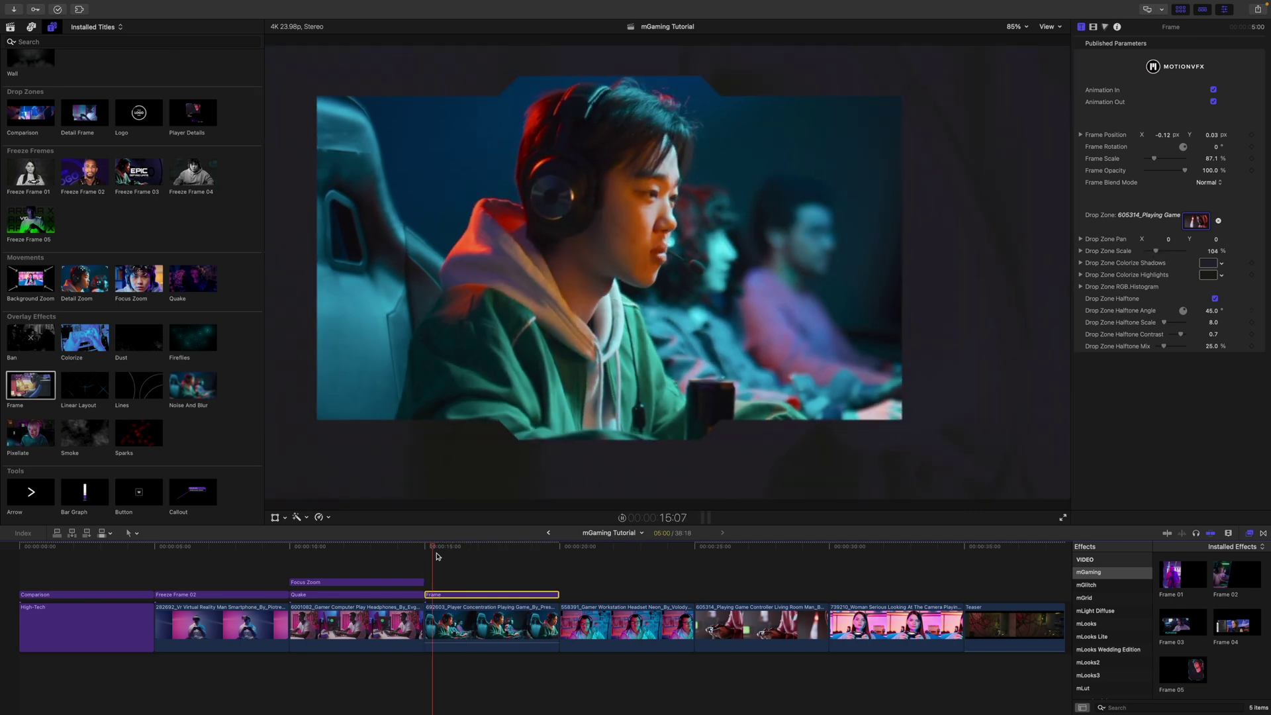
key(space)
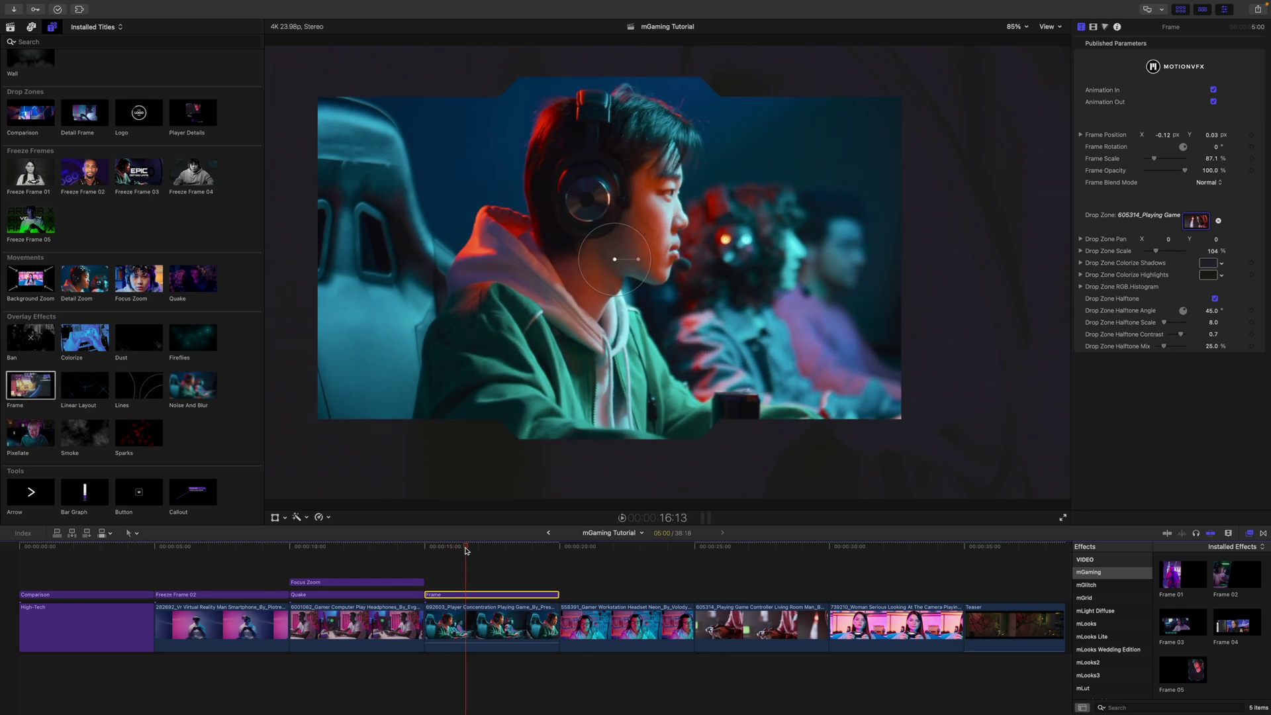
click(435, 548)
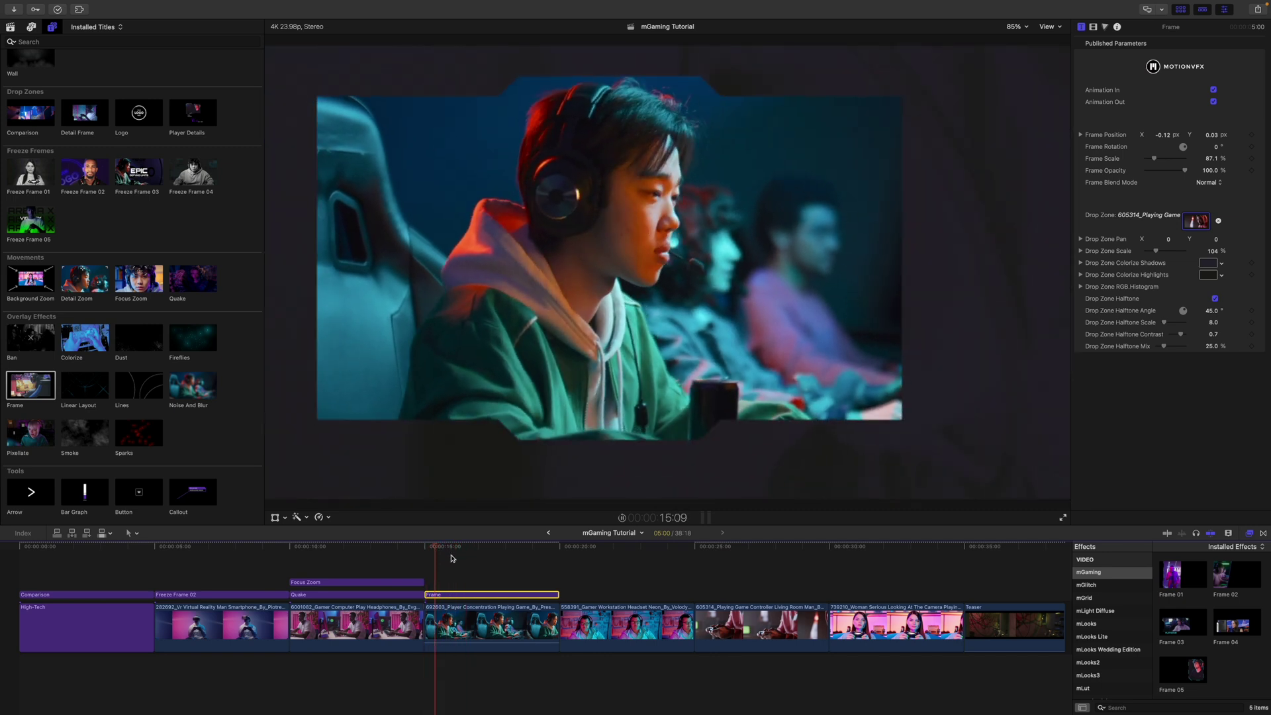
key(space)
key(space)
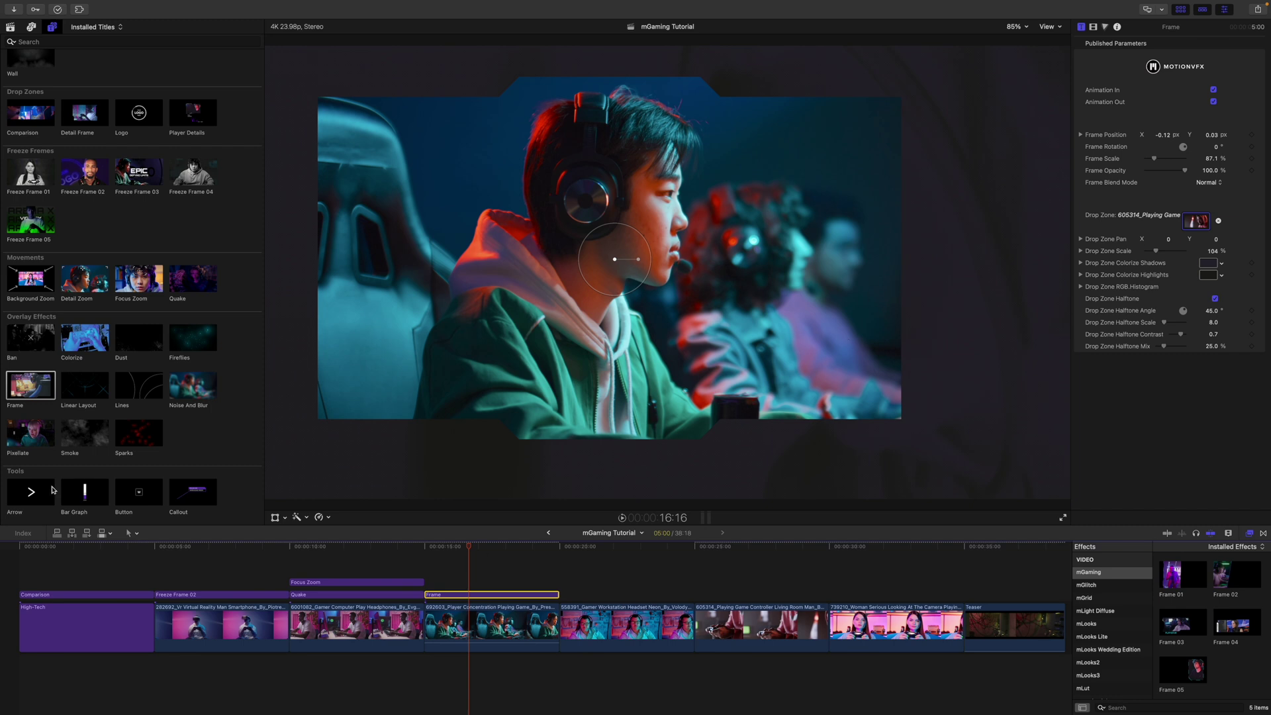
scroll(216, 453, down, 2)
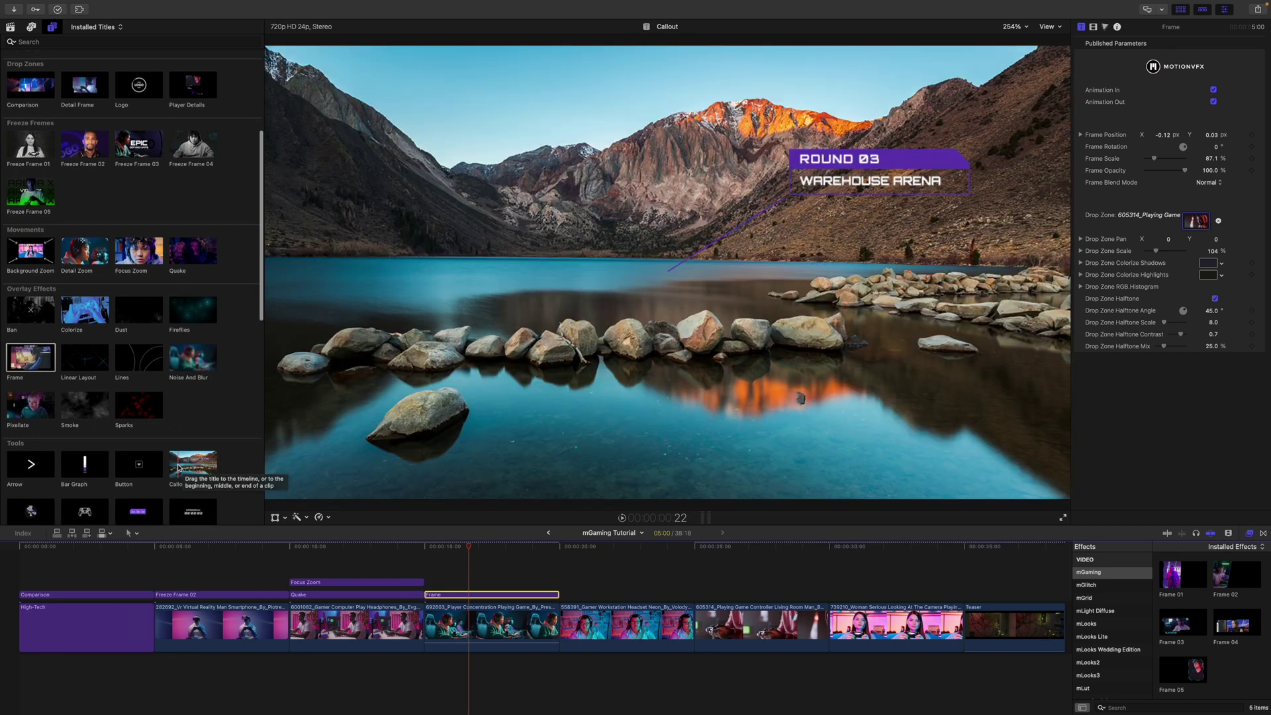
drag(182, 467, 431, 582)
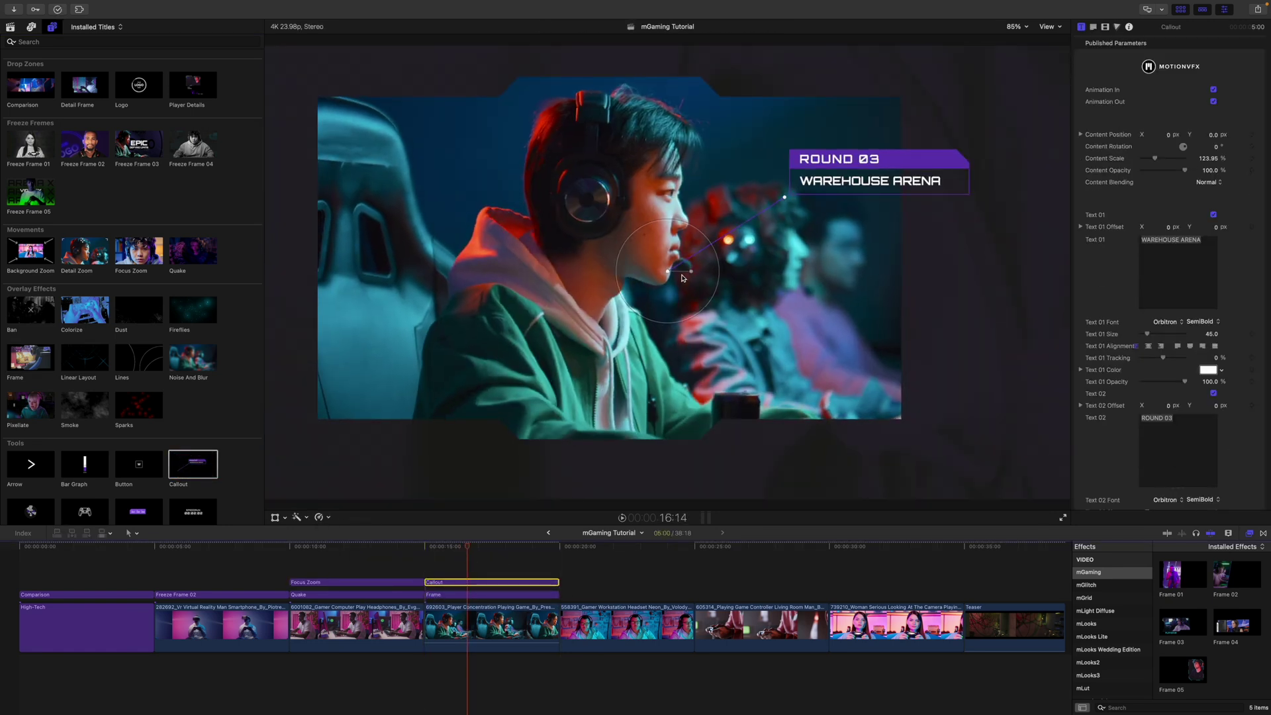
Move the ROUND 03 / WAREHOUSE ARENA callout to about X -0.06, Y -0.15 and replay it.
drag(777, 202, 824, 198)
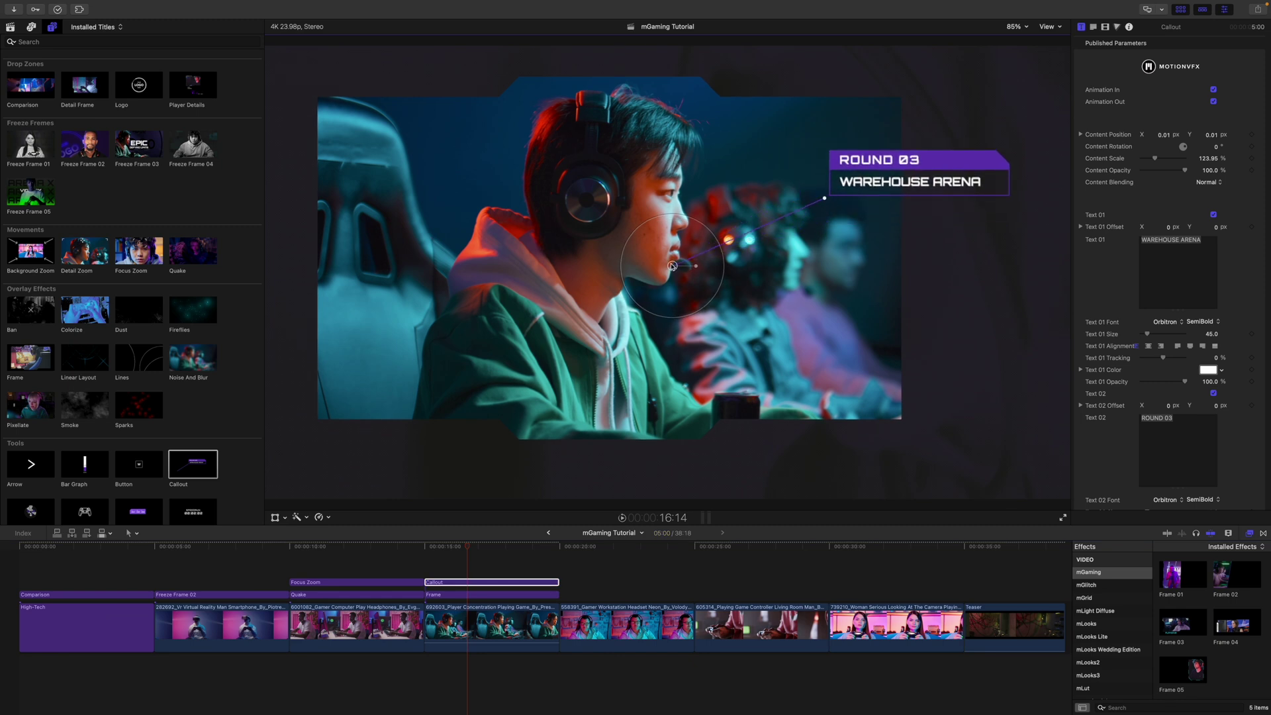
drag(672, 266, 638, 339)
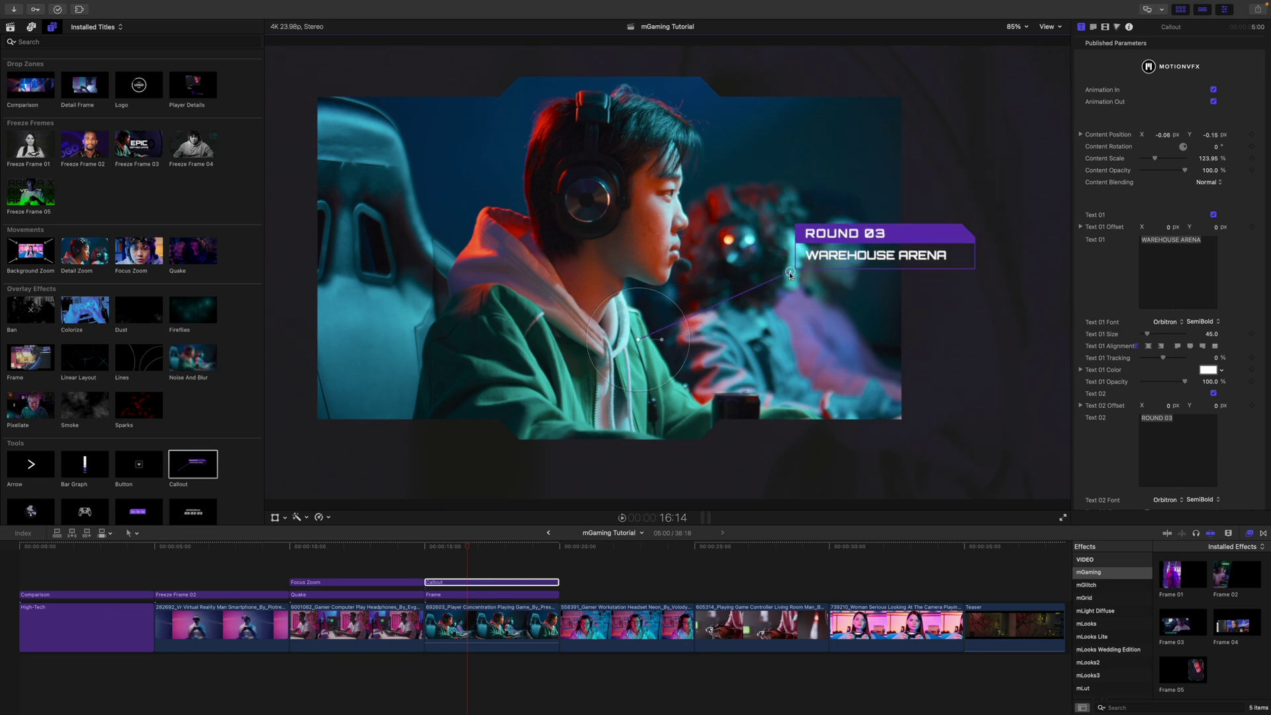
click(427, 546)
key(space)
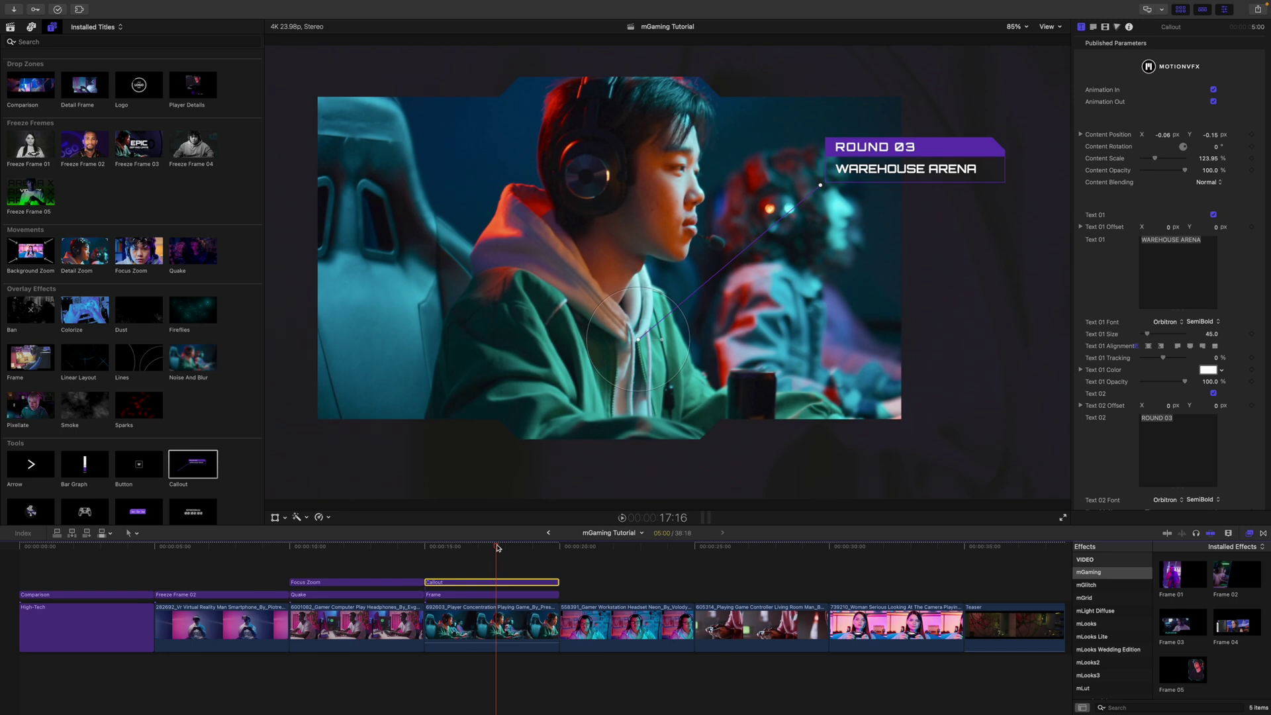
drag(498, 547, 564, 555)
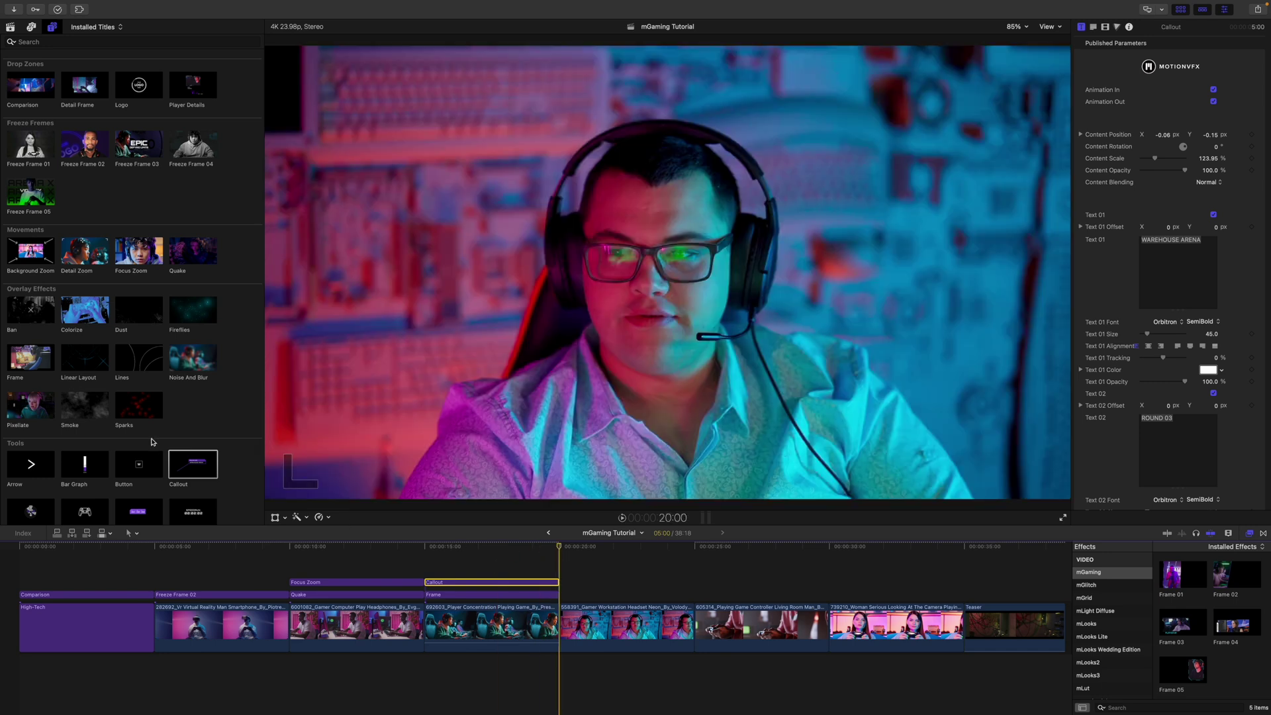
scroll(139, 416, down, 1)
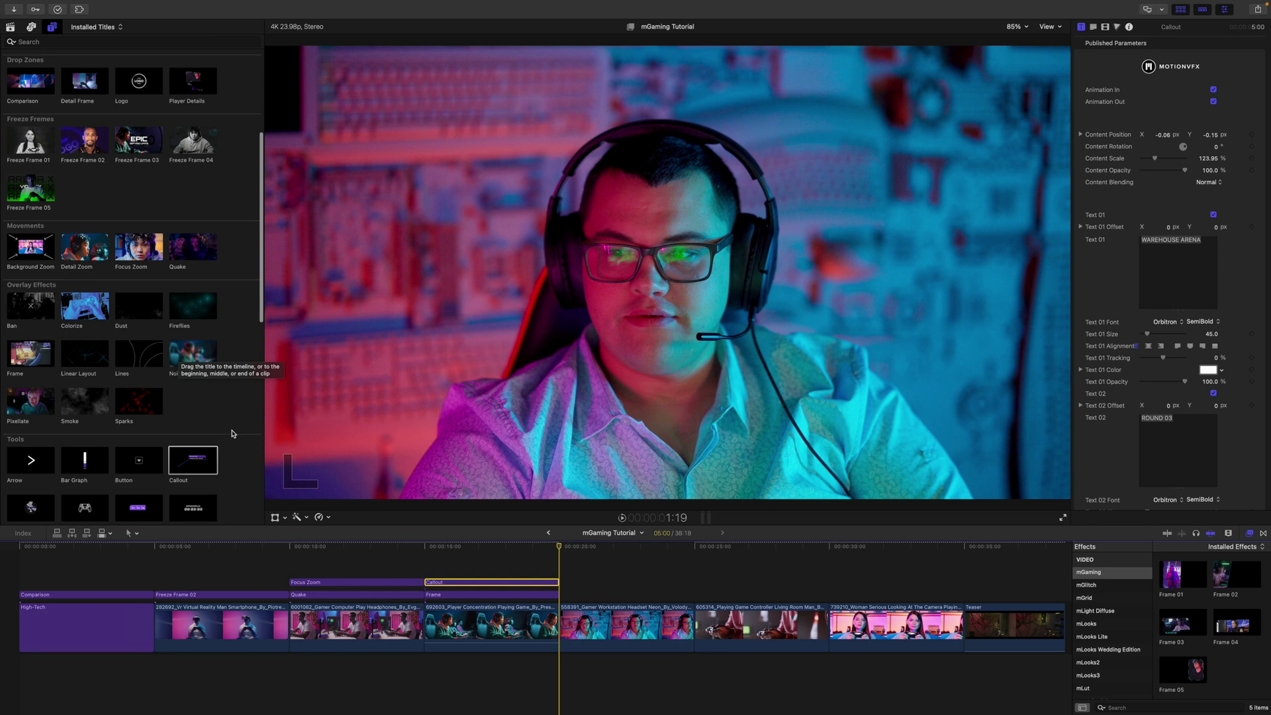
scroll(231, 434, down, 3)
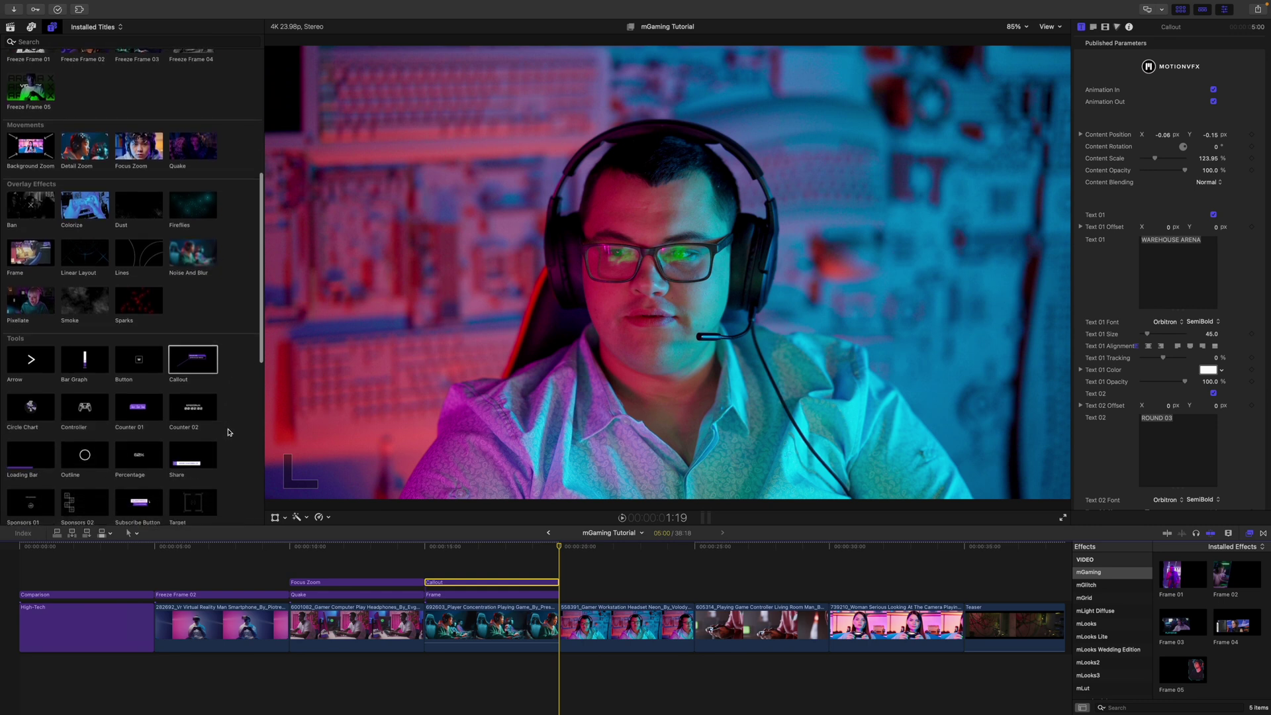
scroll(228, 432, down, 4)
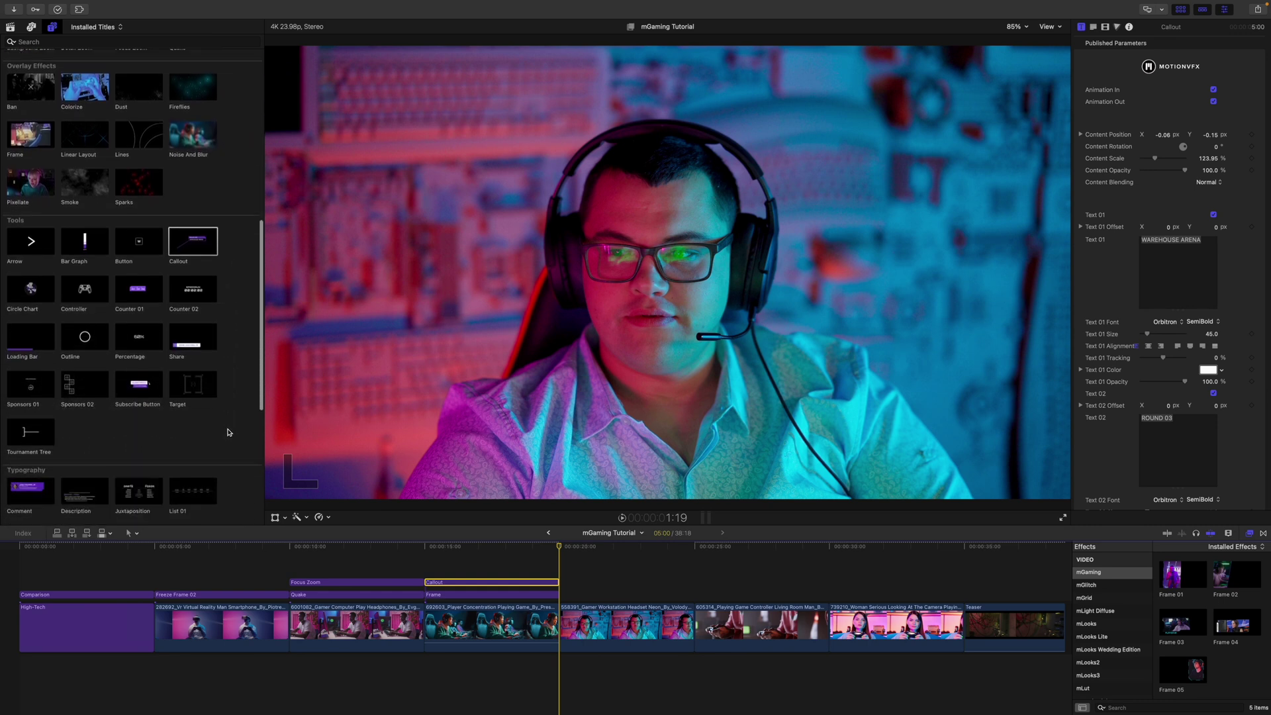
scroll(228, 432, down, 2)
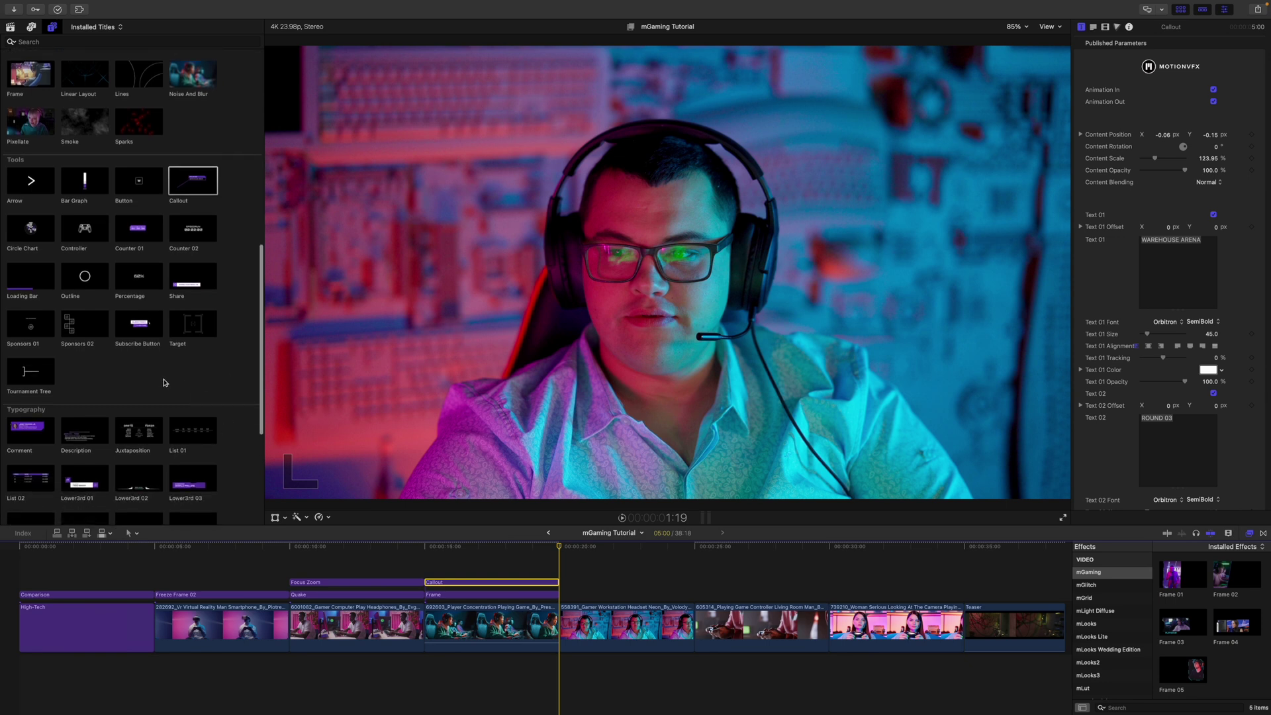
Add the Controller game-pad title above the headset gamer clip at X 0.54, Y 0.1.
click(76, 228)
drag(76, 228, 562, 595)
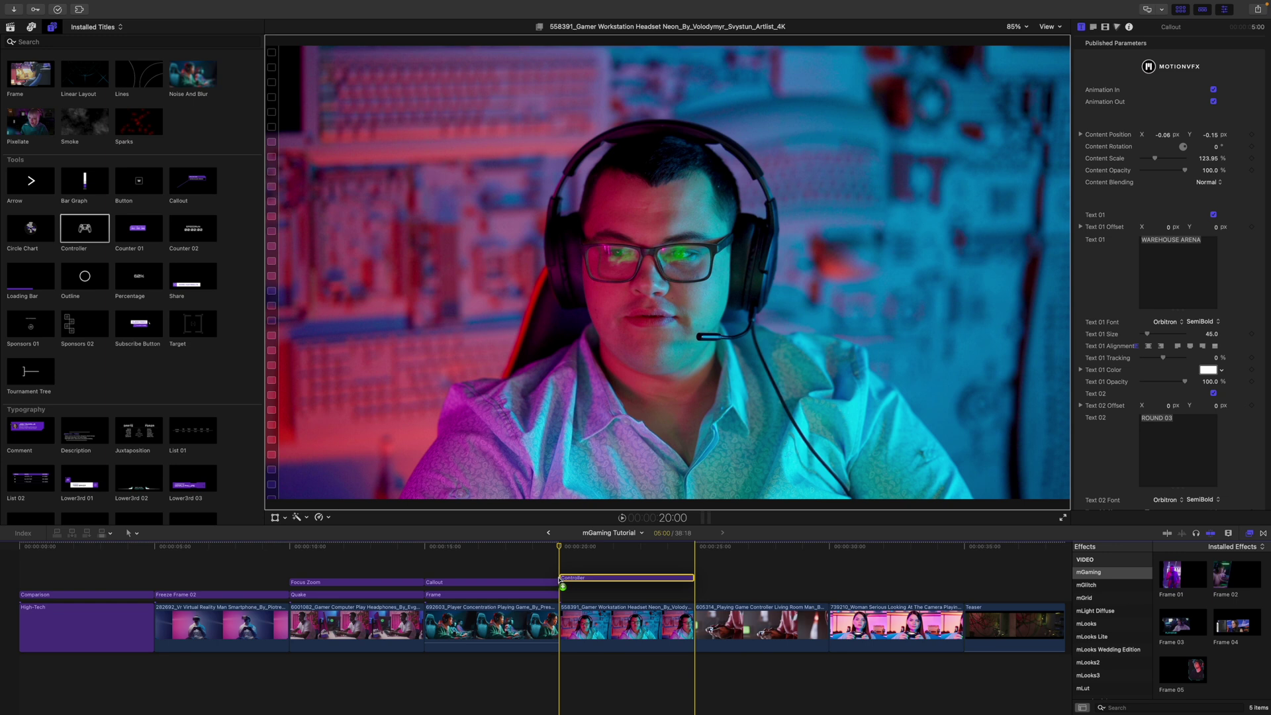
click(606, 551)
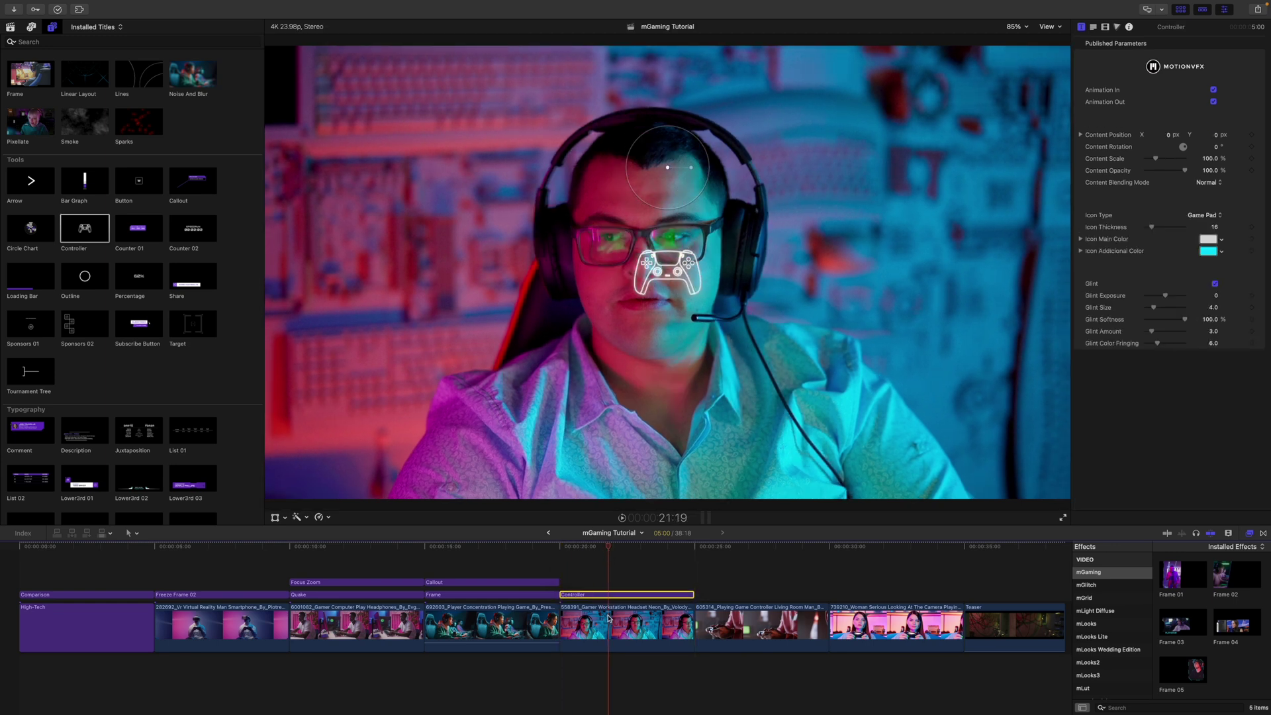
drag(667, 164, 915, 125)
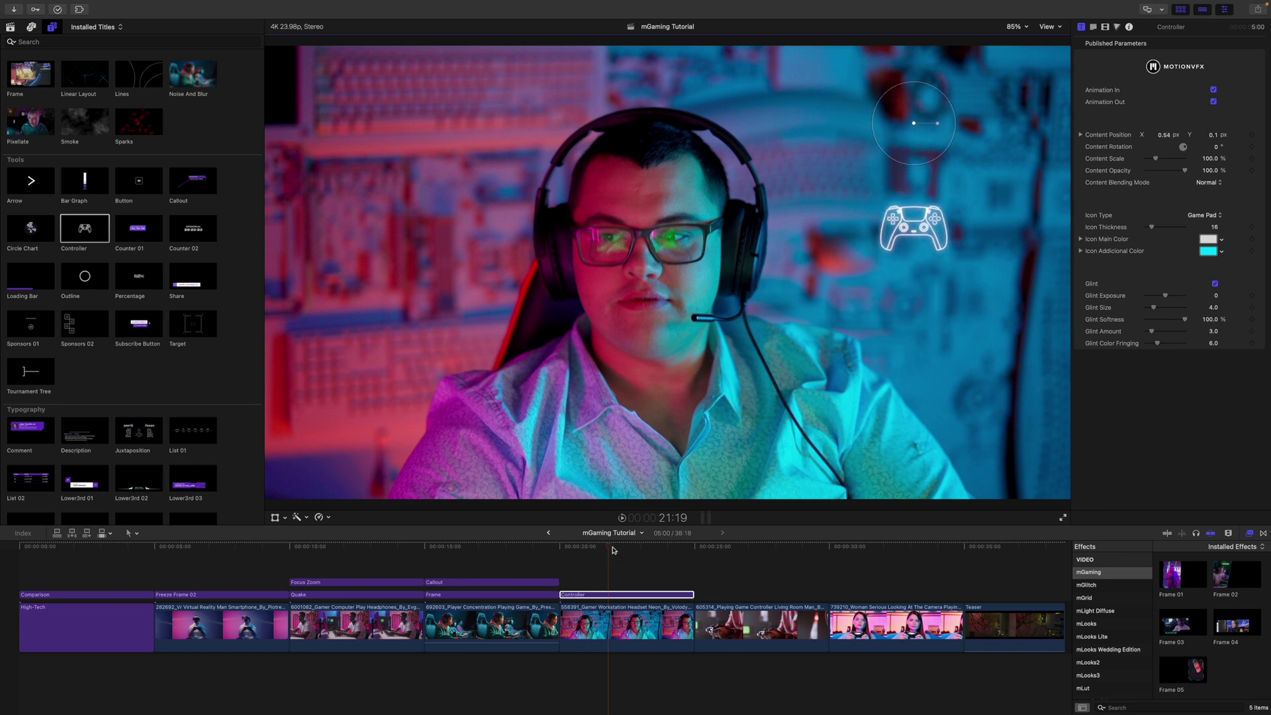
Add the Lower3rd 08 title above the Controller title.
scroll(234, 437, down, 5)
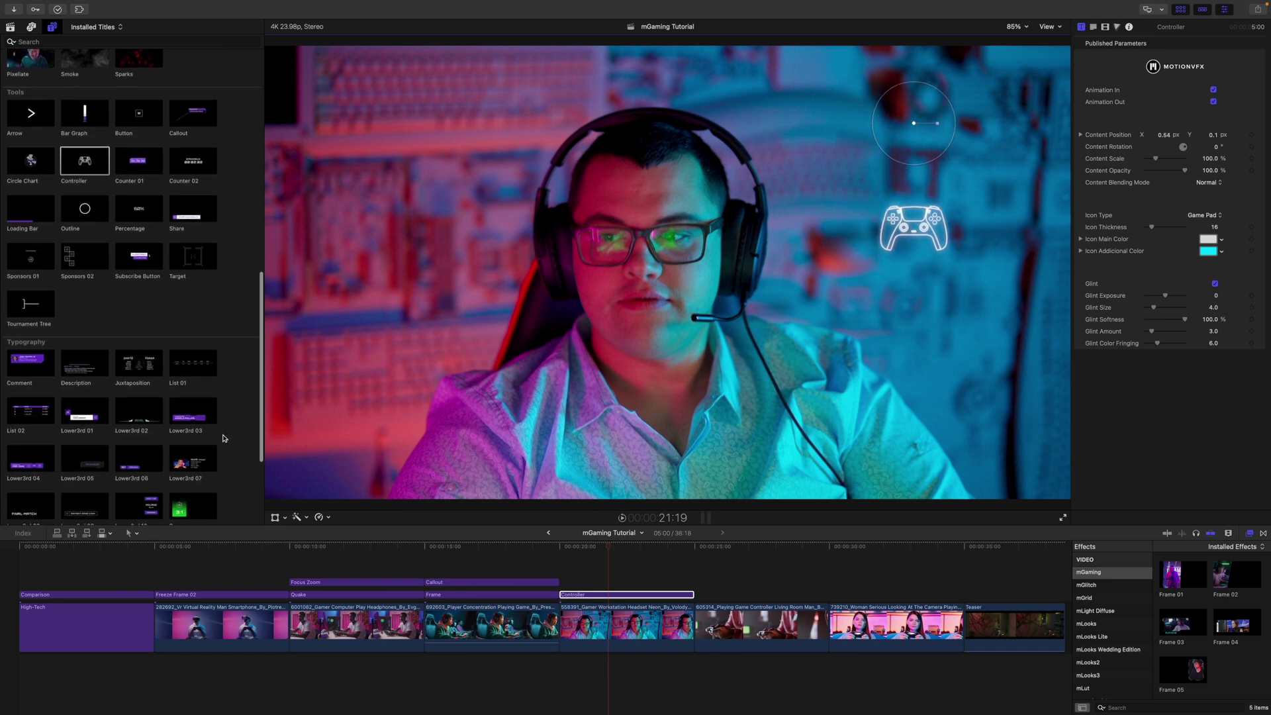
scroll(165, 457, down, 1)
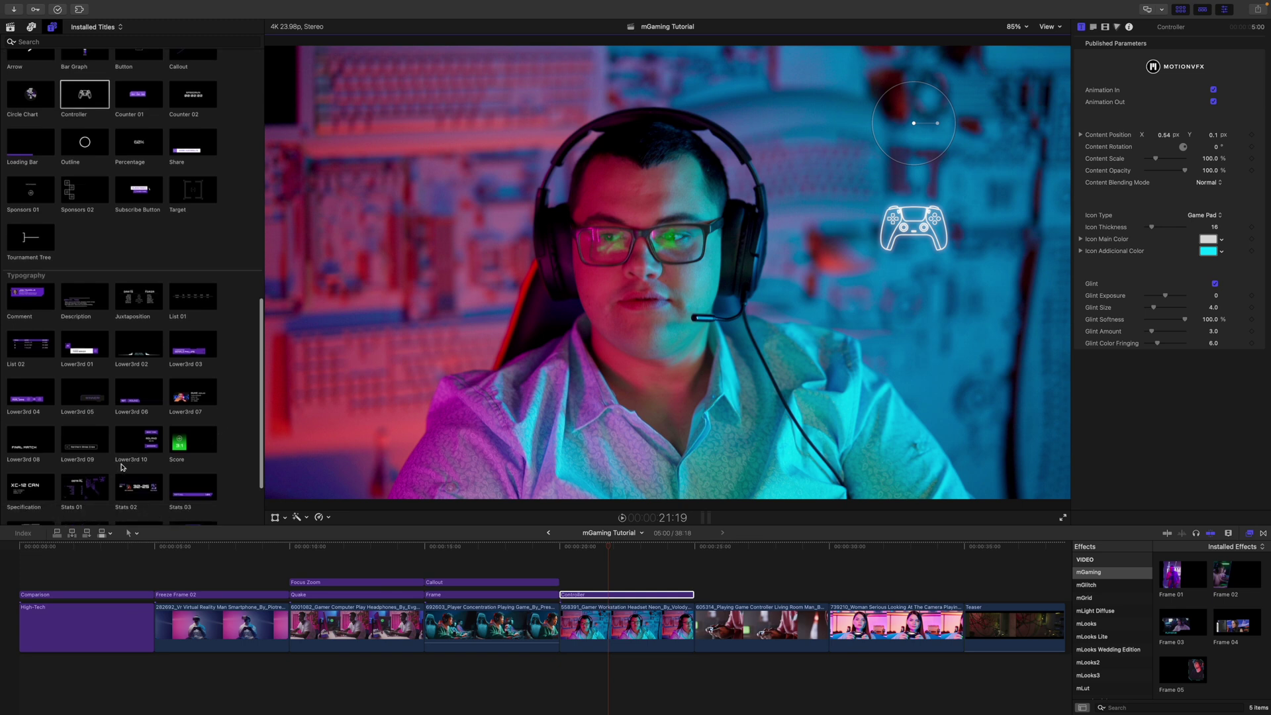
drag(30, 439, 563, 573)
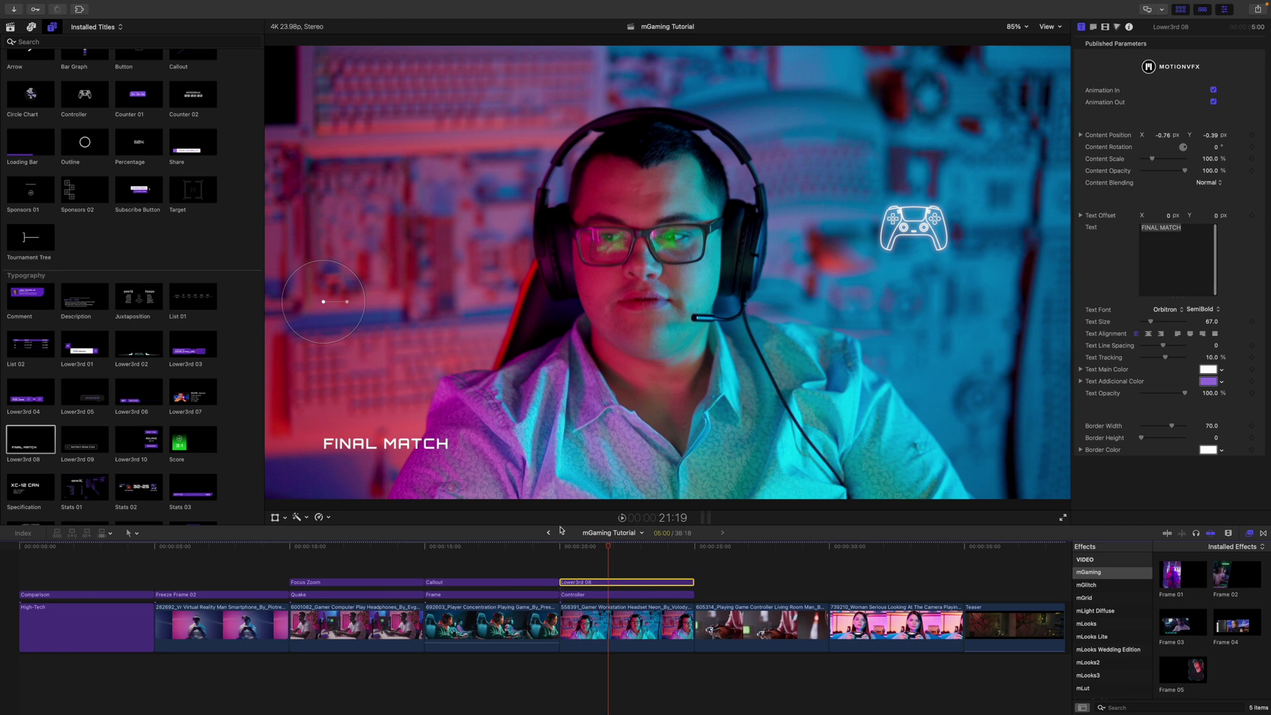
Move FINAL MATCH under the controller icon and trim the title to start later.
drag(337, 303, 850, 142)
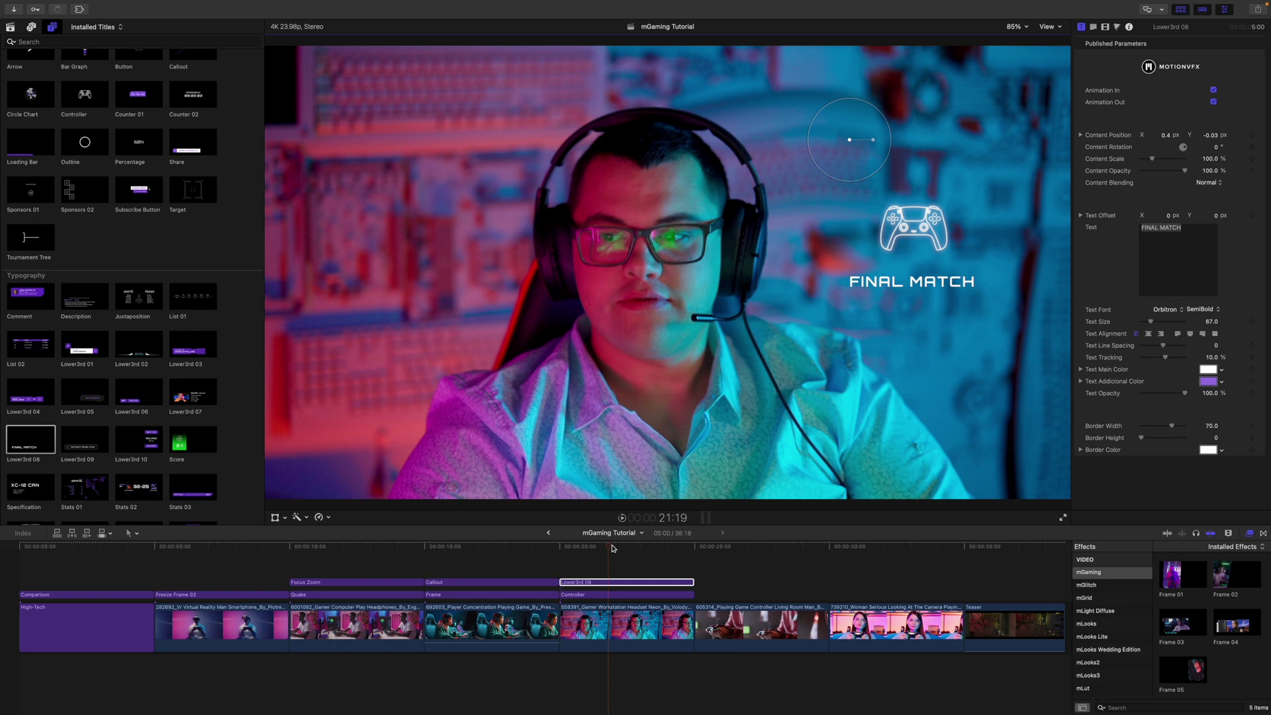
click(578, 554)
key(space)
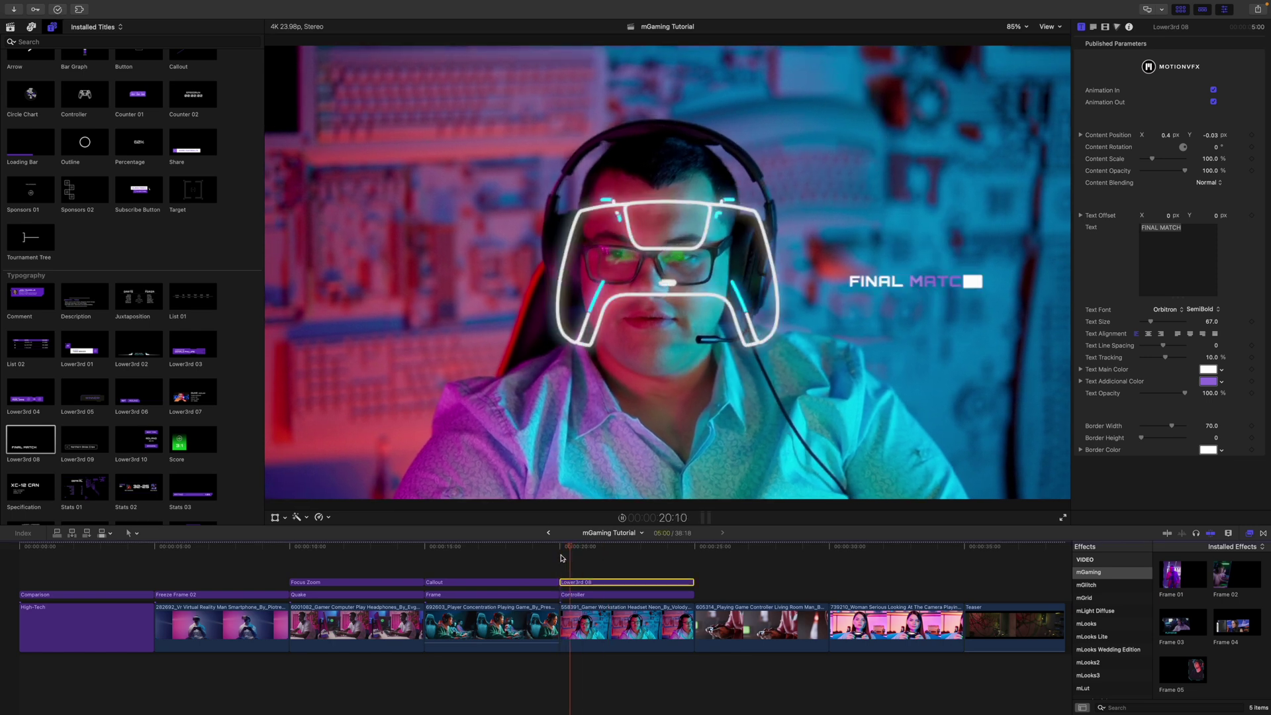
key(space)
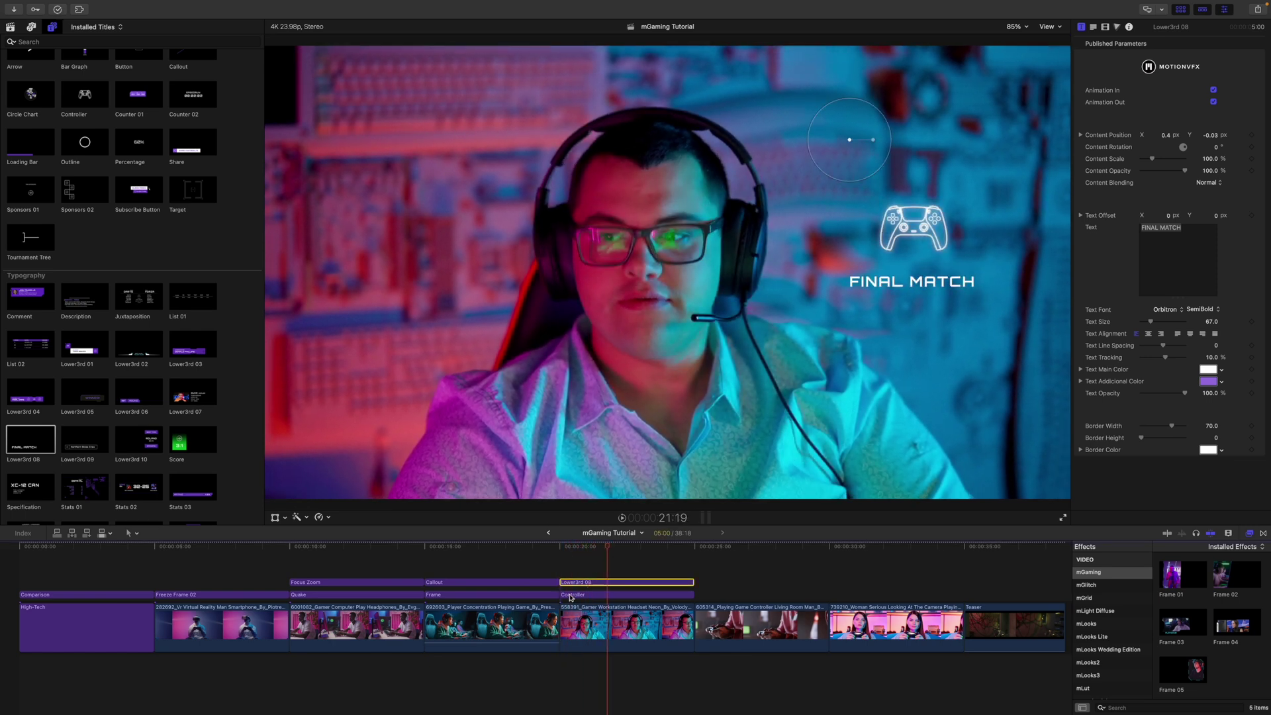
drag(563, 582, 585, 583)
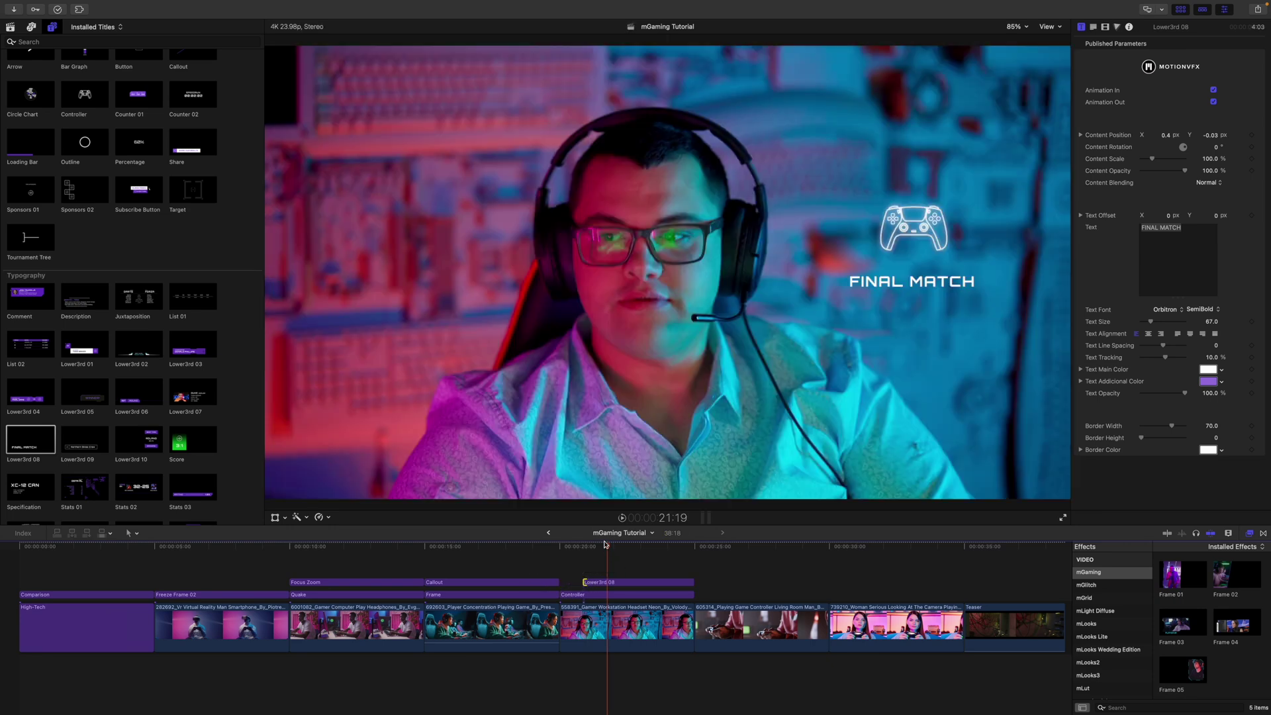
drag(604, 544, 560, 547)
key(space)
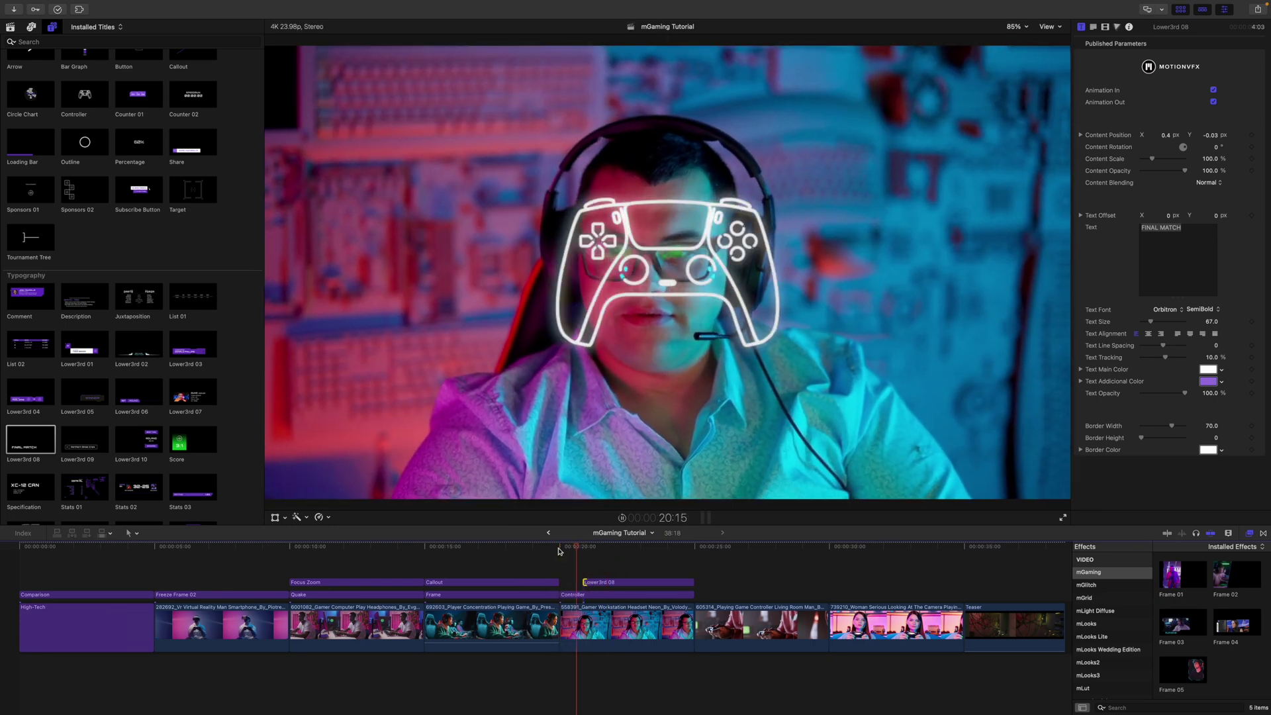
Nudge FINAL MATCH to X 0.41, Y -0.01 and replay the title animation.
click(615, 582)
drag(849, 140, 853, 129)
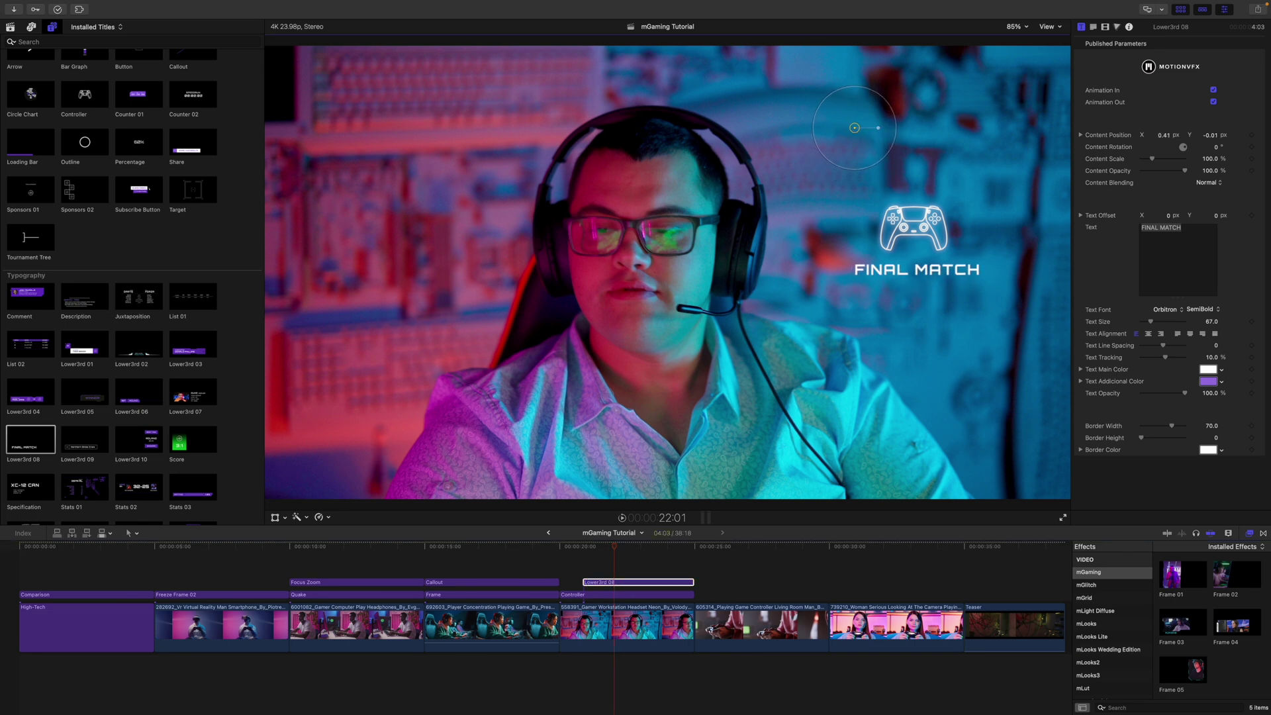
click(561, 548)
key(space)
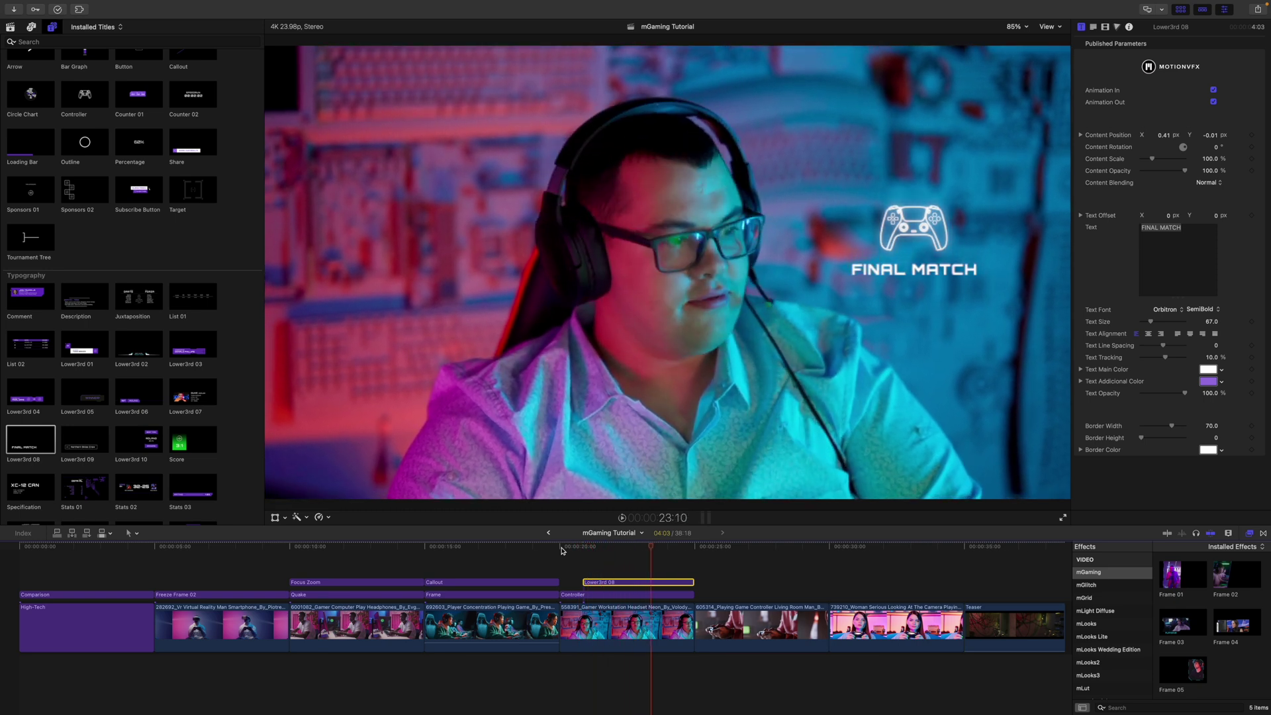
key(space)
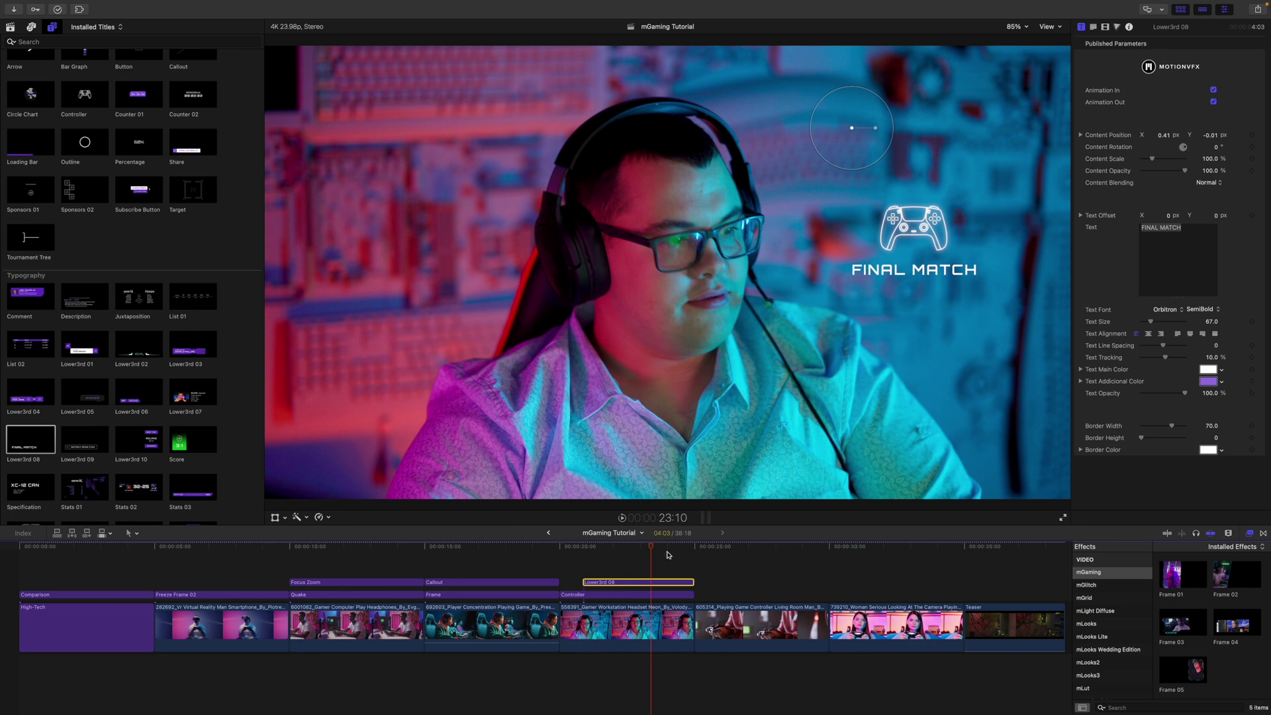
key(Down)
scroll(233, 443, down, 3)
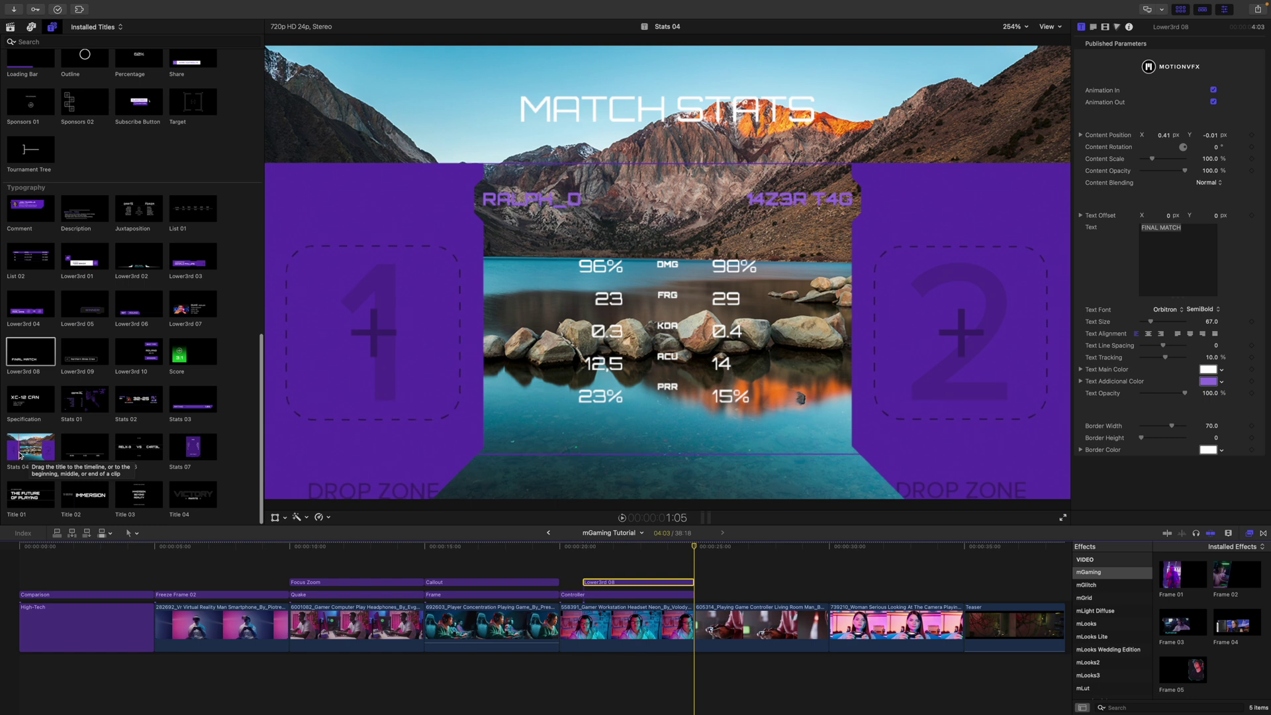
Add the Stats 04 MATCH STATS title at the playhead, then layer Background Zoom above it.
drag(25, 453, 691, 577)
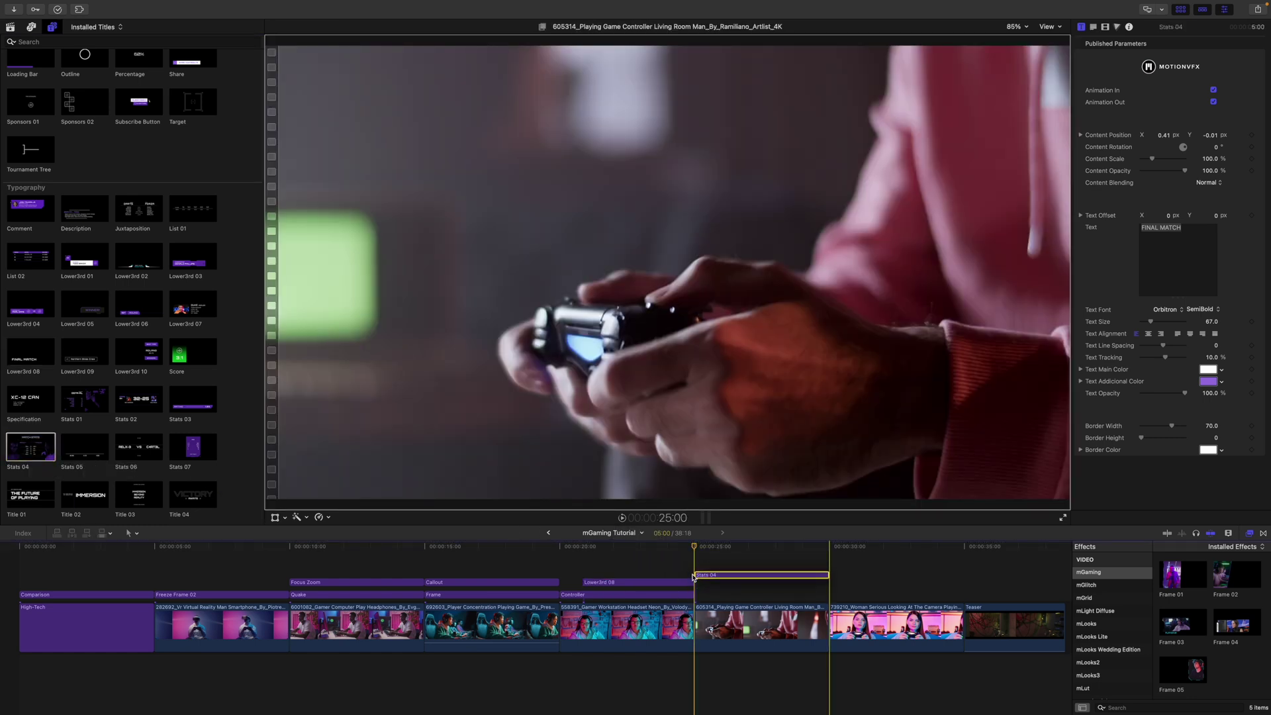
key(space)
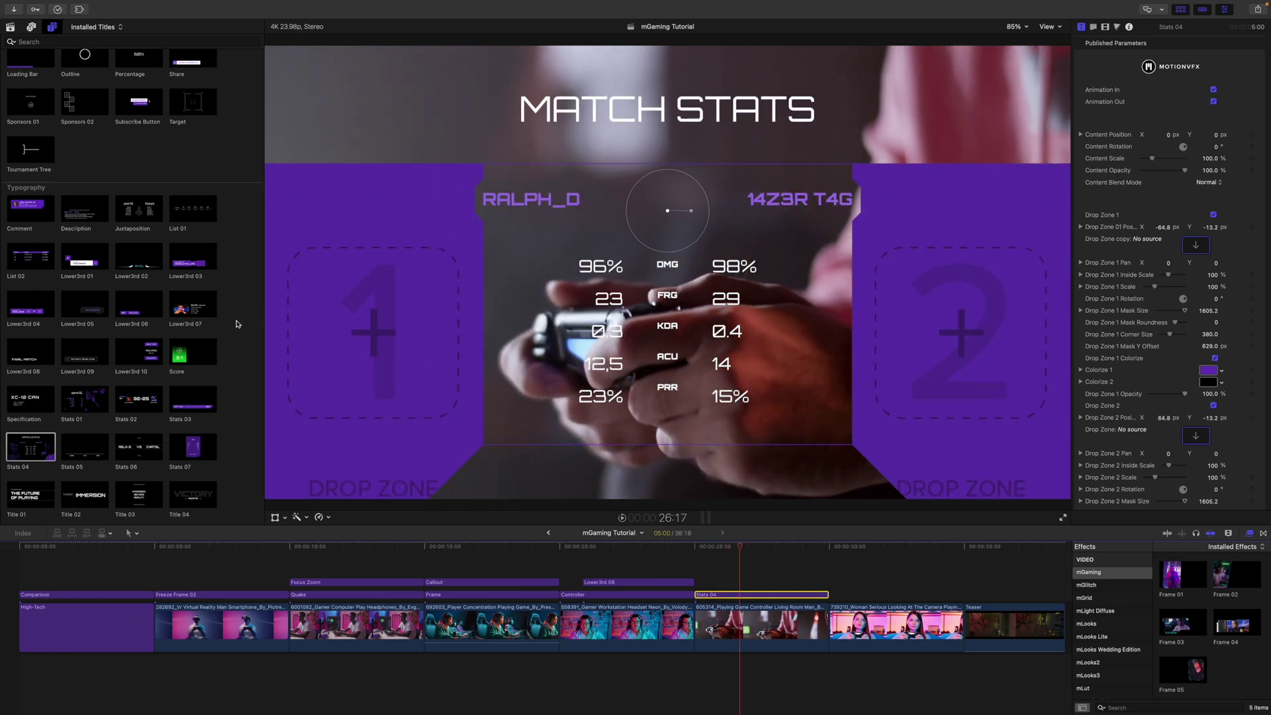
scroll(237, 325, up, 5)
scroll(233, 325, up, 6)
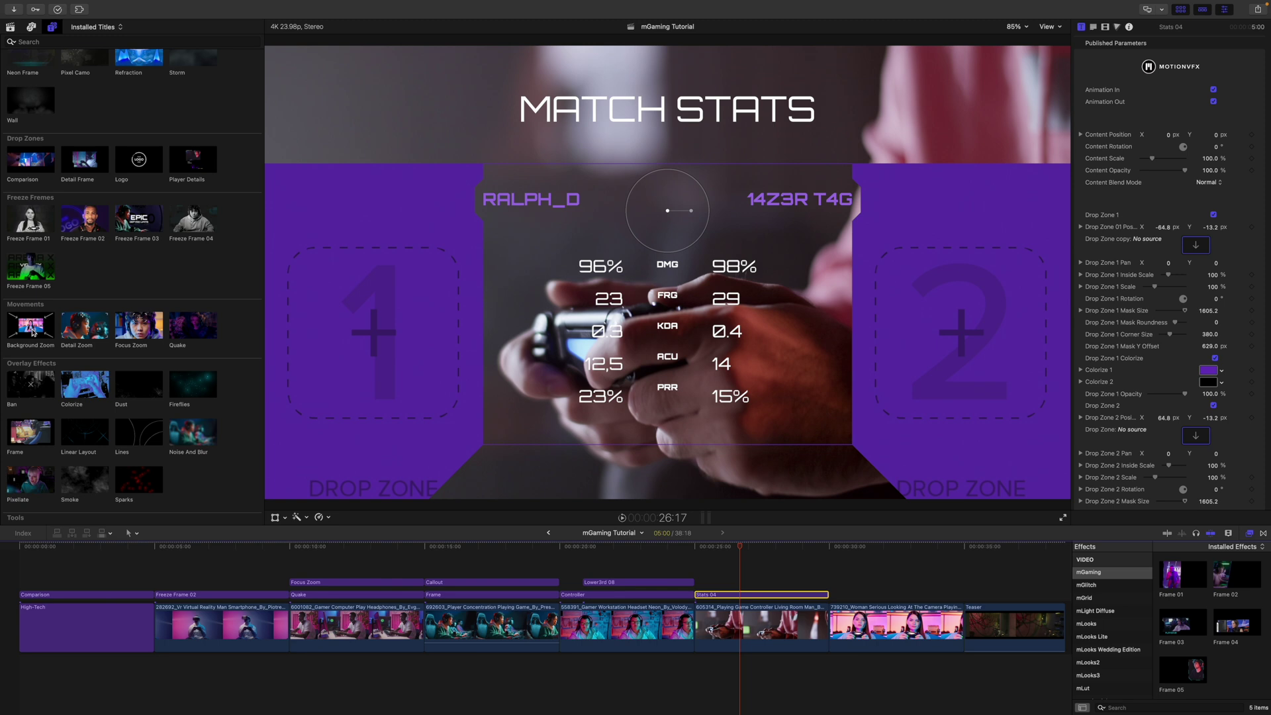
drag(32, 332, 736, 597)
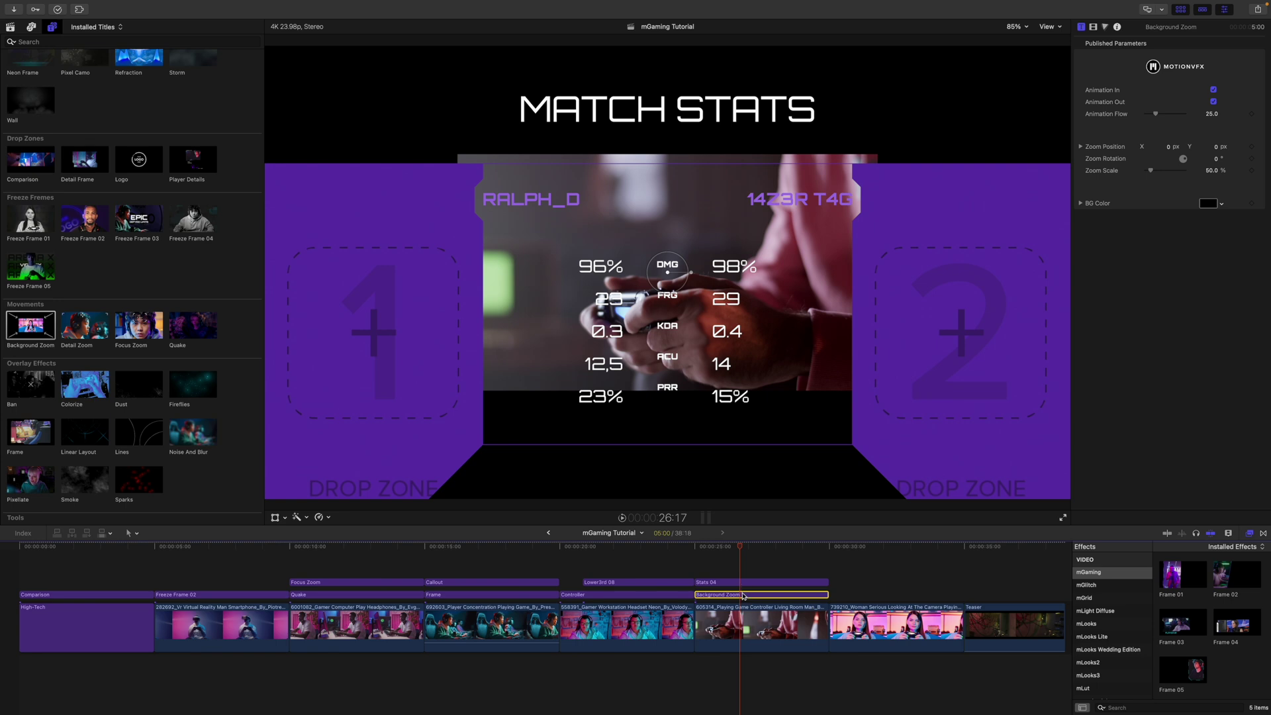
Shift the Background Zoom to 60.11% at X -0.2, Y -0.18 and replay MATCH STATS.
drag(668, 273, 595, 360)
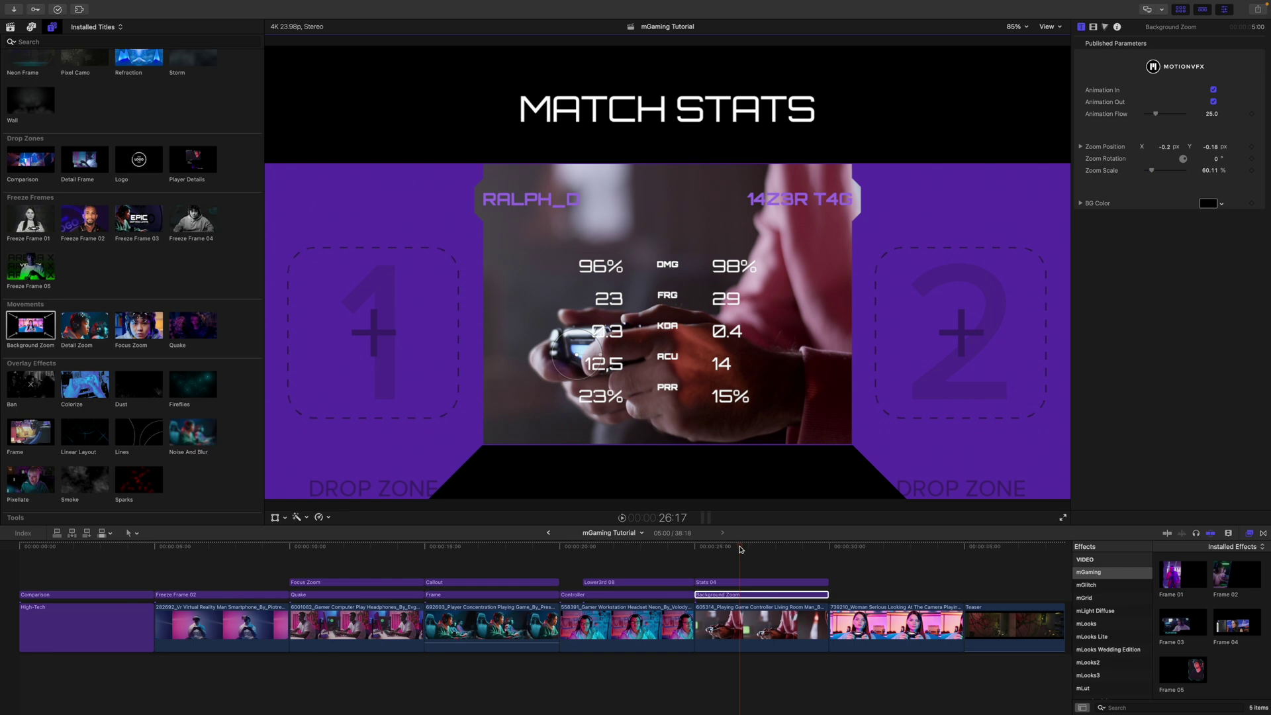
drag(740, 547, 687, 546)
key(space)
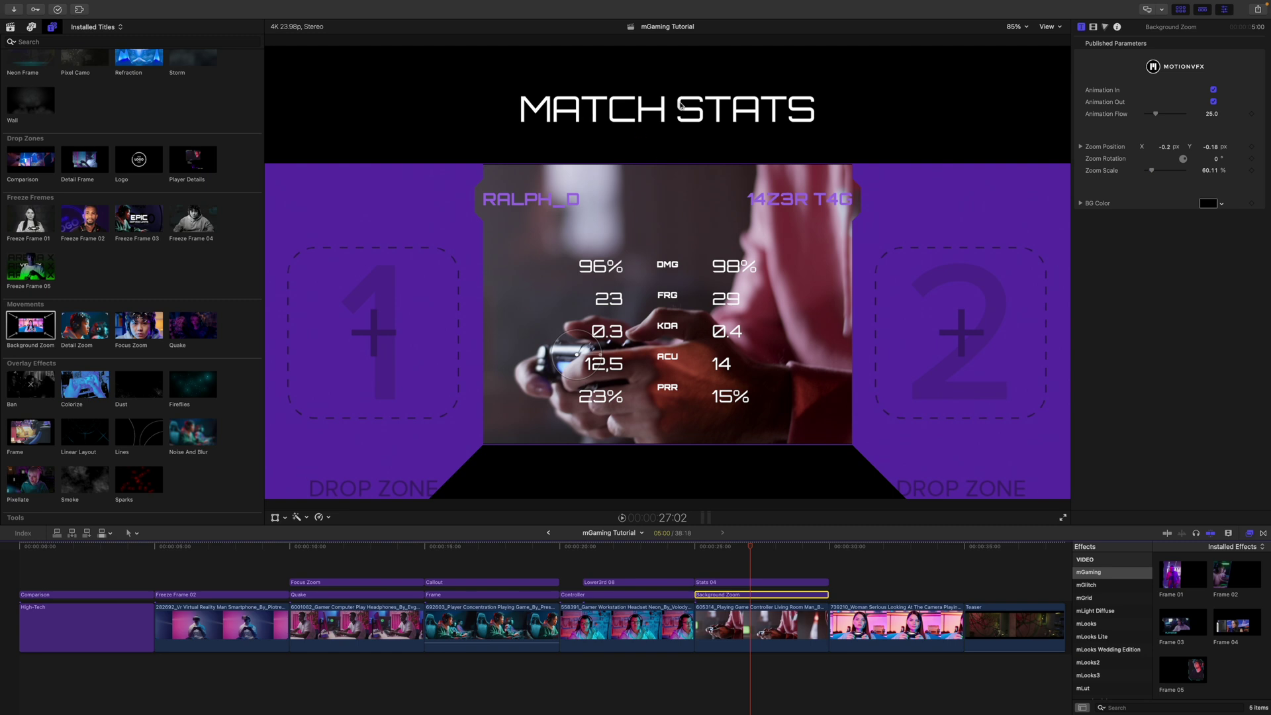
click(743, 583)
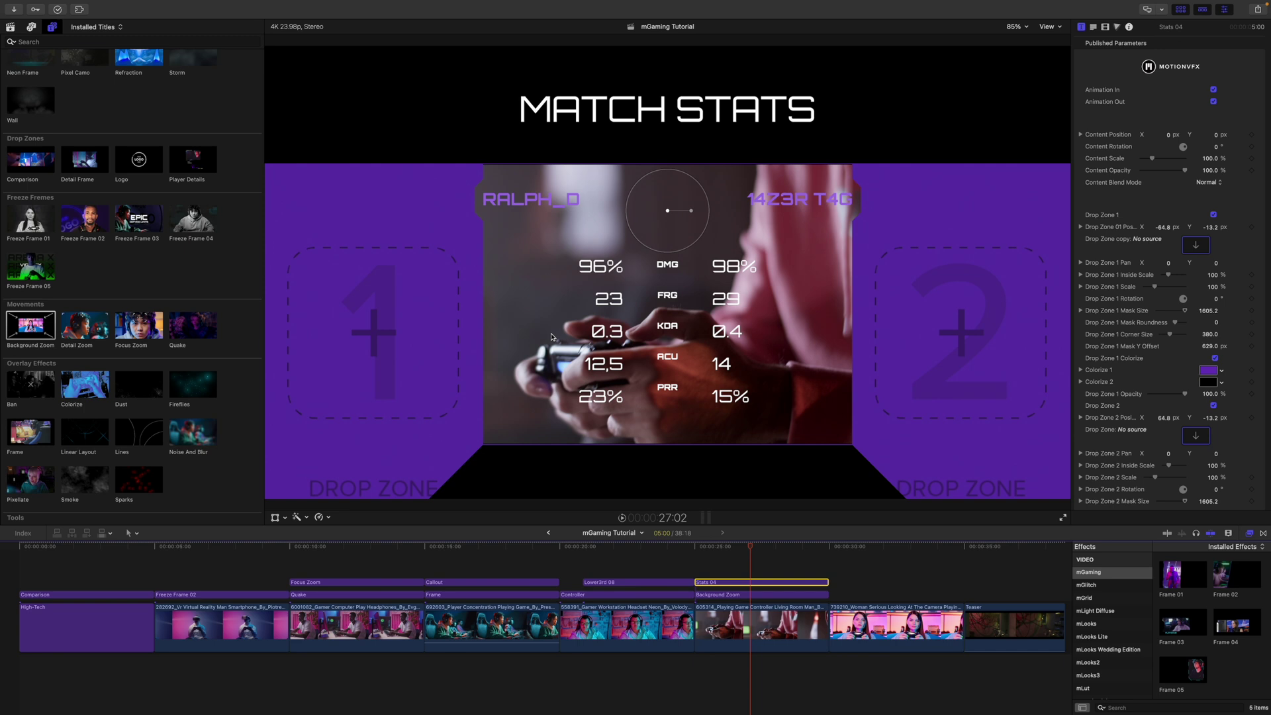
Try moving the MATCH STATS columns, then undo to keep the original layout.
drag(617, 324, 541, 324)
drag(750, 322, 812, 318)
mouse_move(698, 312)
mouse_down()
mouse_move(791, 159)
mouse_move(665, 311)
mouse_move(595, 312)
mouse_move(682, 316)
mouse_up()
key(super+z)
key(super+z)
key(super+z)
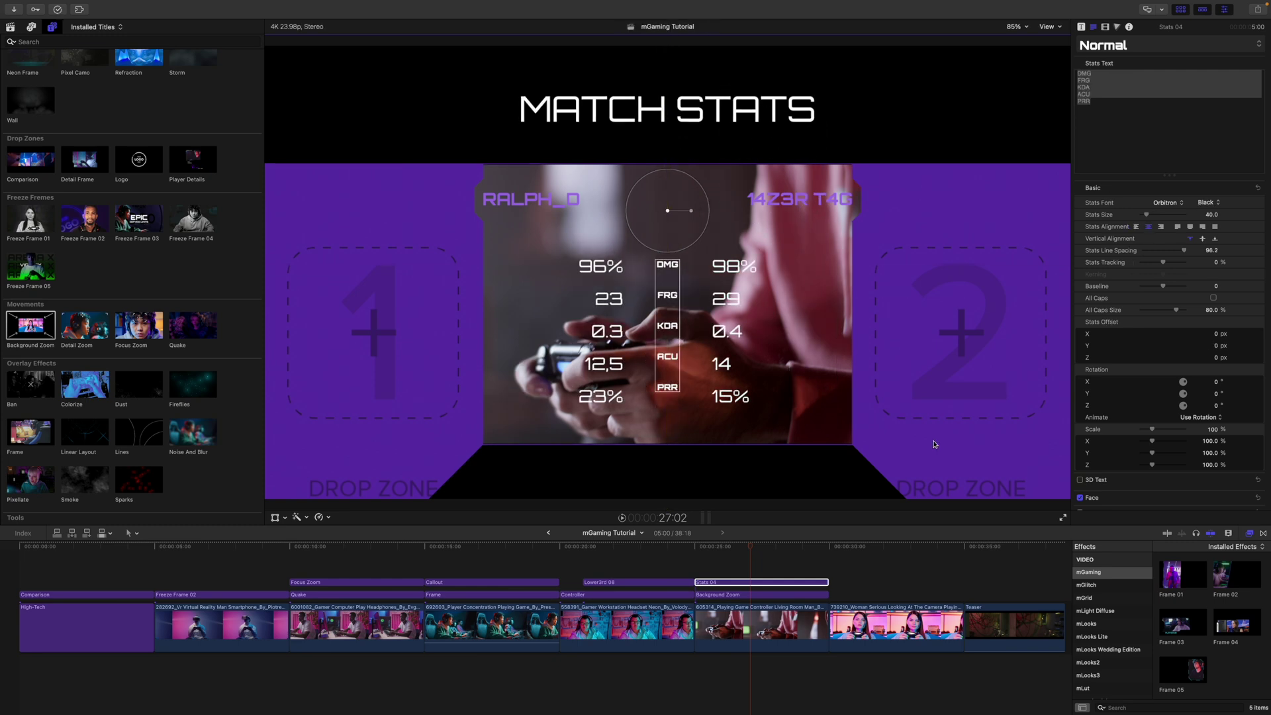
Move the playhead to the woman-with-controller clip at 30:00.
click(826, 547)
scroll(808, 554, right, 2)
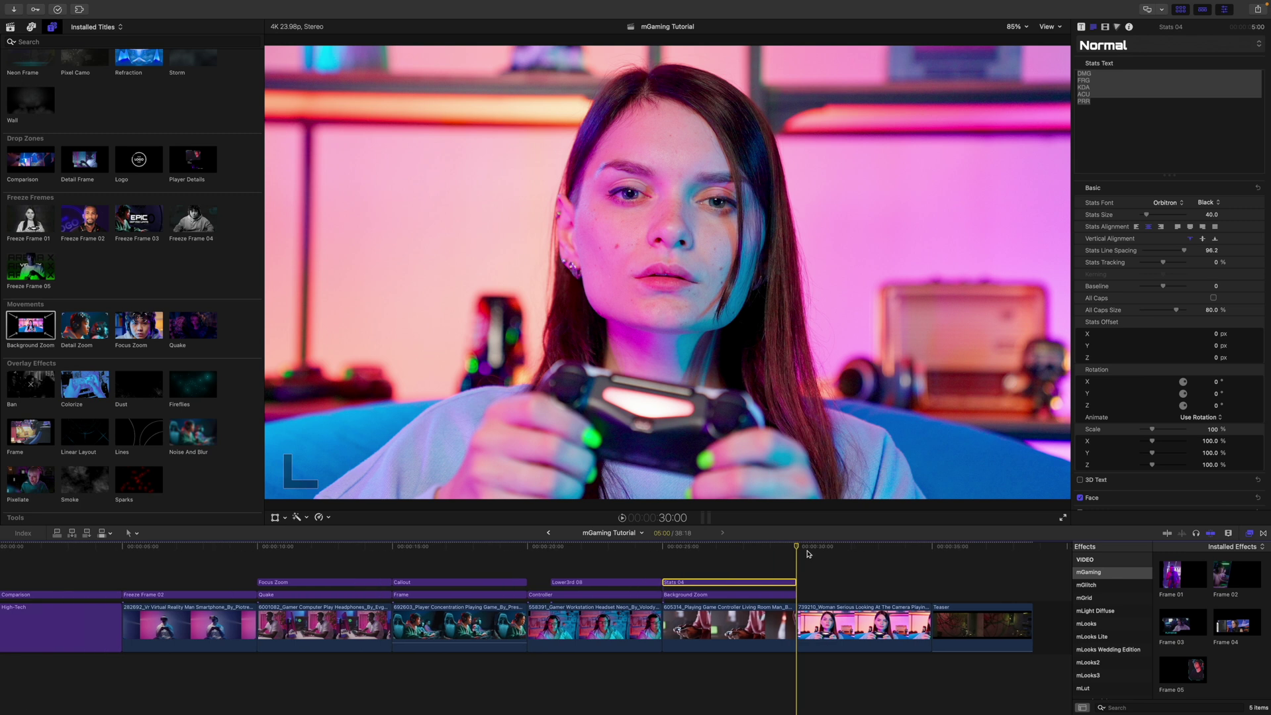
scroll(243, 412, down, 15)
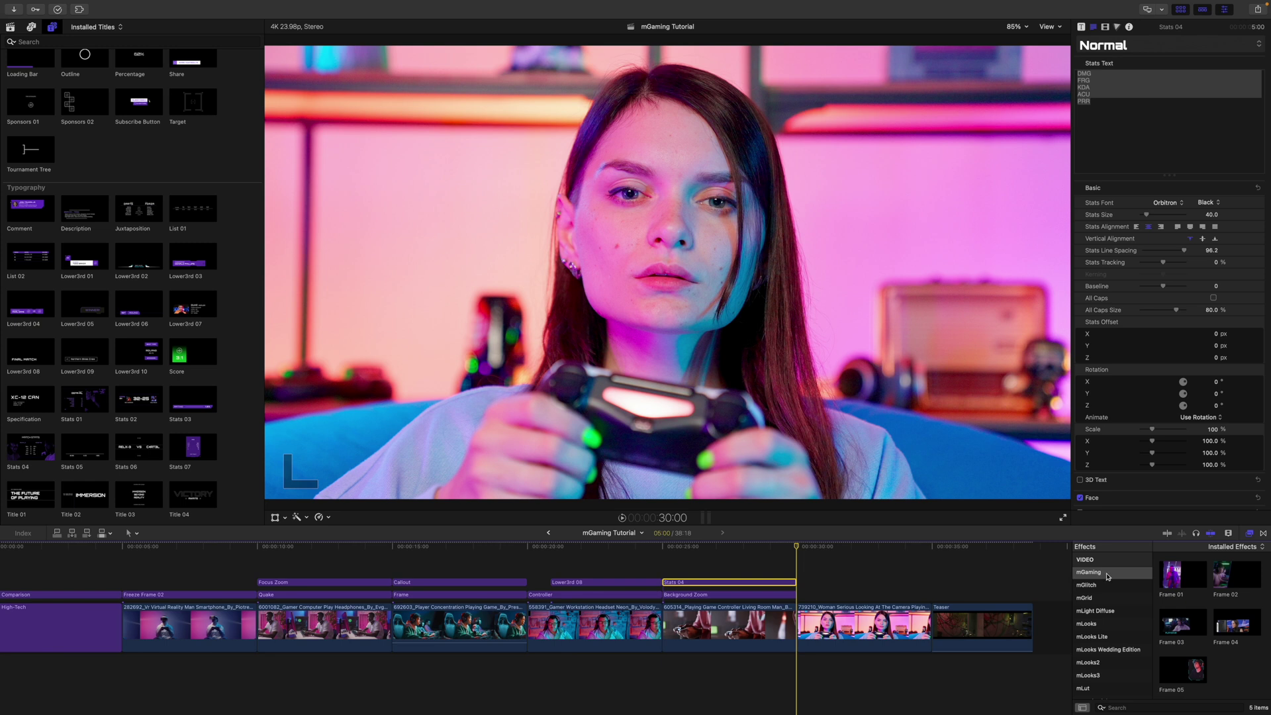
click(826, 633)
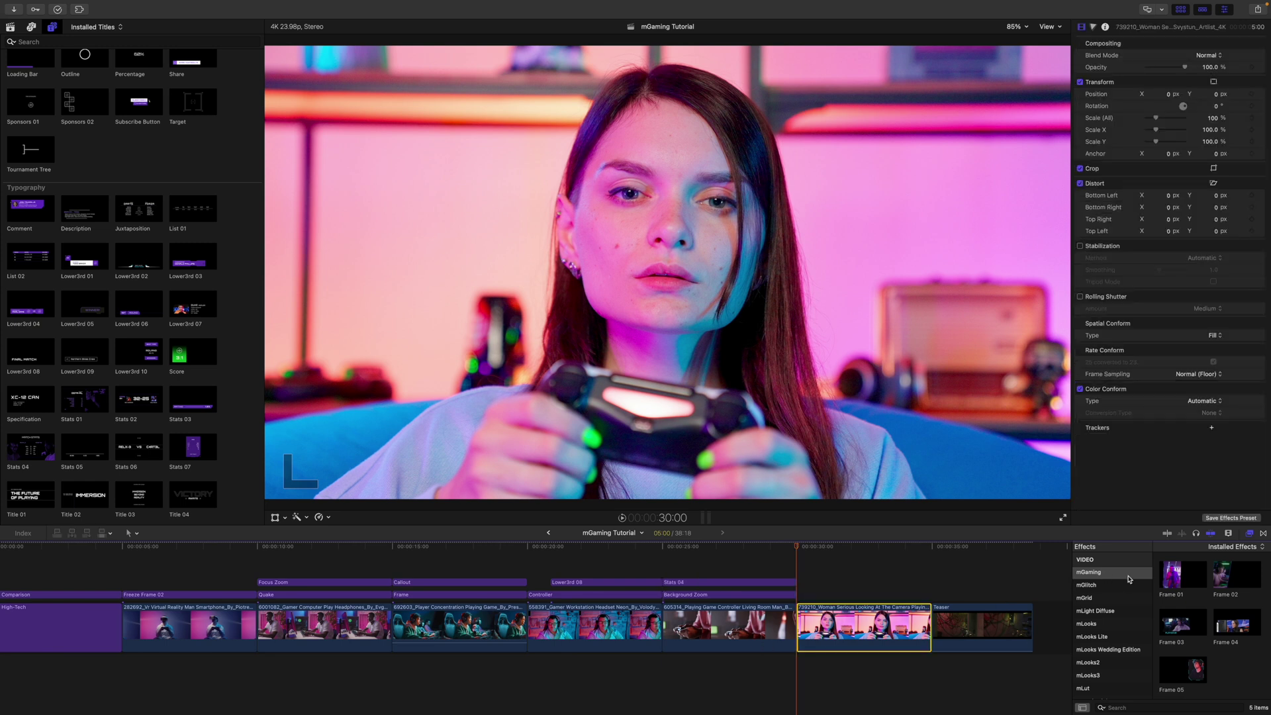
mouse_move(1180, 582)
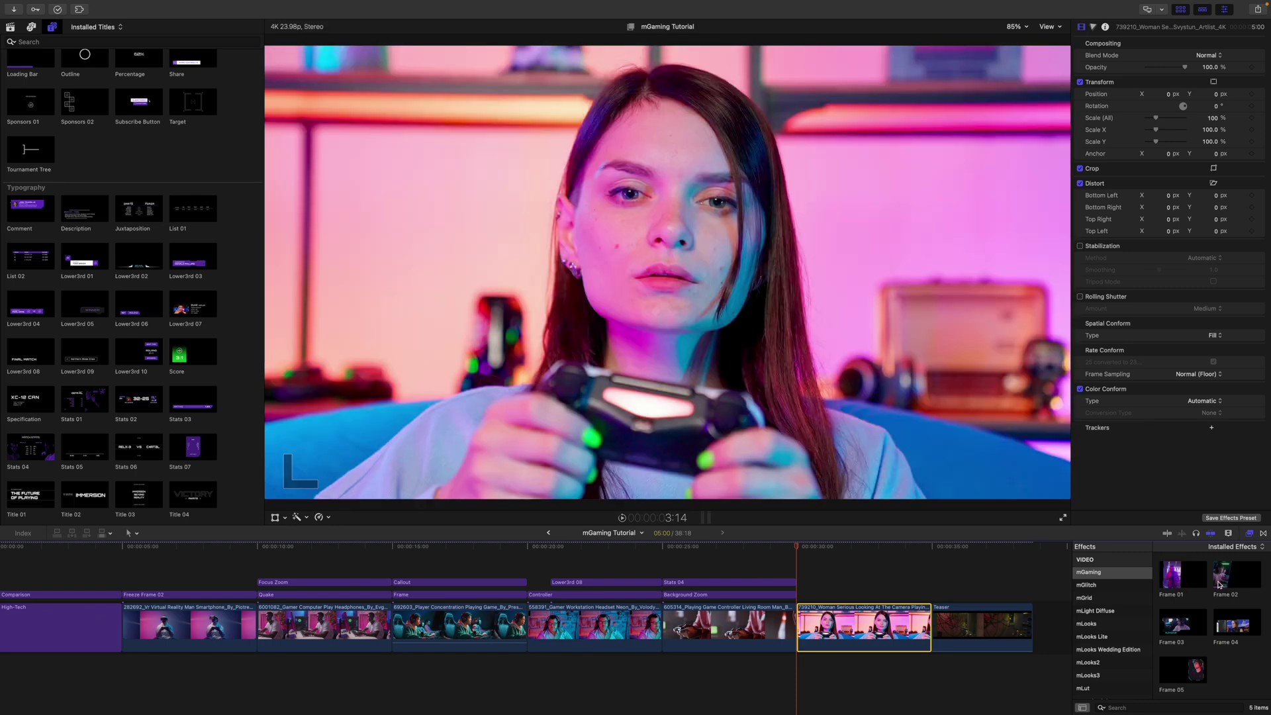
mouse_move(1219, 584)
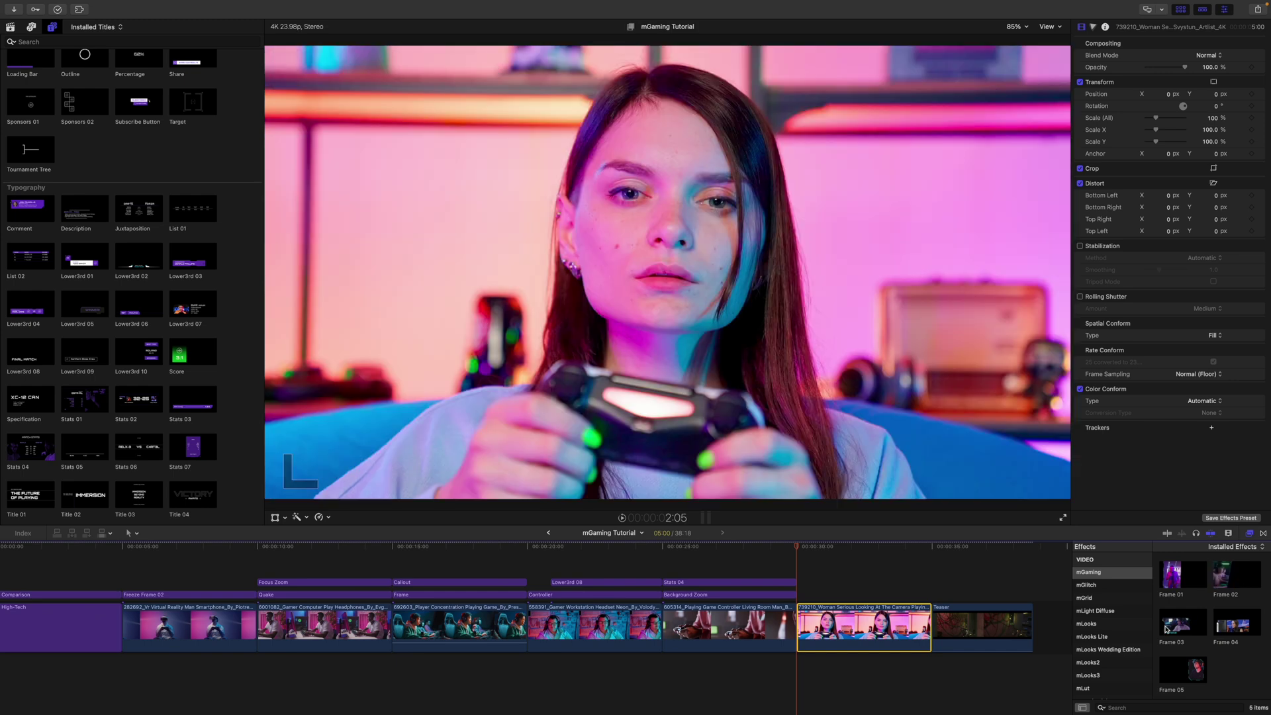
mouse_move(1165, 628)
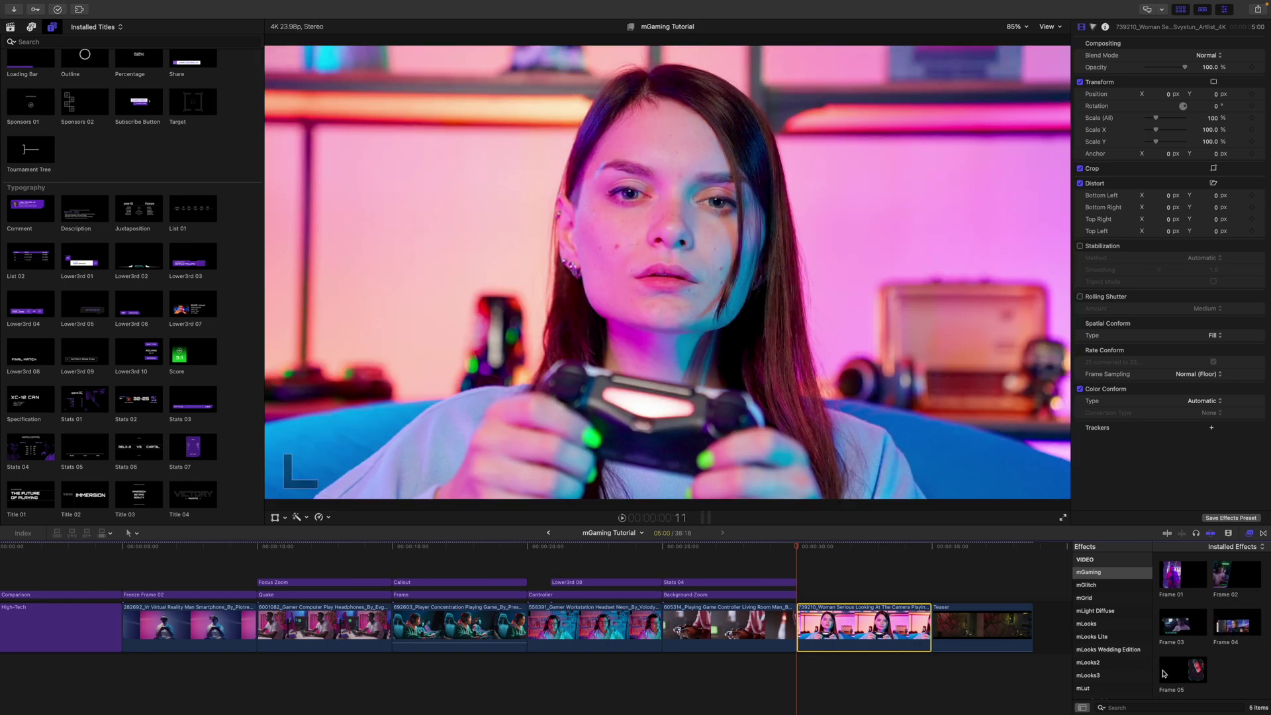
mouse_move(1168, 673)
scroll(728, 595, right, 5)
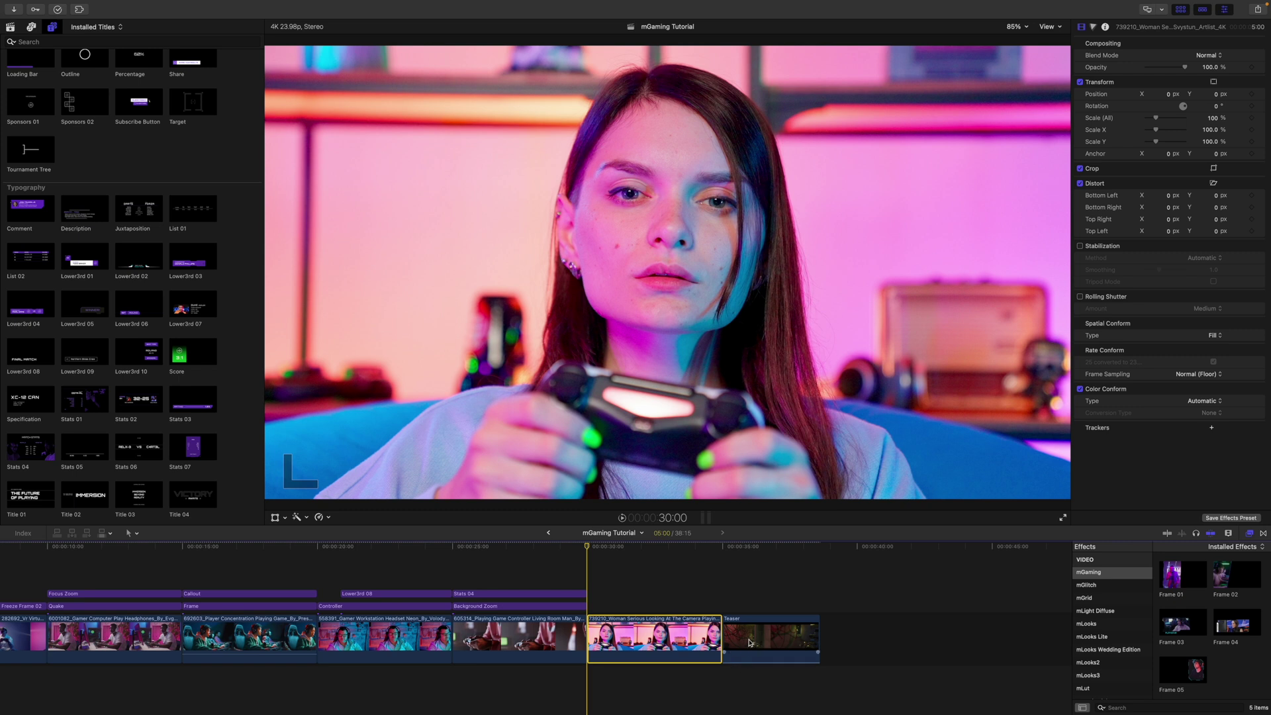
Stack the Teaser clip above the woman clip and apply Frame 03, nudging its box right.
drag(750, 642, 614, 574)
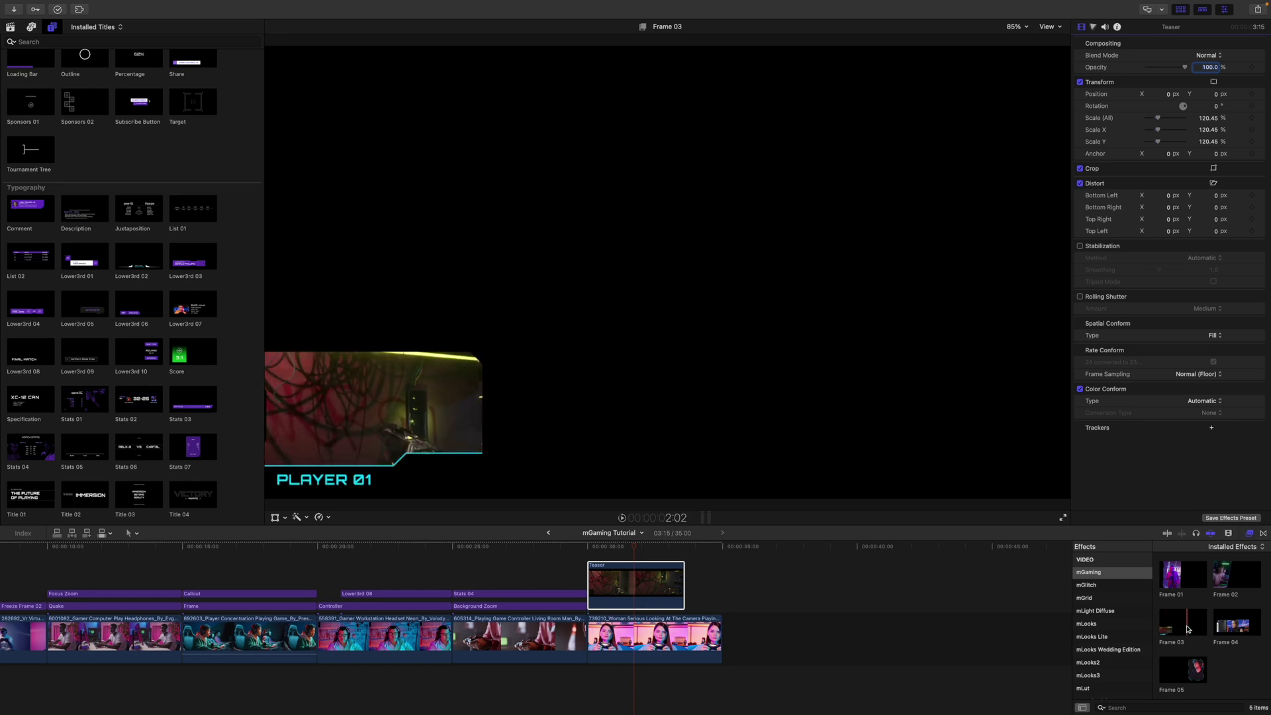
drag(1189, 629, 636, 588)
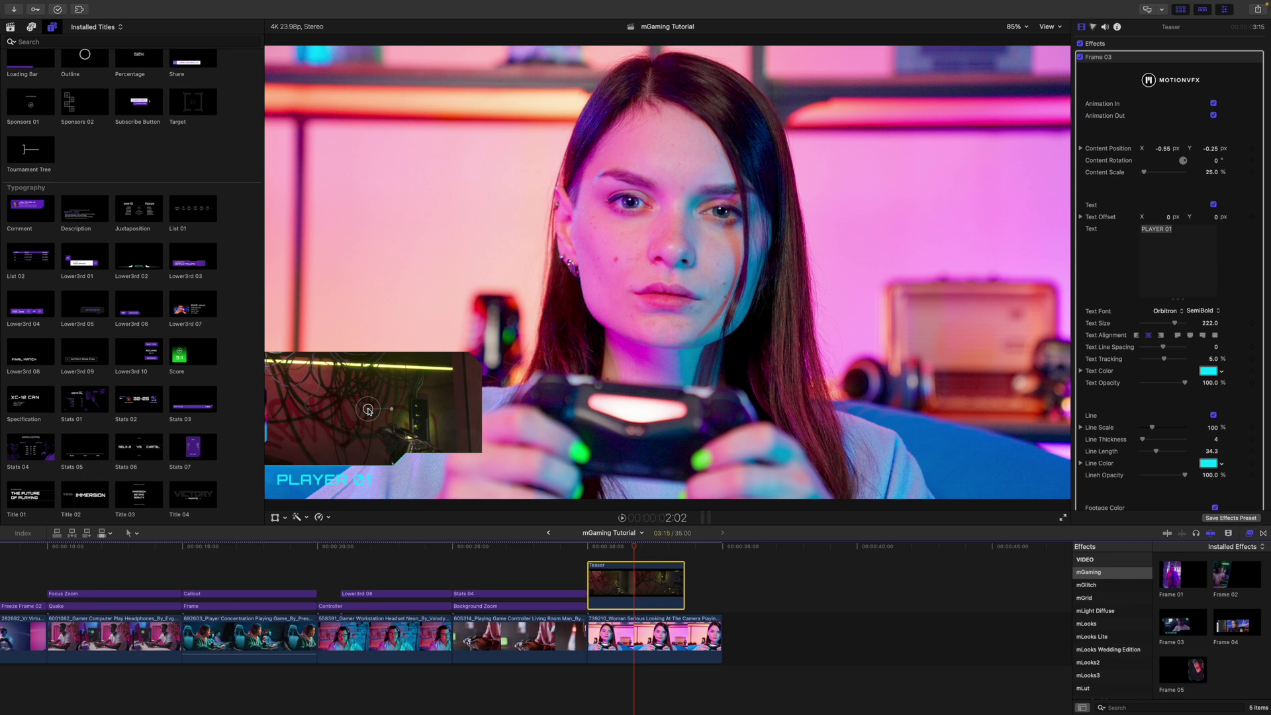
drag(369, 409, 435, 407)
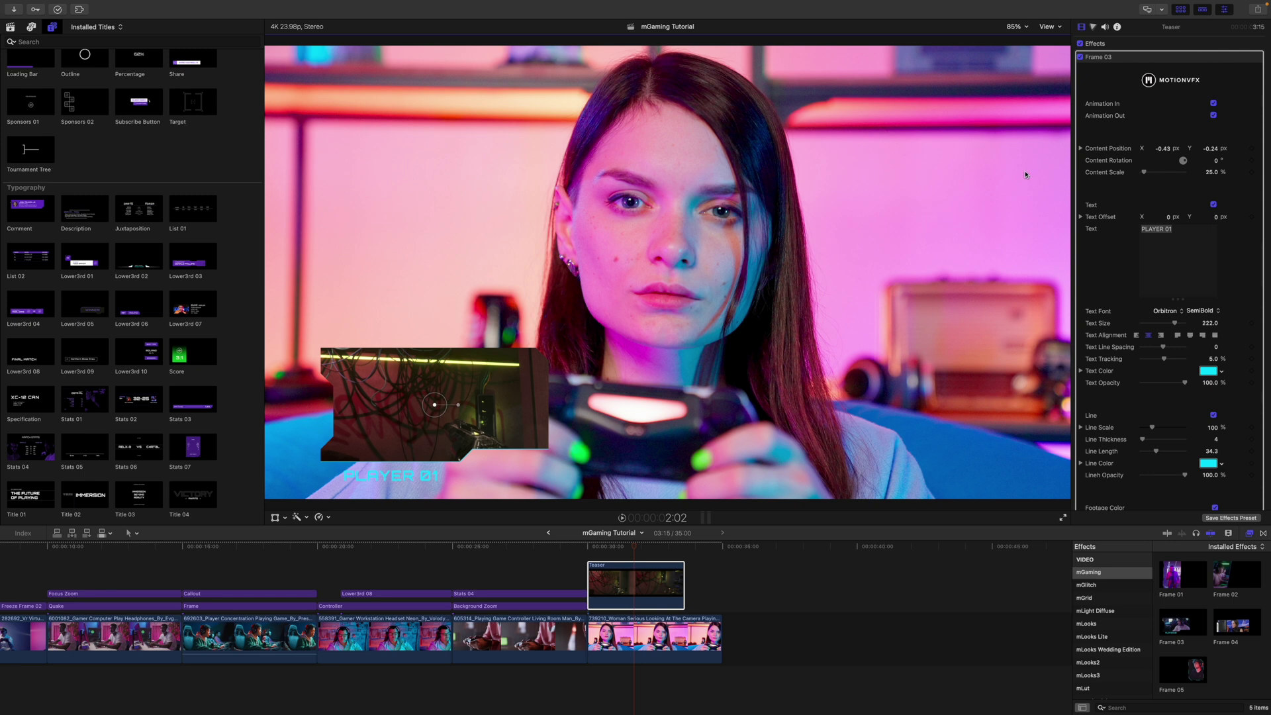
Toggle the PLAYER 01 text off and on, play the Teaser back, and show transitions.
scroll(1228, 183, down, 2)
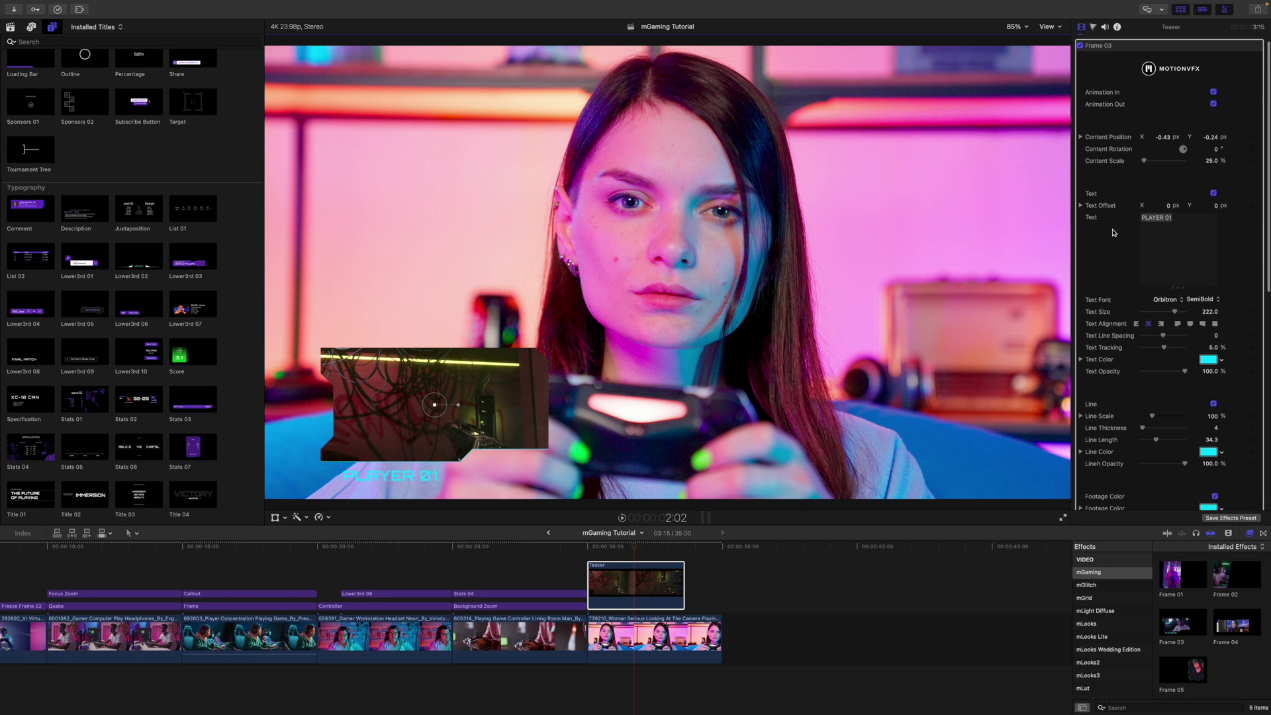
click(1214, 182)
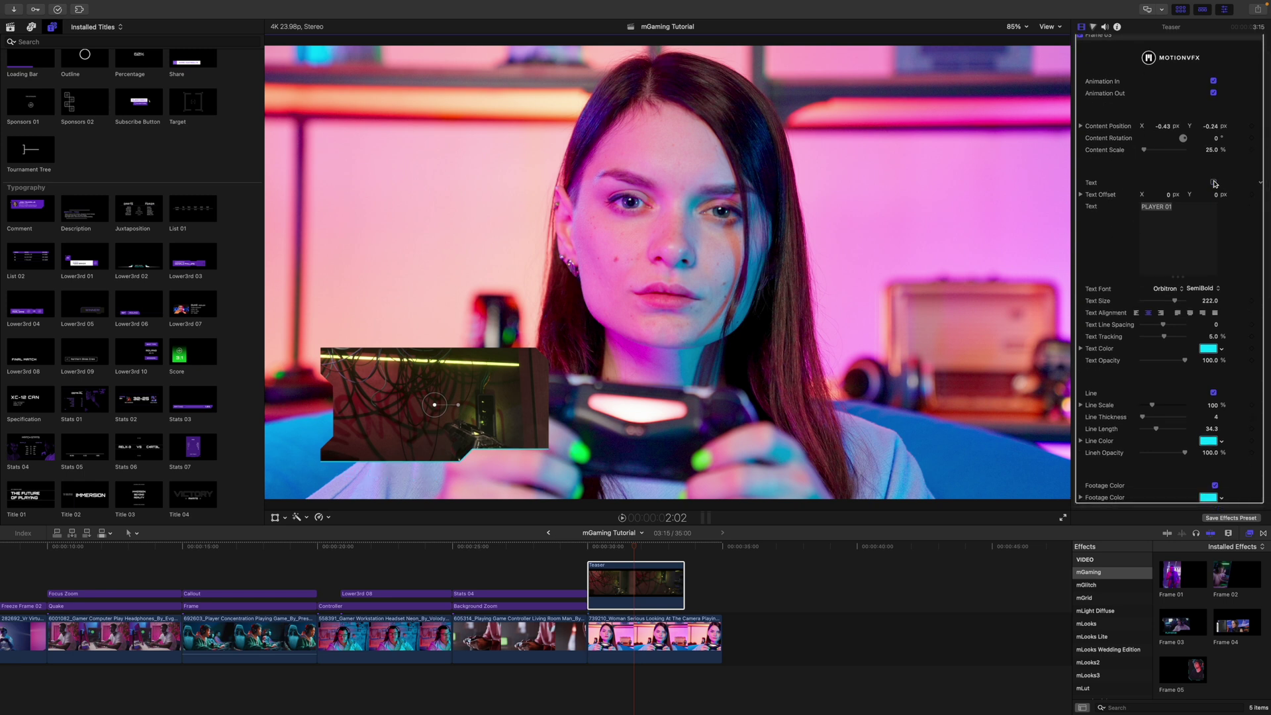
click(1213, 182)
scroll(1138, 360, down, 3)
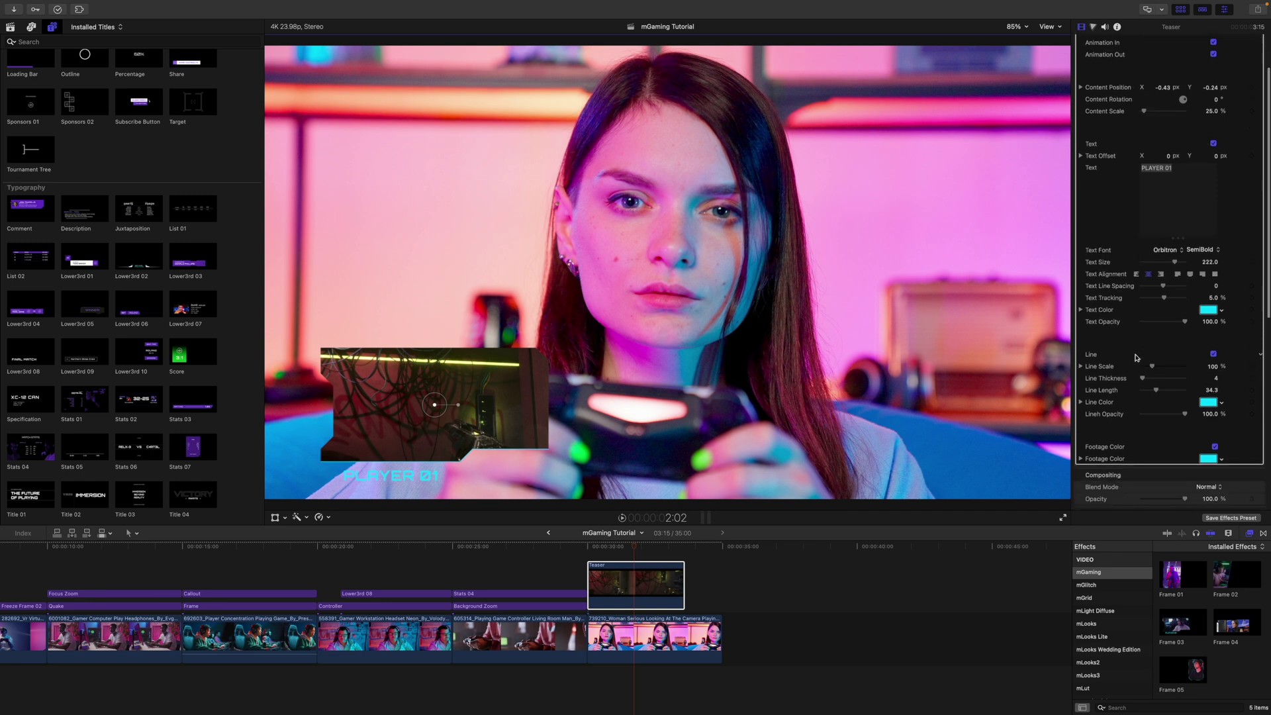
click(594, 553)
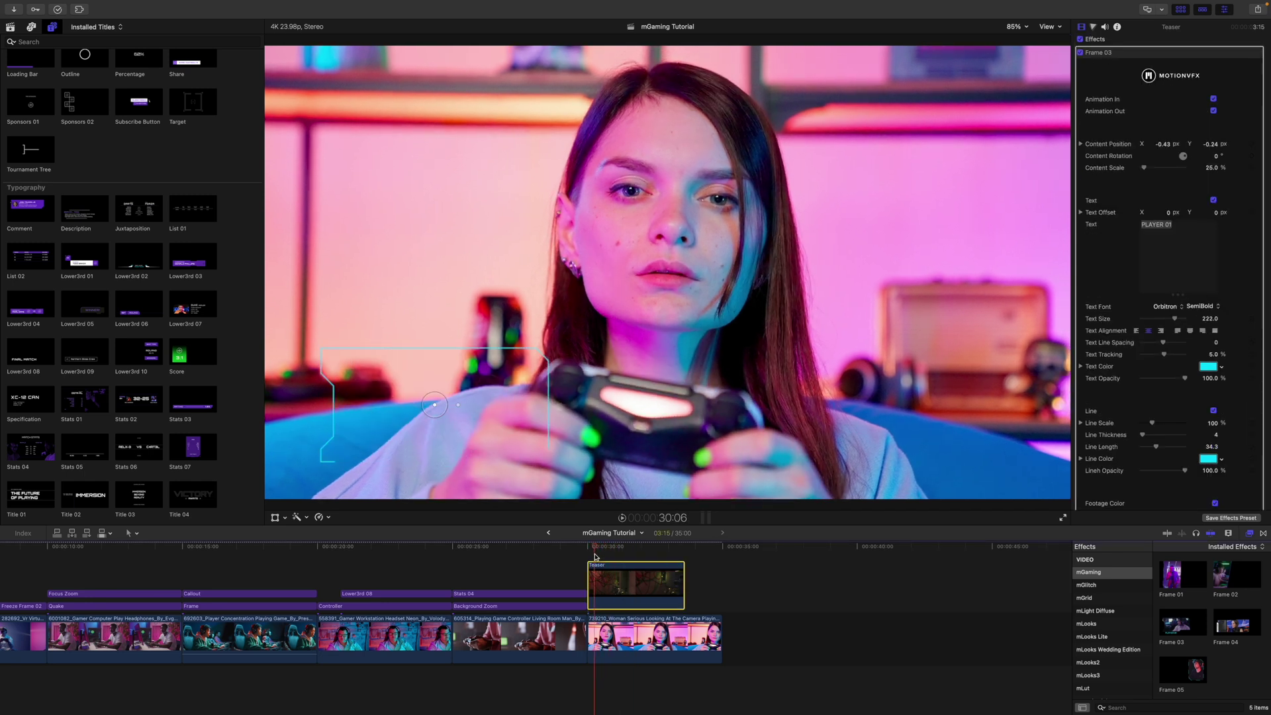
key(space)
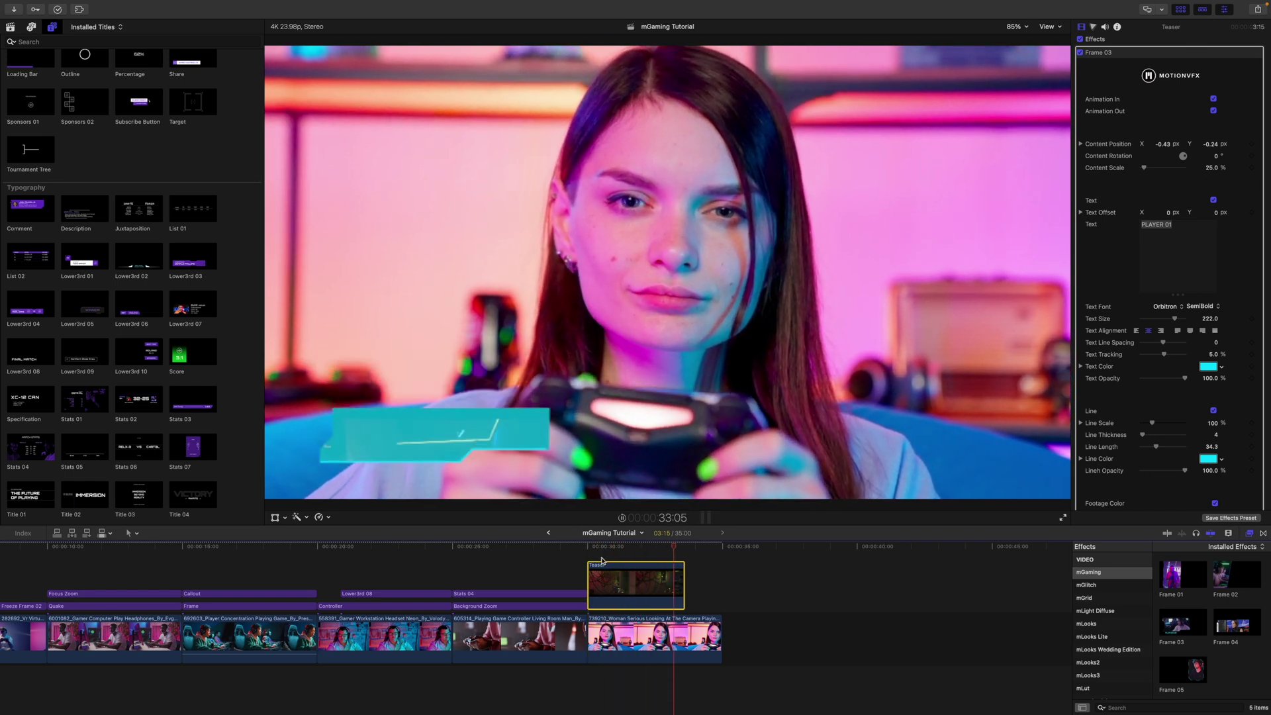
key(space)
drag(689, 549, 637, 554)
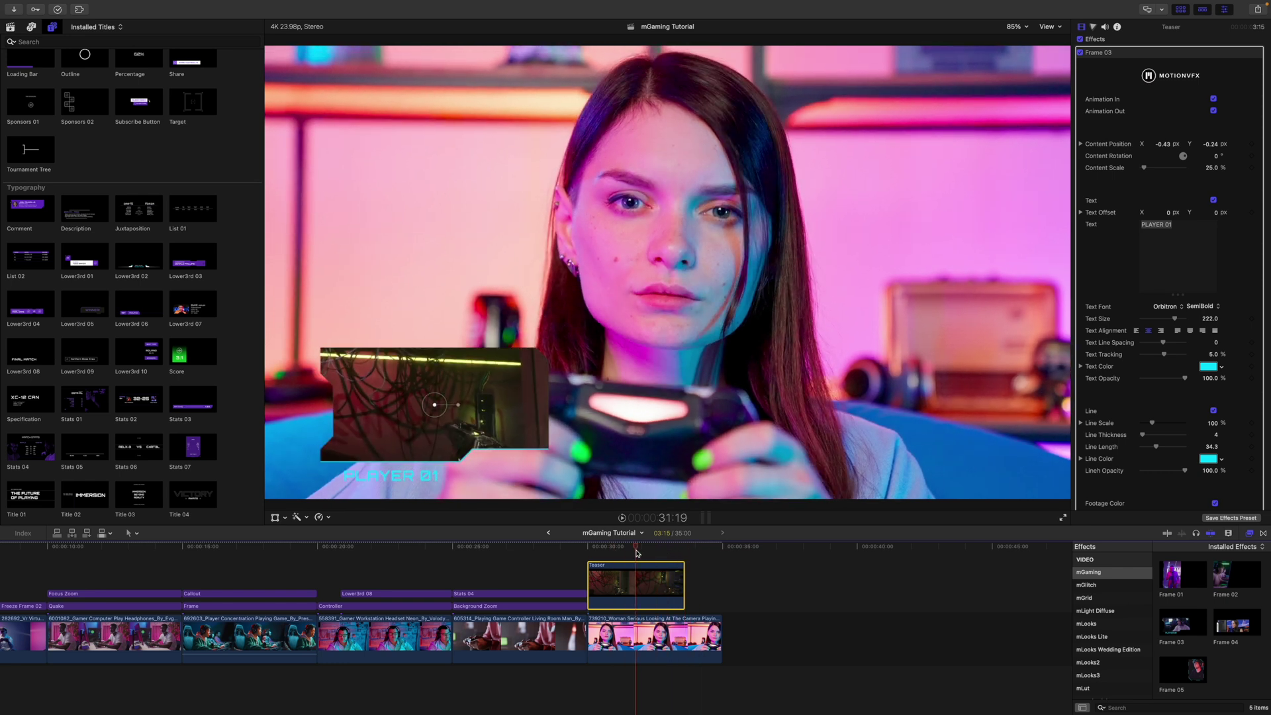
click(1264, 533)
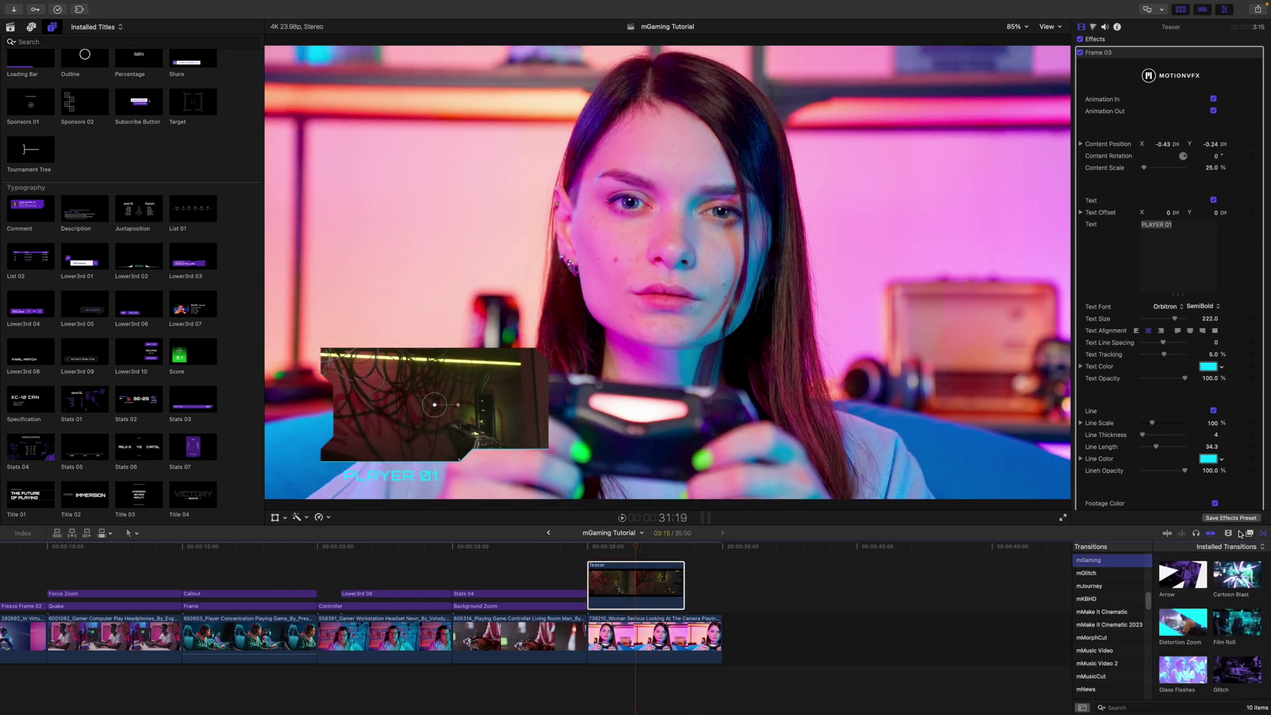
click(1180, 578)
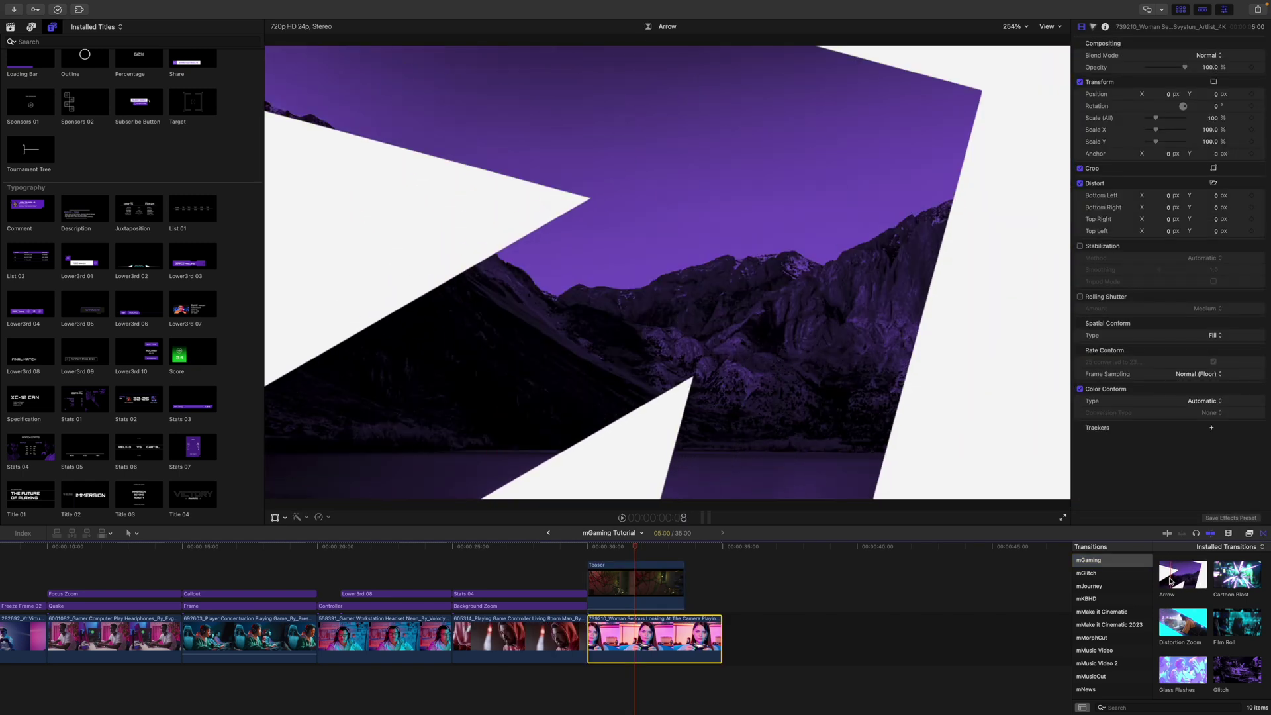
click(1229, 582)
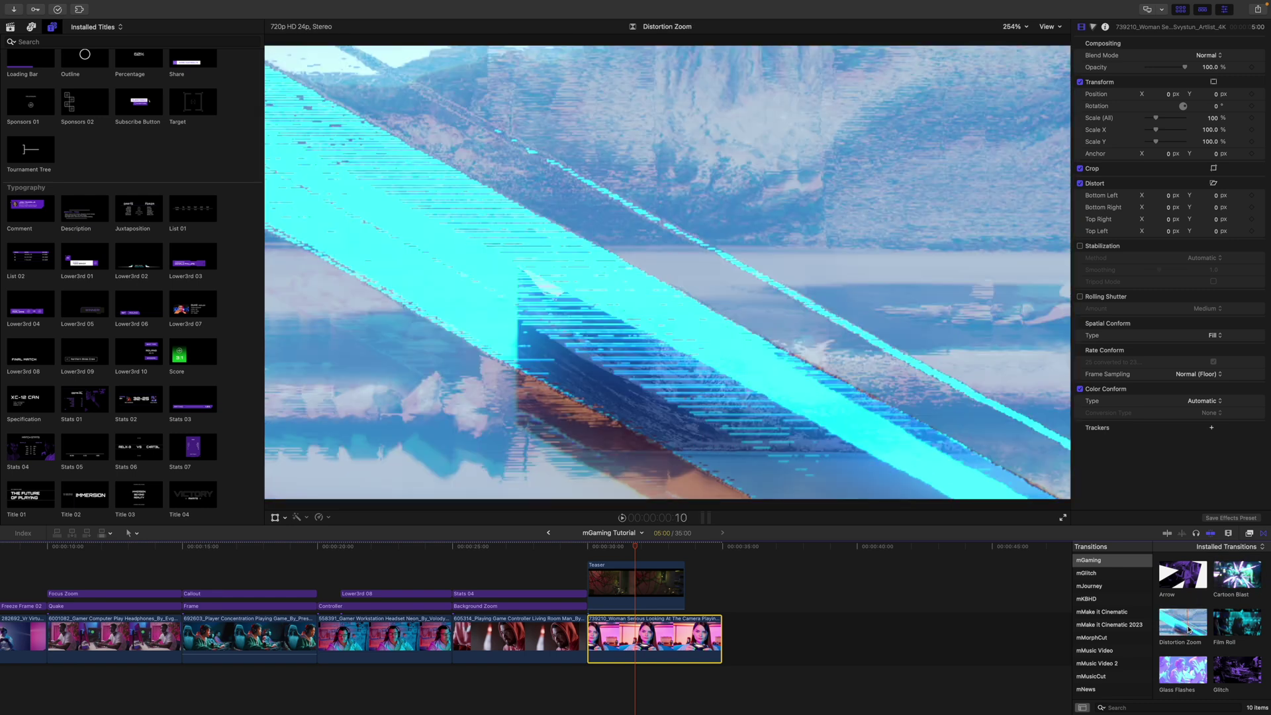
scroll(1179, 629, down, 3)
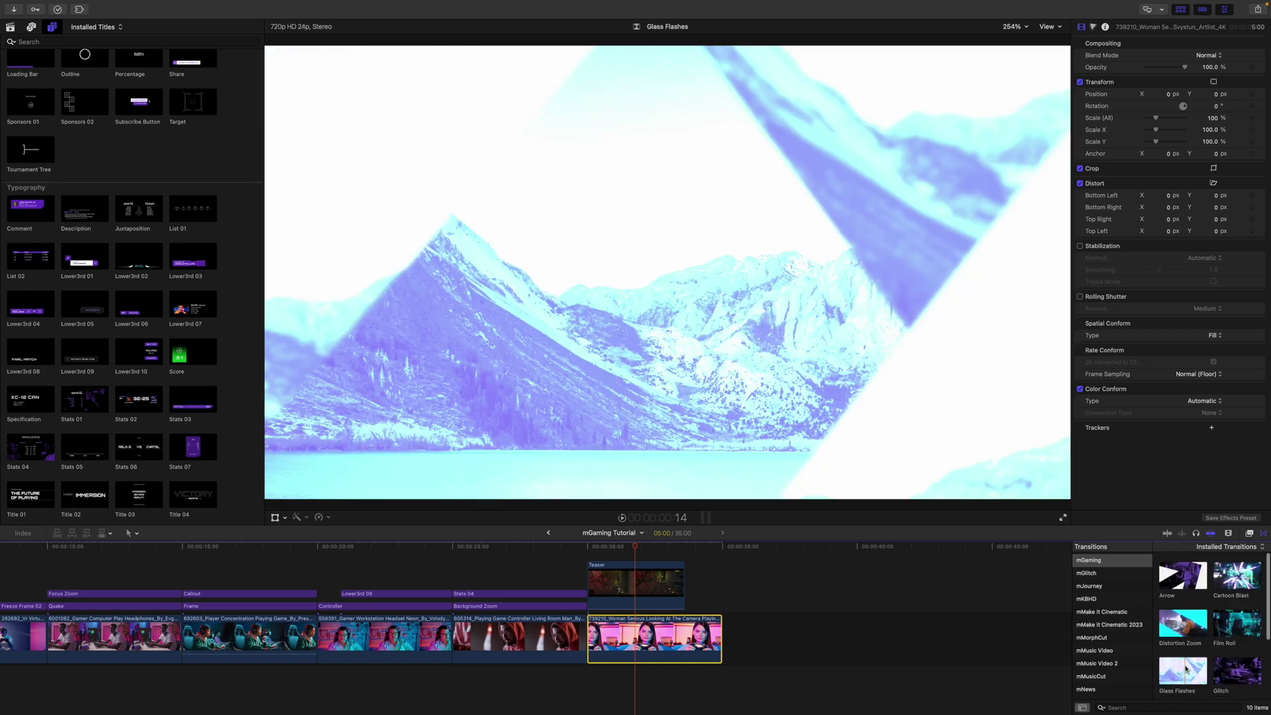
scroll(1249, 584, up, 3)
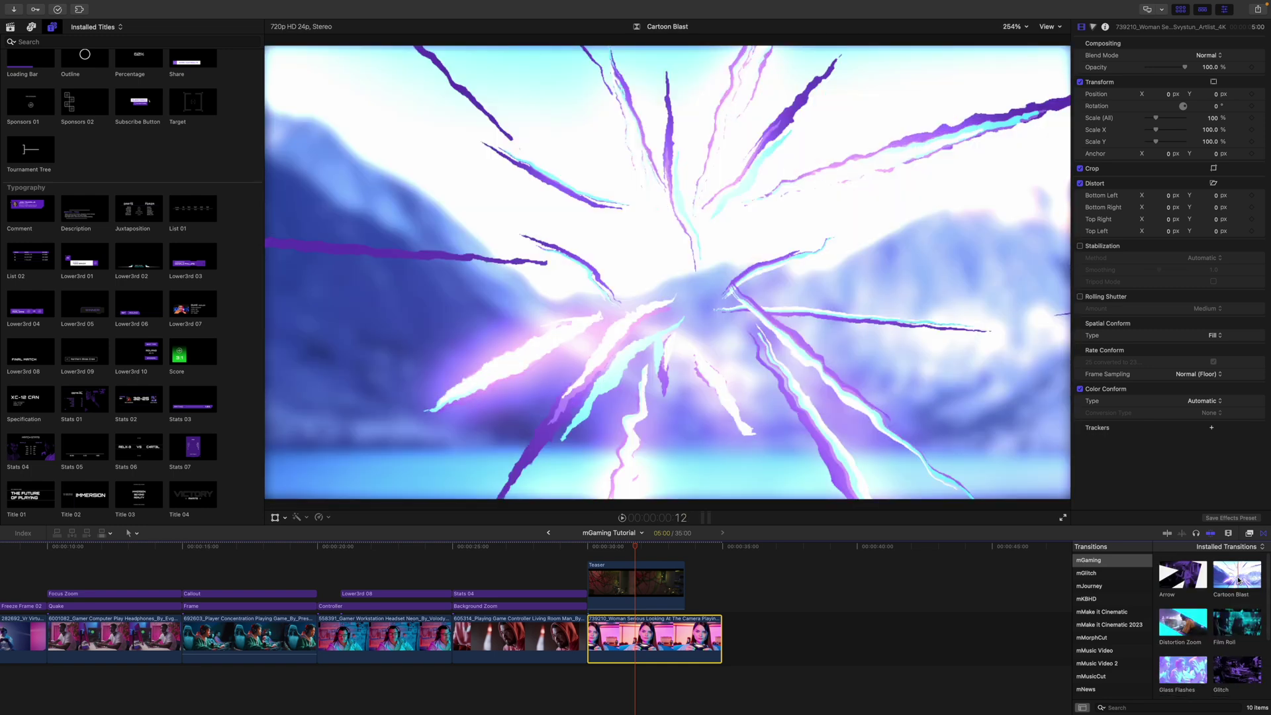
Add Cartoon Blast between the hooded-man and gamer clips, shortening Background Zoom to end before it.
drag(1238, 580, 589, 644)
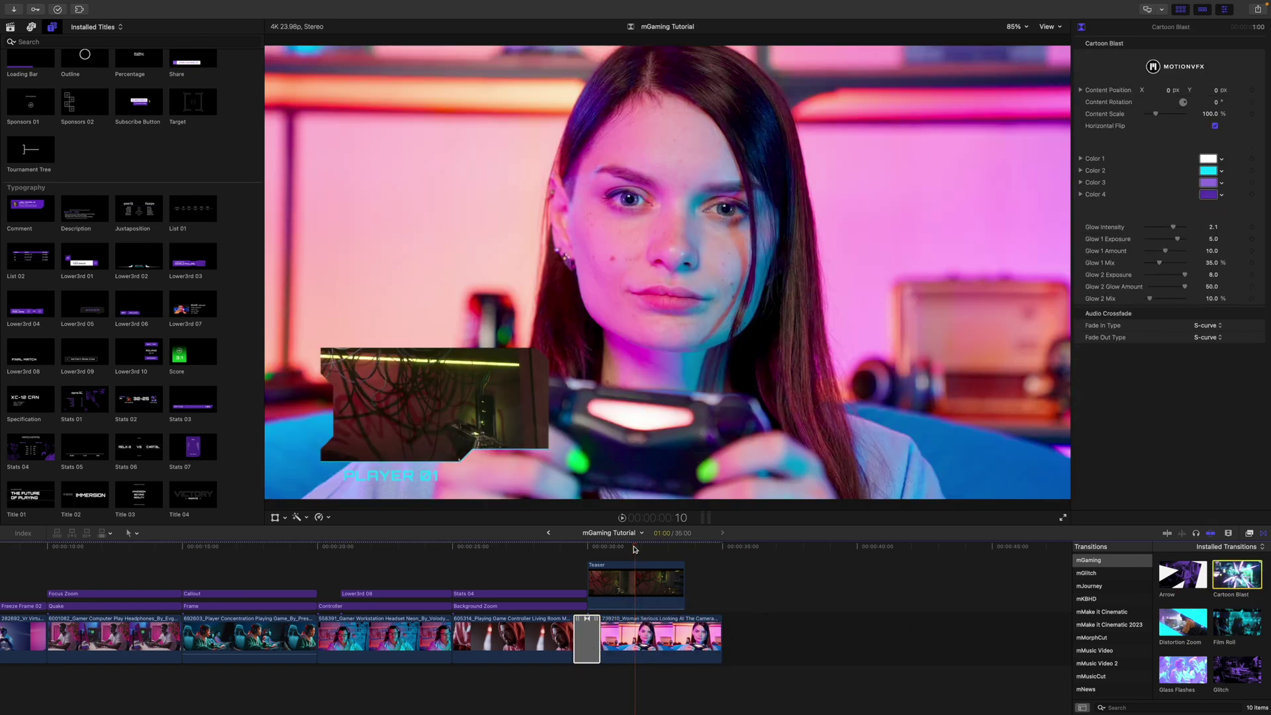
click(574, 548)
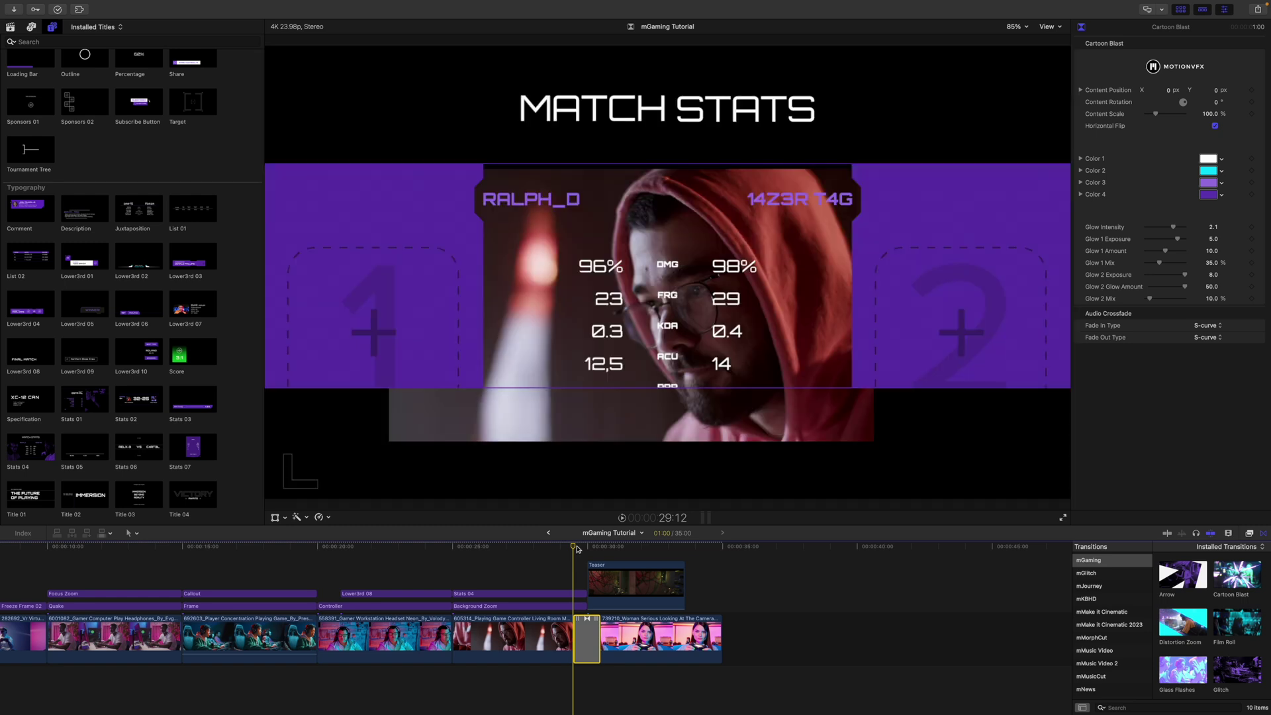
click(573, 605)
drag(585, 592, 635, 586)
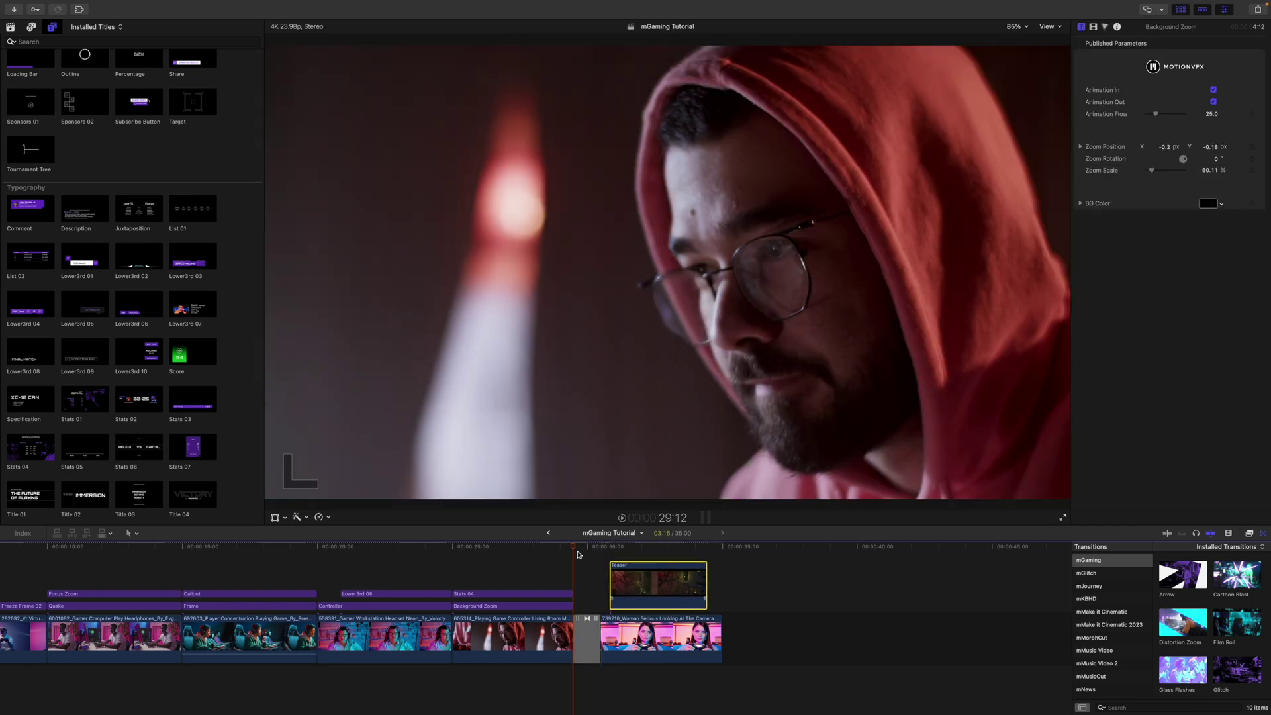
click(578, 547)
key(space)
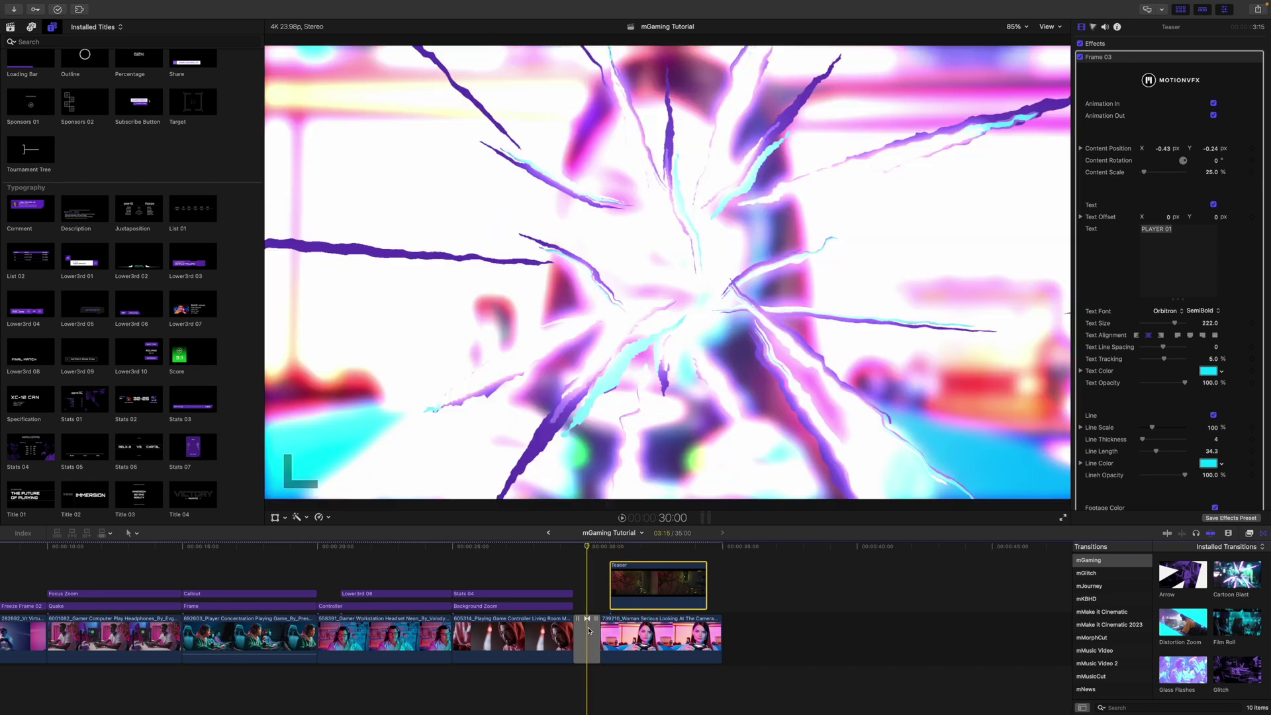
Set the Cartoon Blast transition's Content Scale to 94.65% and its Color 3 to red.
click(589, 631)
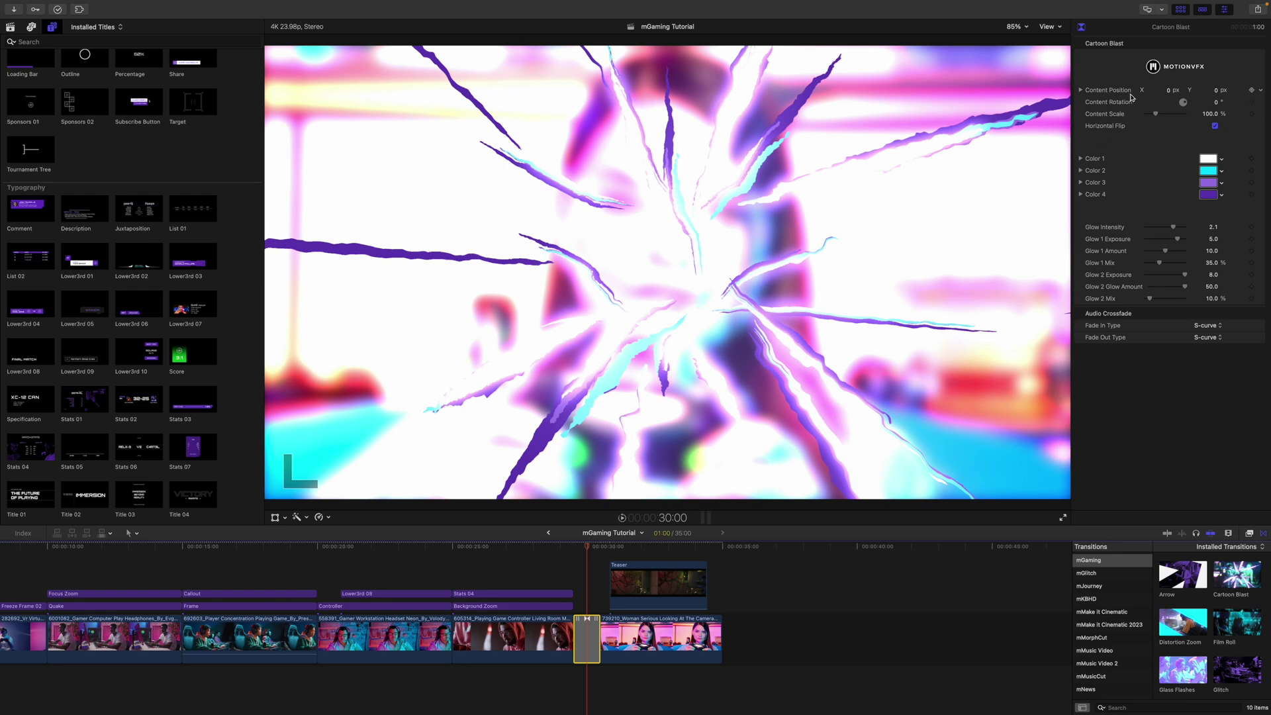
drag(1157, 116, 1155, 115)
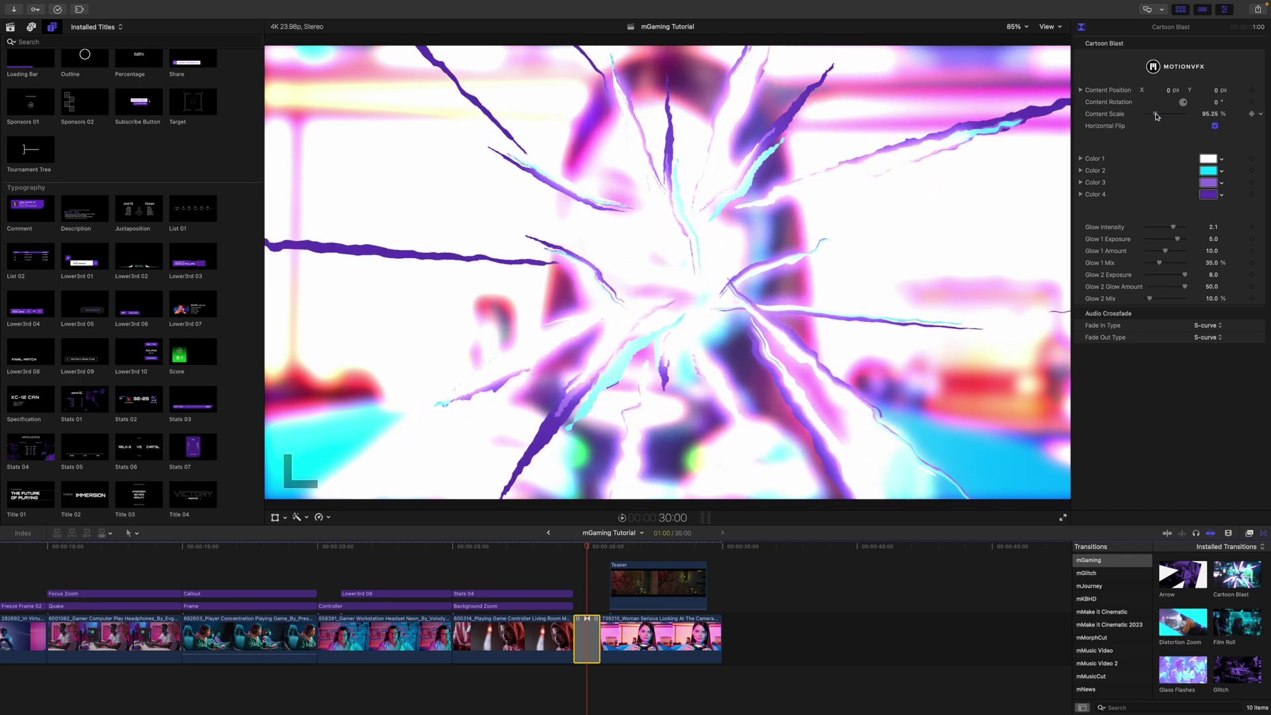
click(1209, 184)
mouse_move(1070, 266)
mouse_down()
mouse_move(1110, 252)
mouse_move(1101, 235)
mouse_move(1106, 257)
mouse_move(1104, 247)
mouse_up()
click(1020, 173)
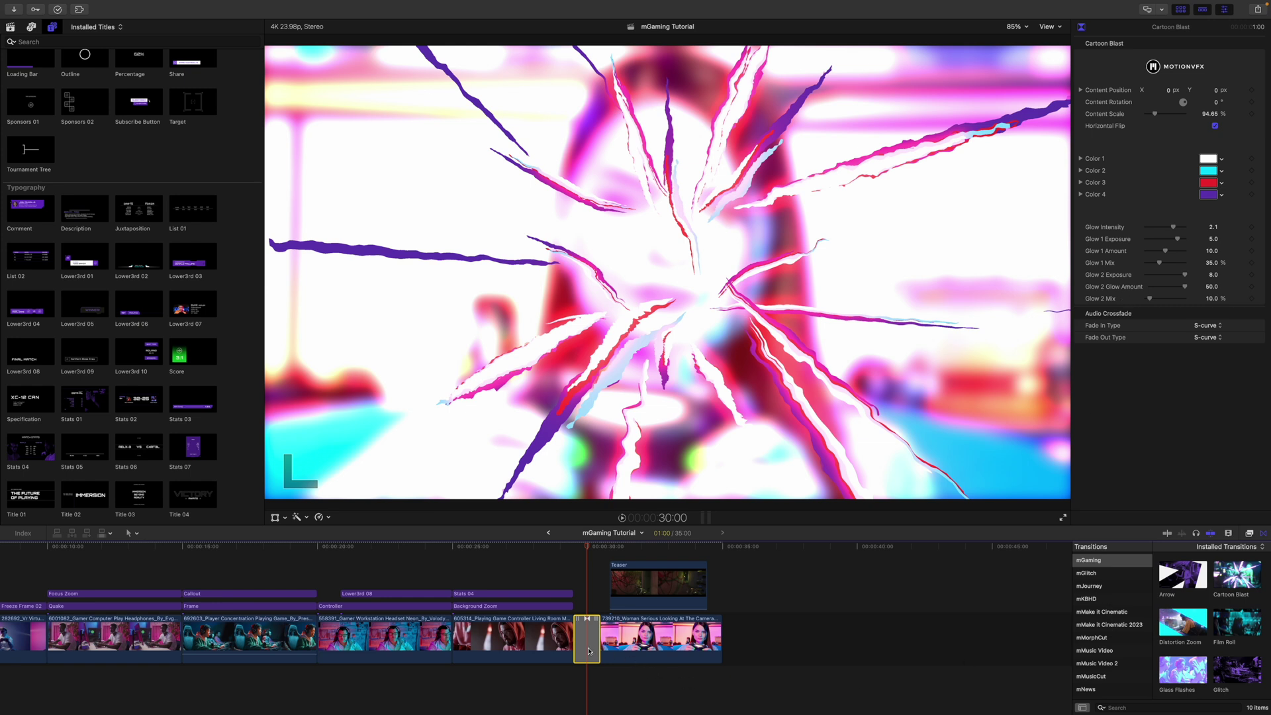
Replace the Cartoon Blast transition with Glass Flashes and preview it.
drag(1192, 675, 589, 637)
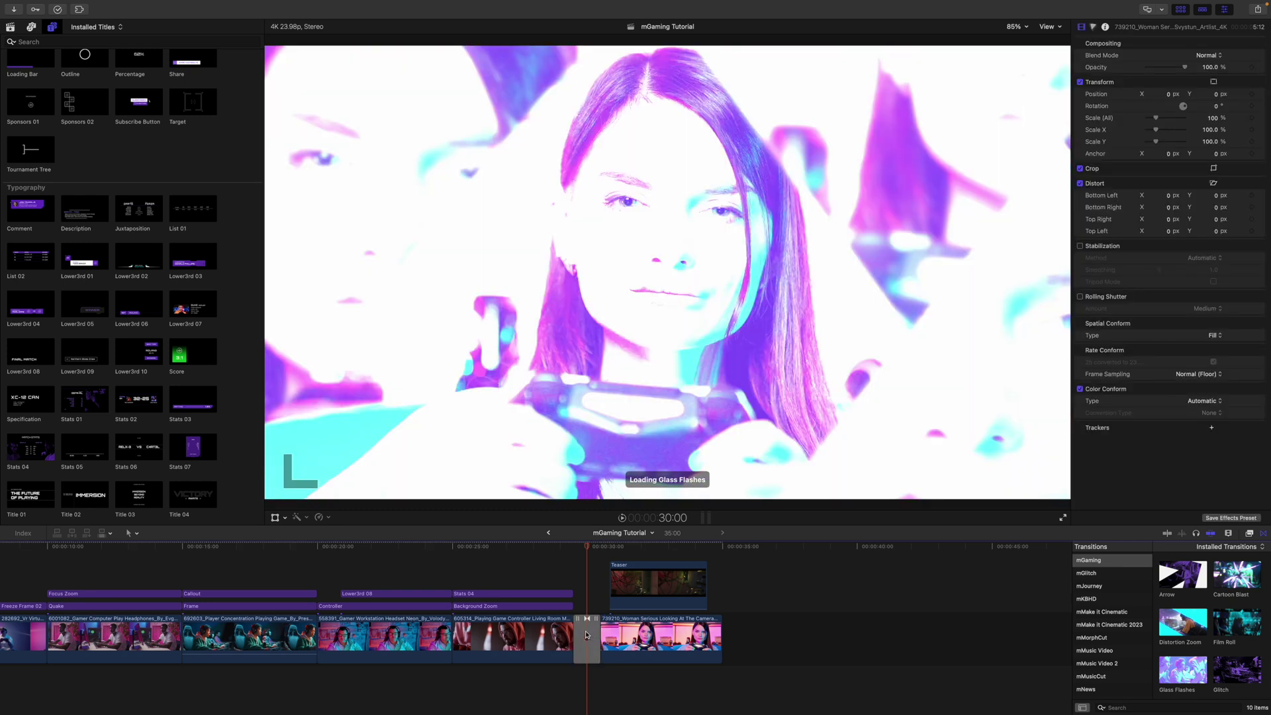
key(space)
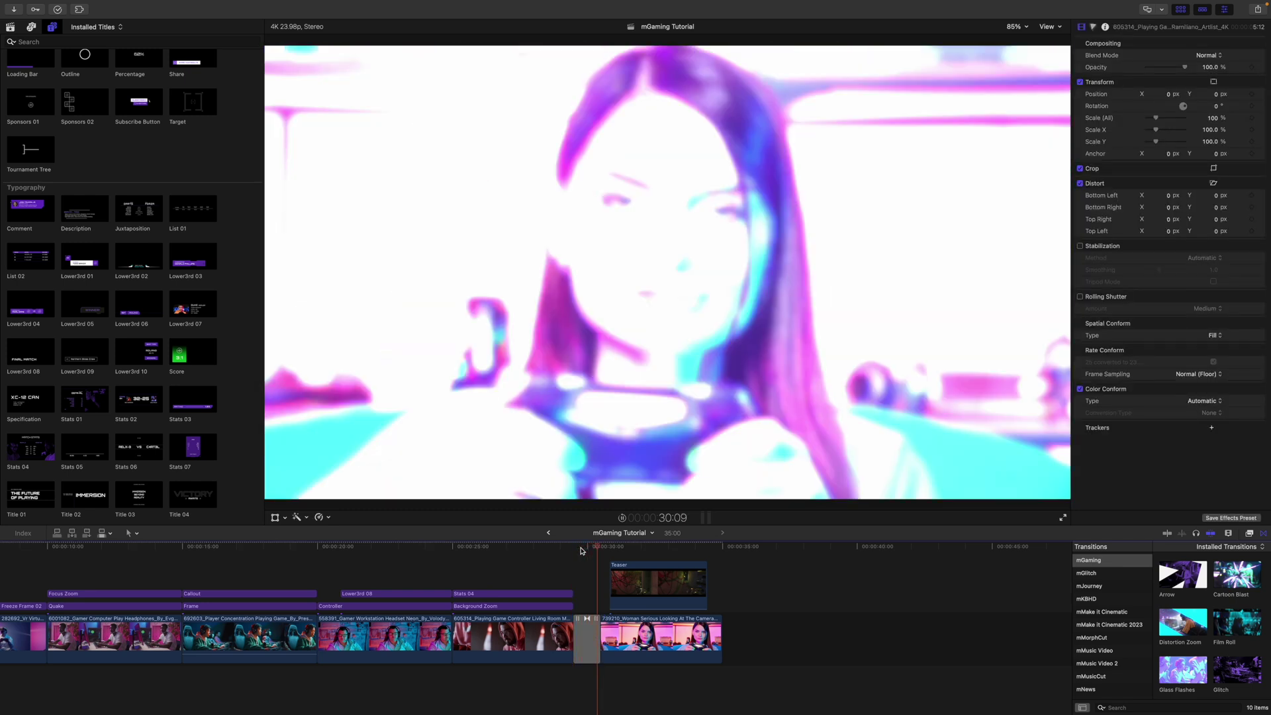
click(586, 548)
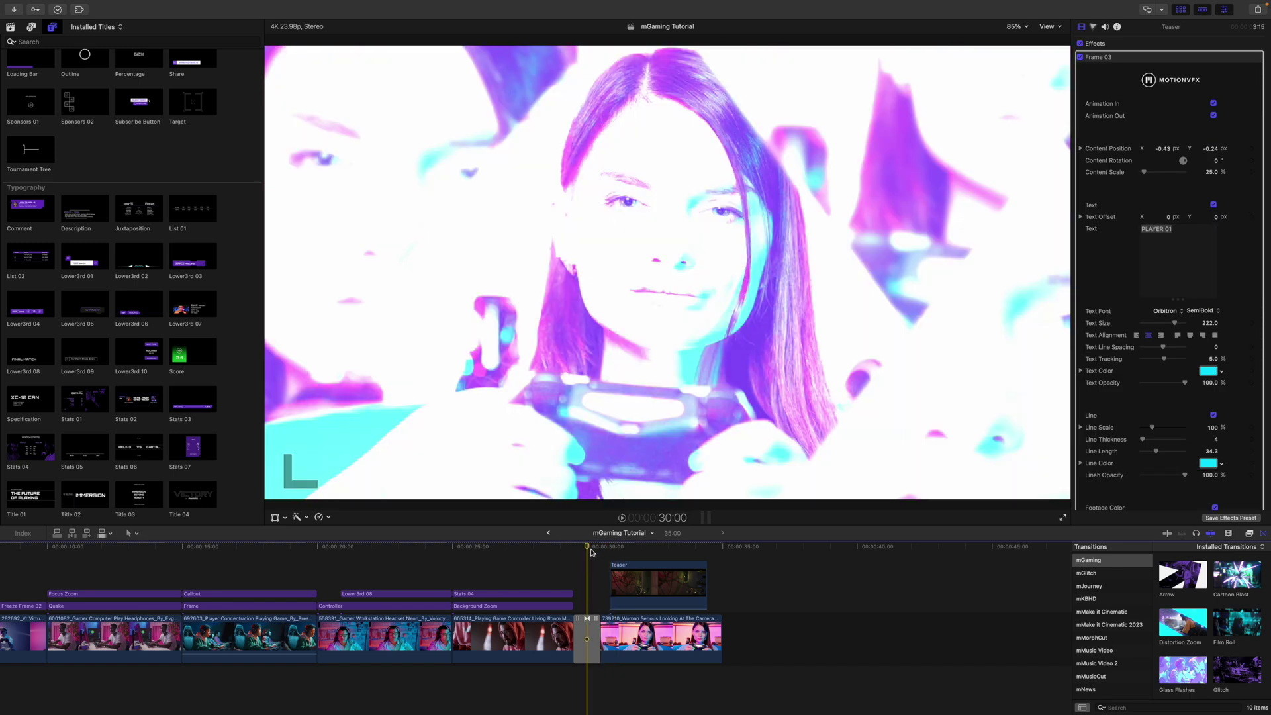
click(587, 633)
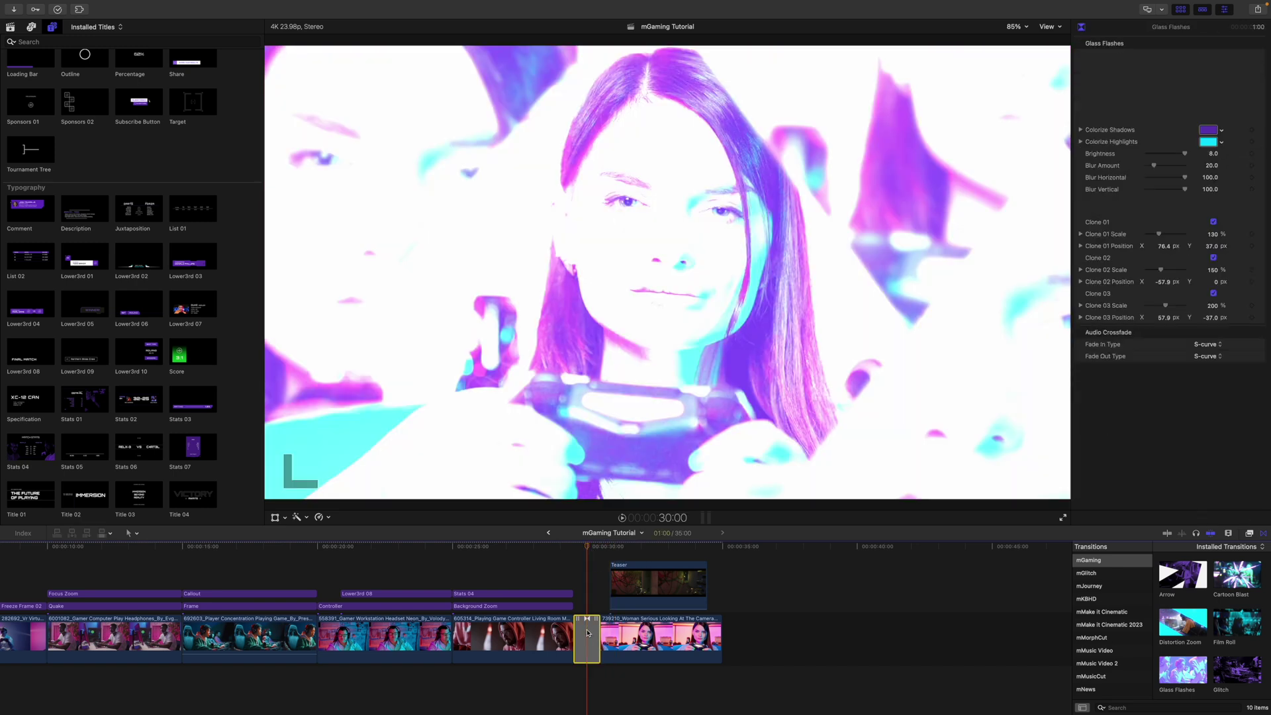
scroll(1242, 678, down, 3)
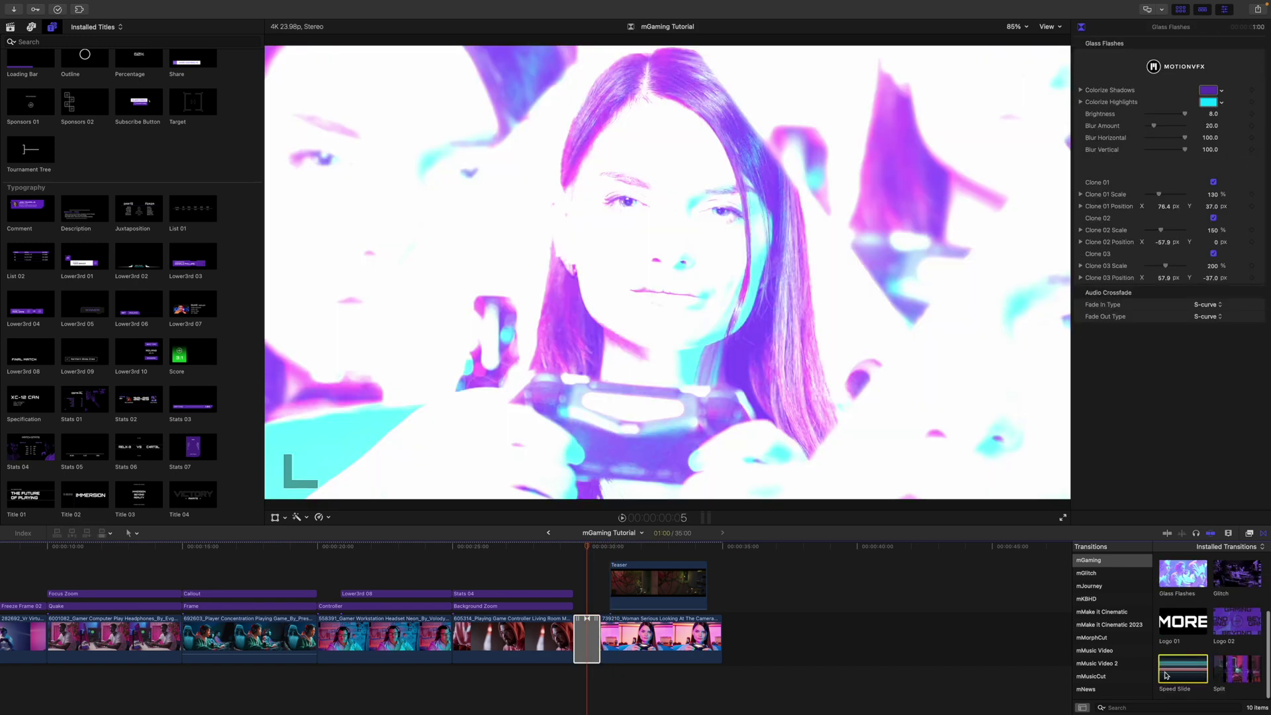
Swap the transition for Speed Slide and play it back.
drag(1183, 668, 585, 646)
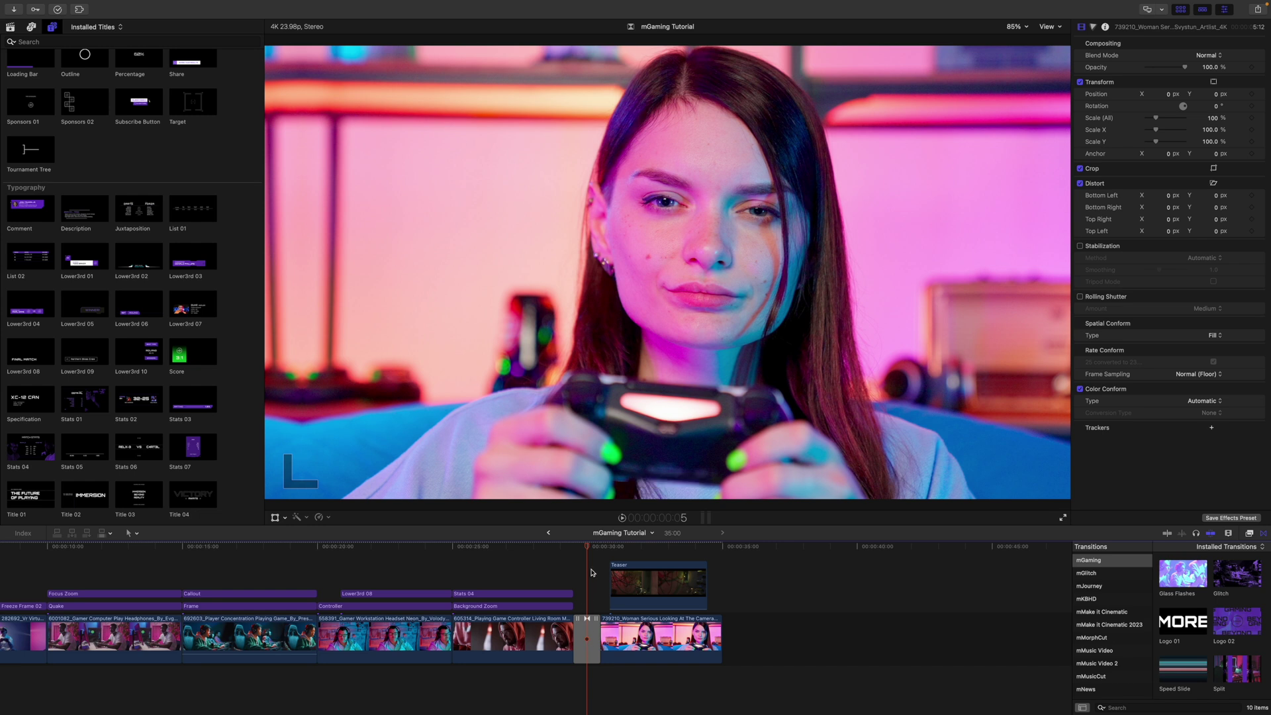
click(575, 548)
key(space)
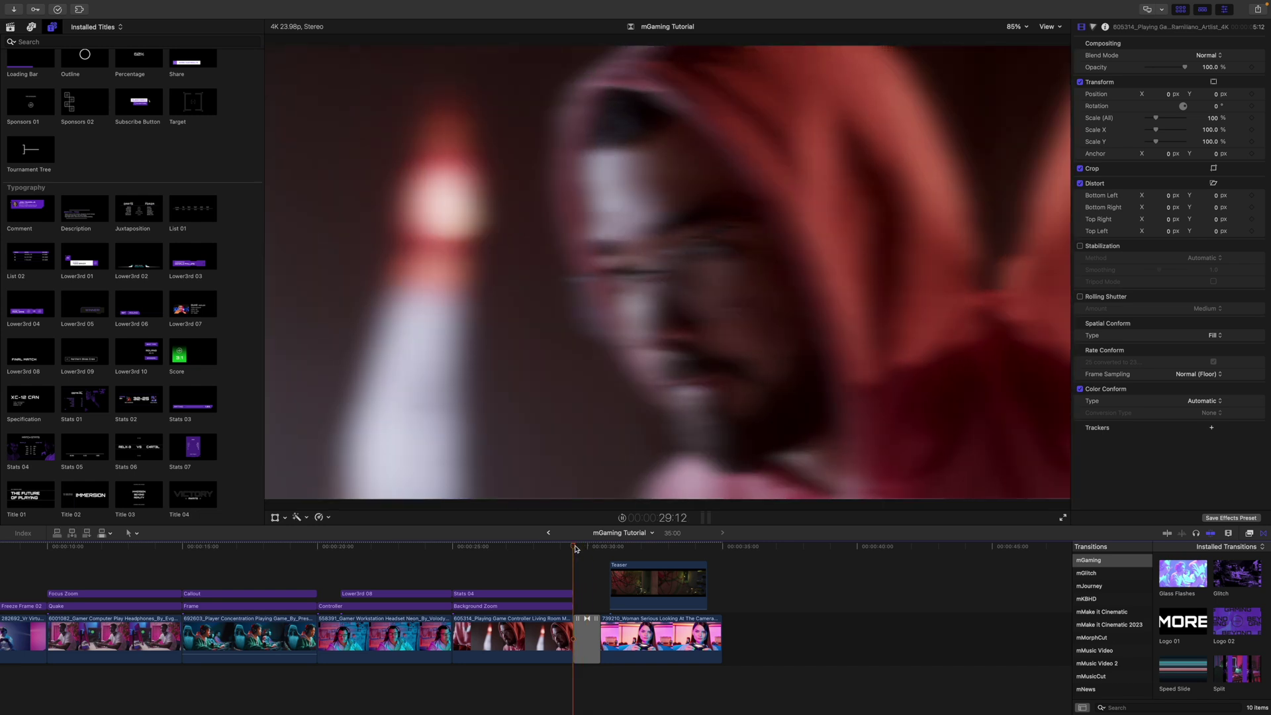
key(space)
Set the Speed Slide Transition Direction to Right, then back to Left.
click(586, 633)
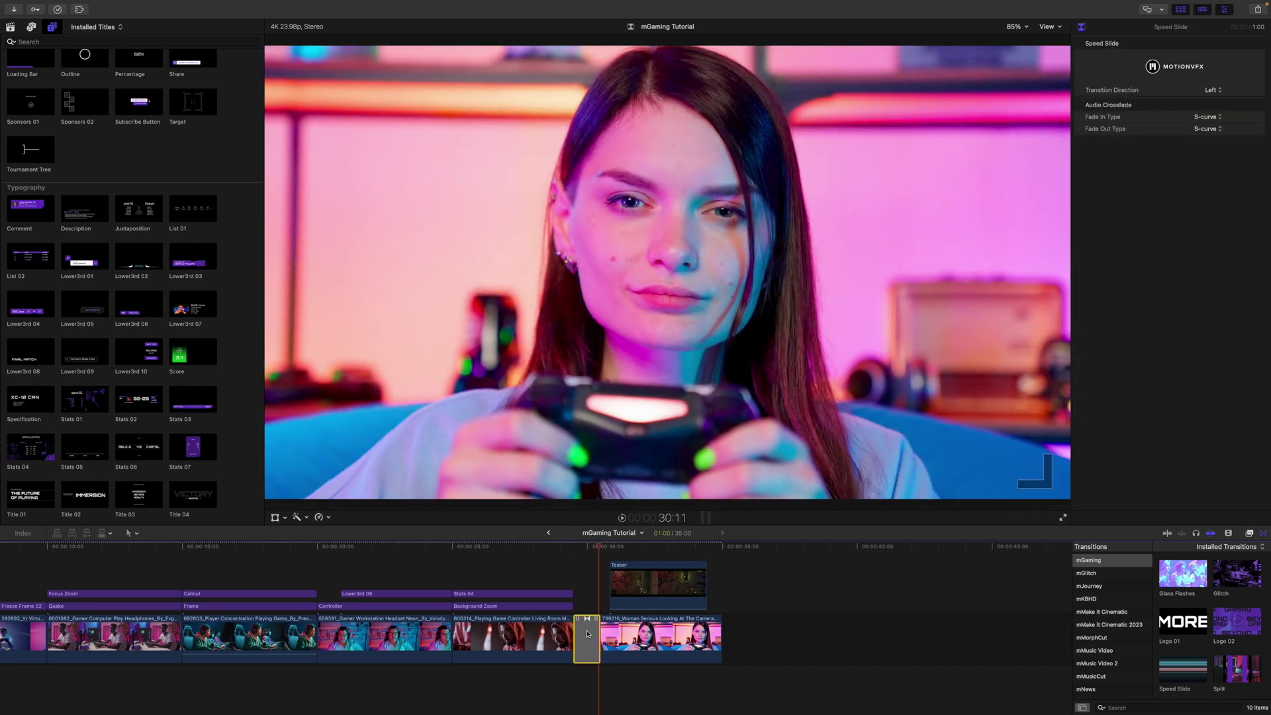
click(1215, 92)
click(1216, 100)
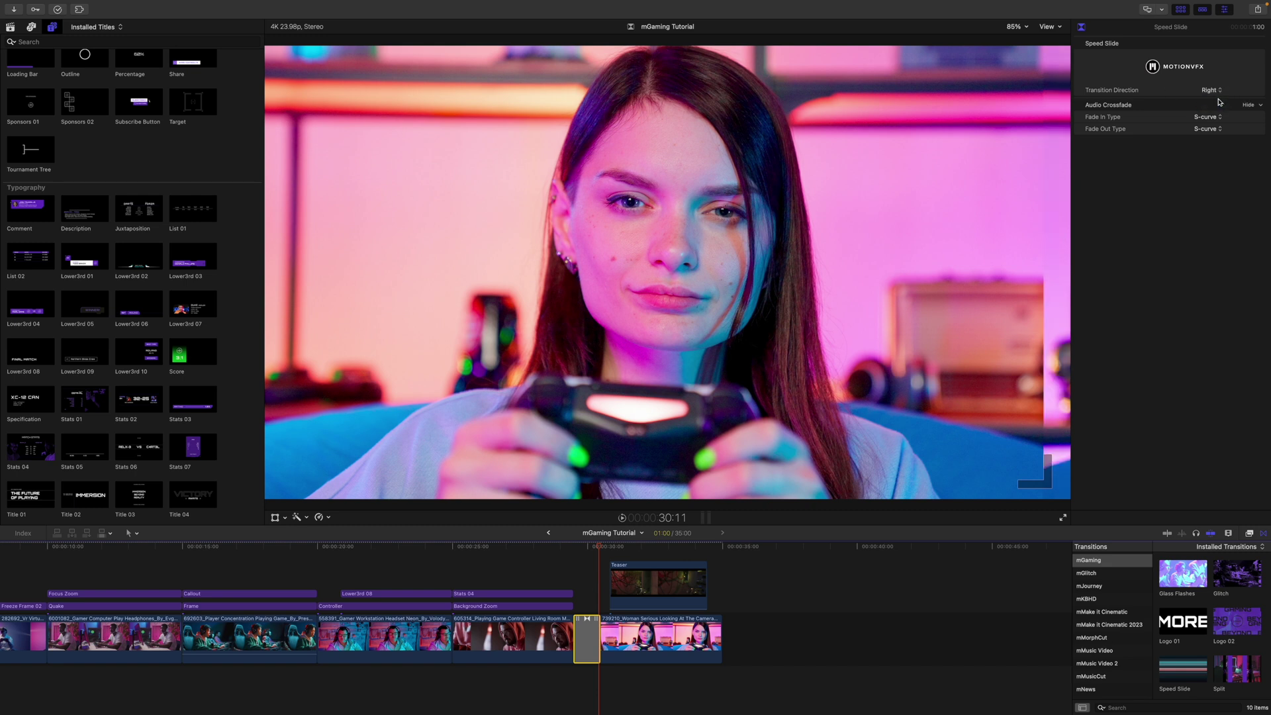
click(1215, 91)
click(1216, 90)
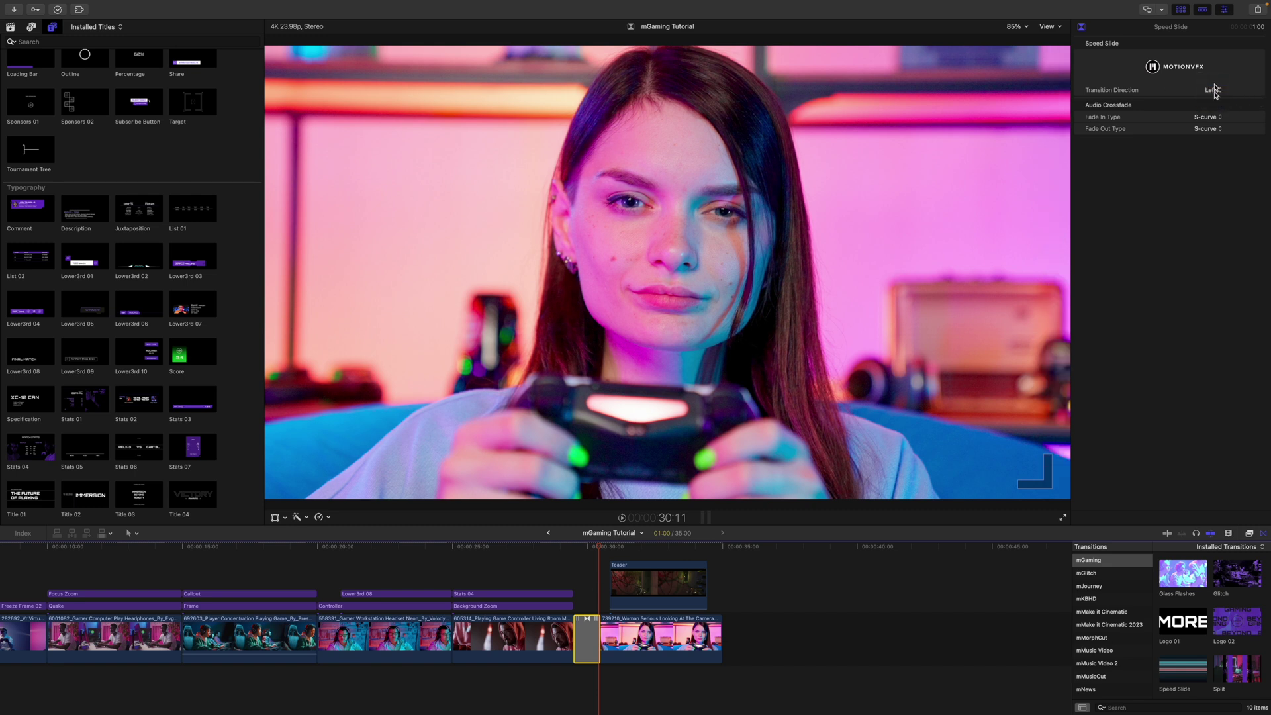